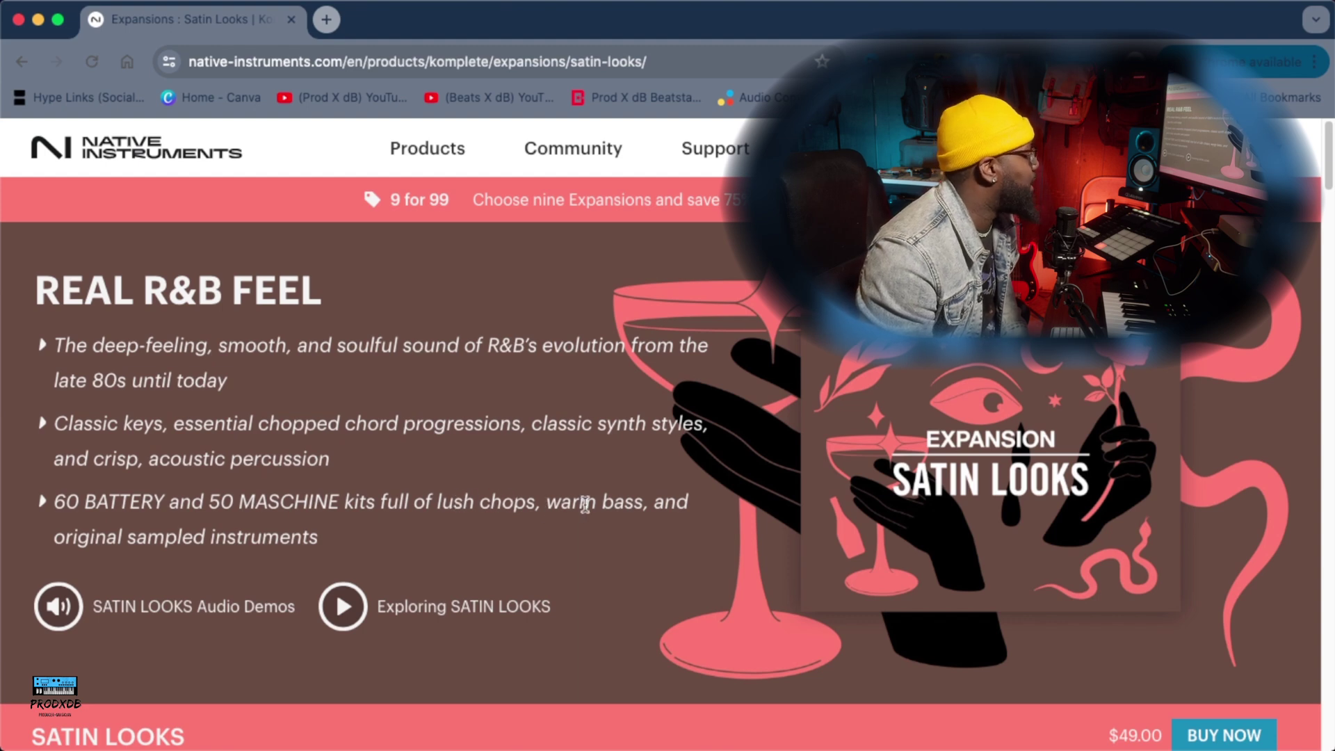
# Scroll the Satin Looks product page down to its contents list of loops, kits and patterns
pyautogui.scroll(-1, 537, 546)
pyautogui.scroll(-4, 541, 548)
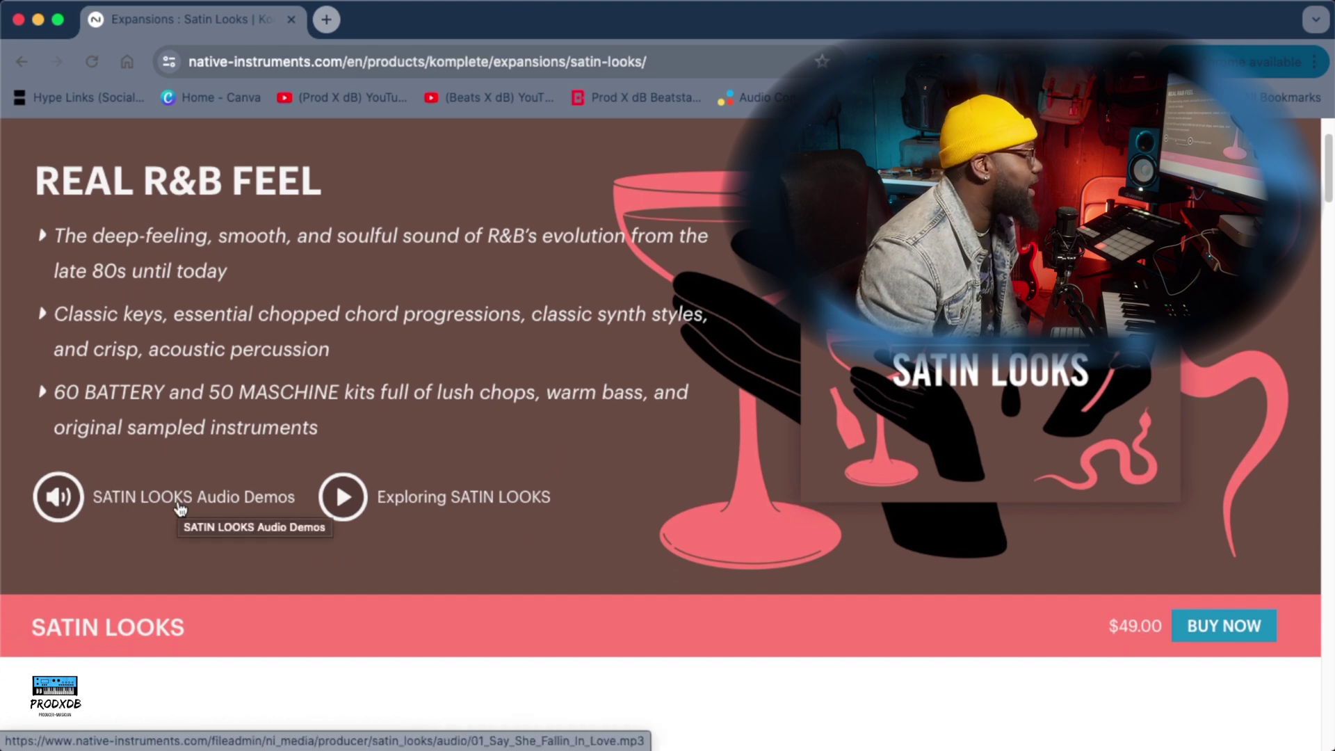
pyautogui.scroll(-5, 179, 508)
pyautogui.scroll(-10, 178, 510)
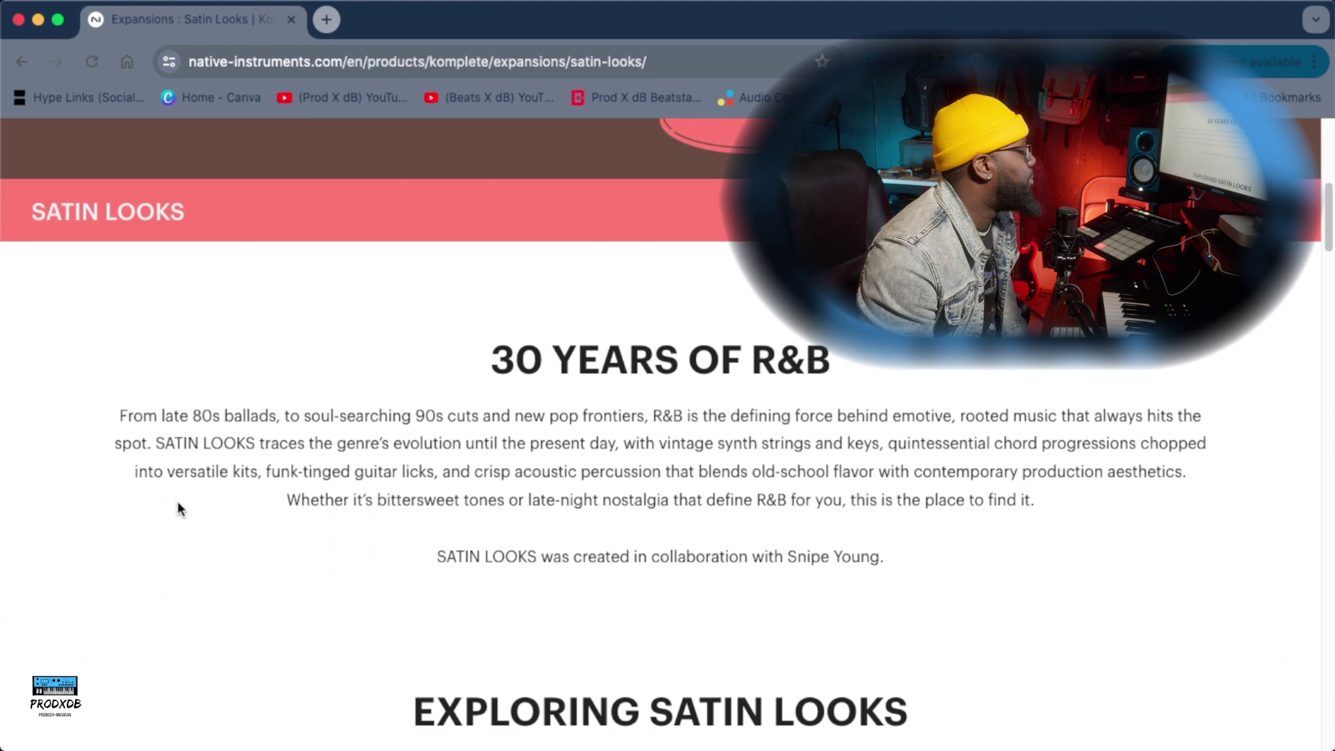
pyautogui.scroll(-12, 179, 510)
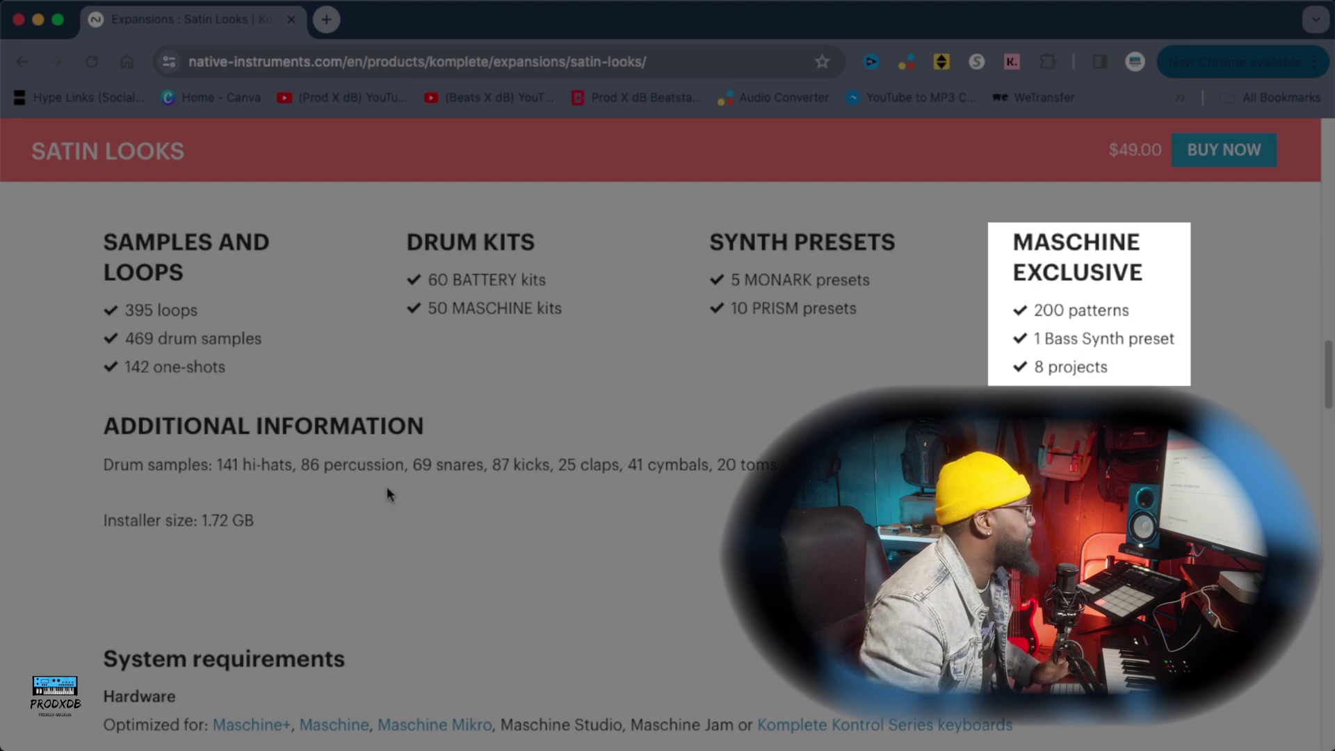
pyautogui.scroll(-2, 384, 486)
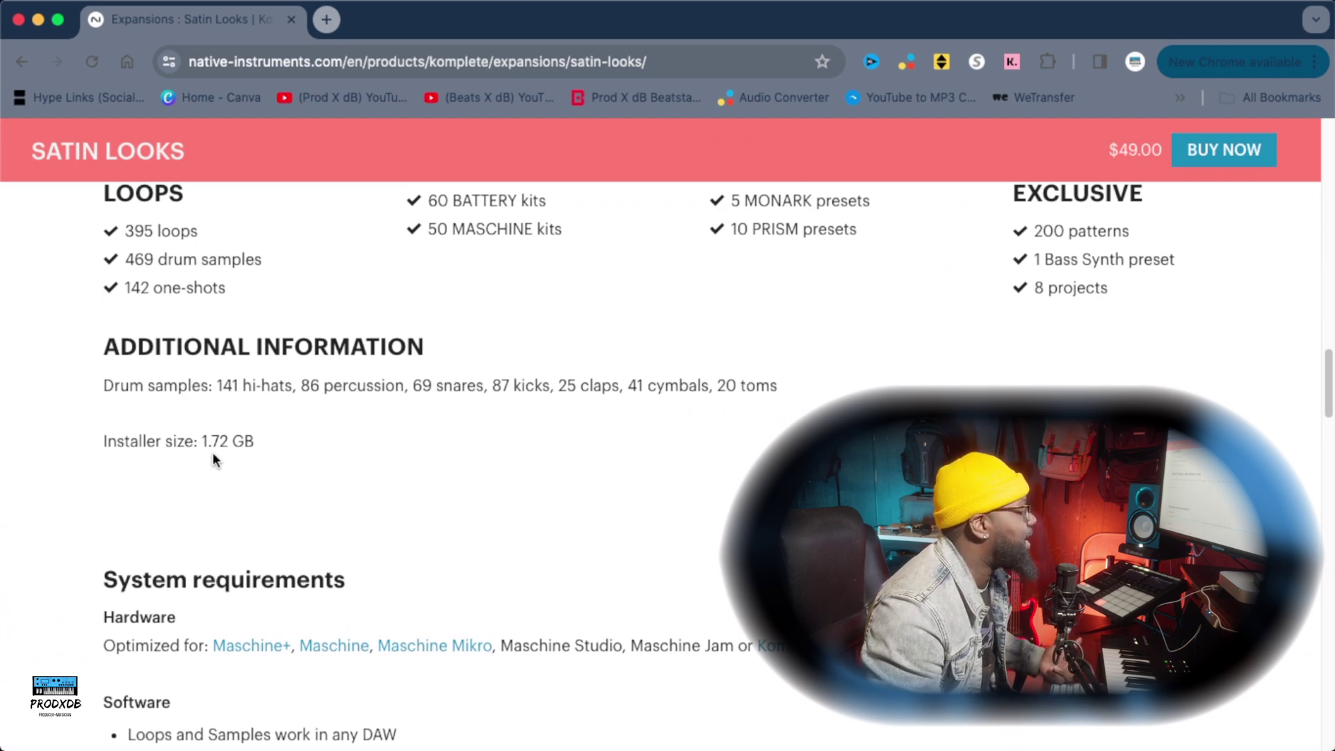
pyautogui.scroll(-2, 211, 453)
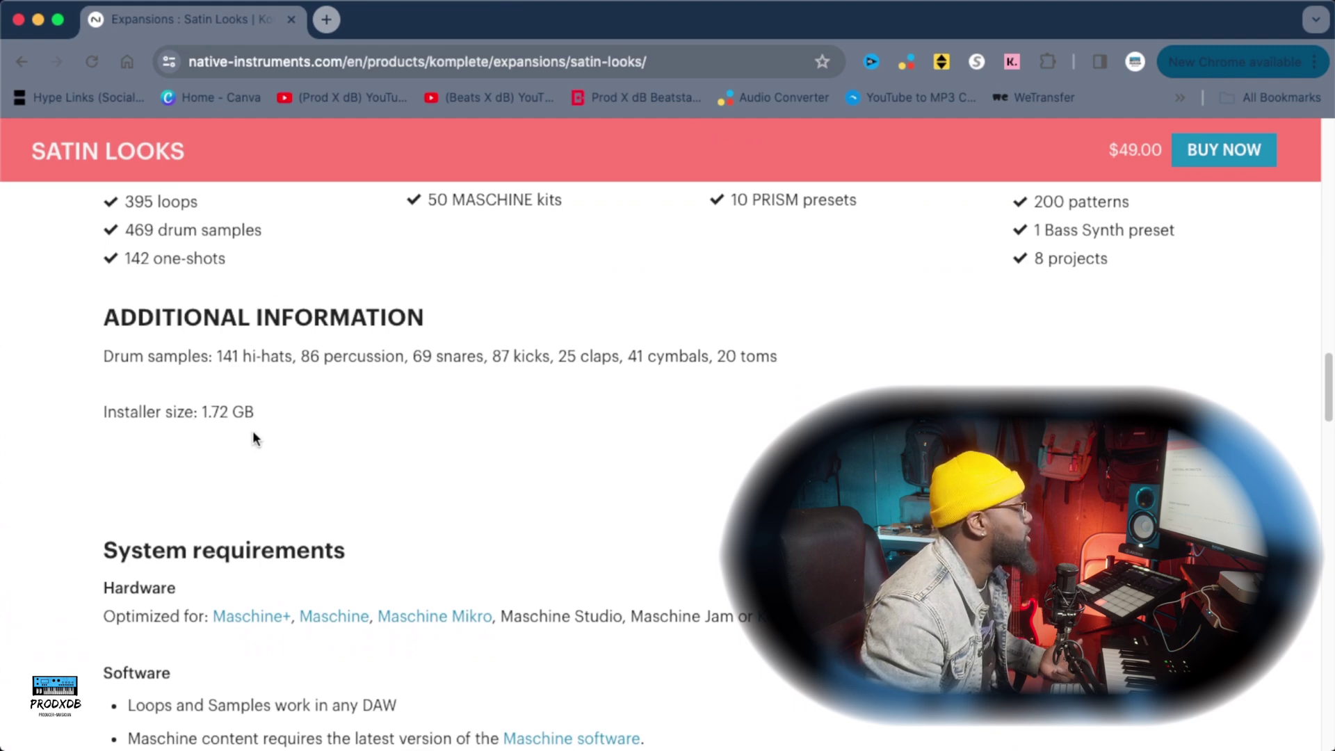
pyautogui.scroll(-4, 253, 434)
pyautogui.scroll(-3, 254, 434)
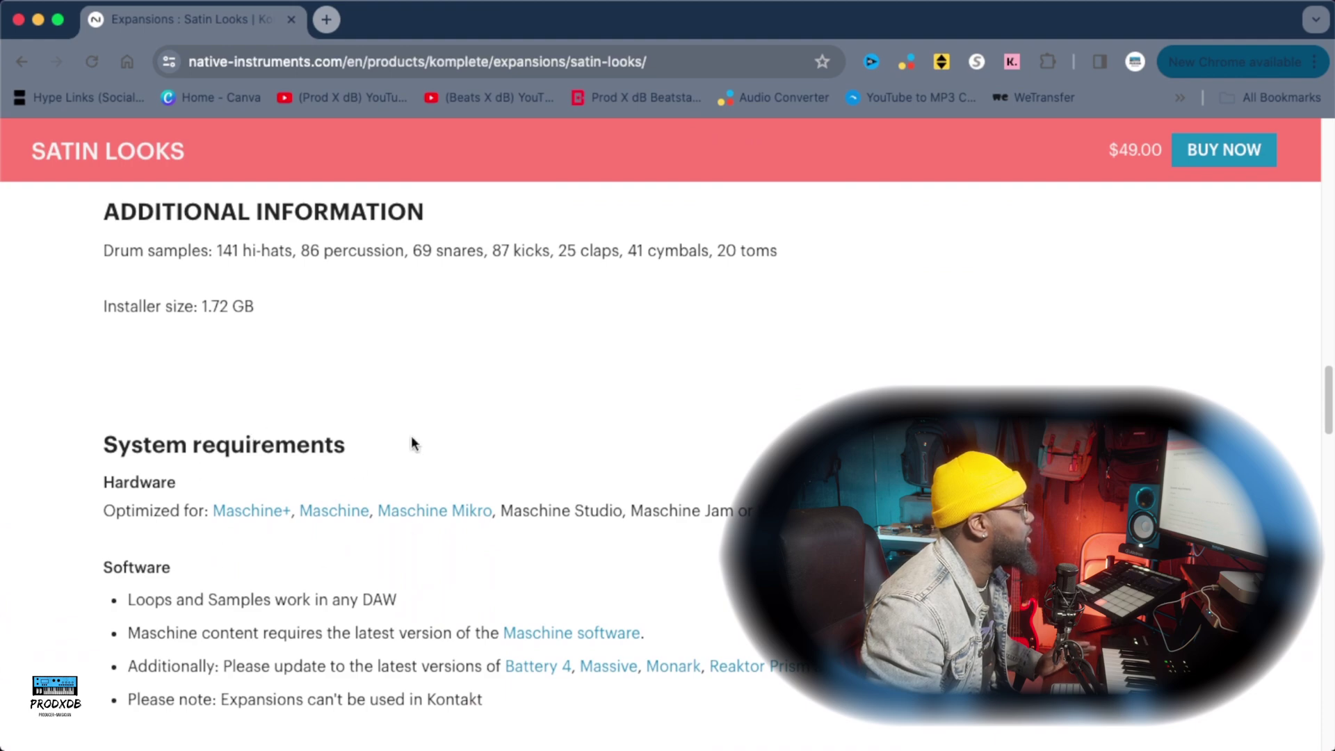
pyautogui.scroll(10, 411, 437)
pyautogui.scroll(10, 411, 437)
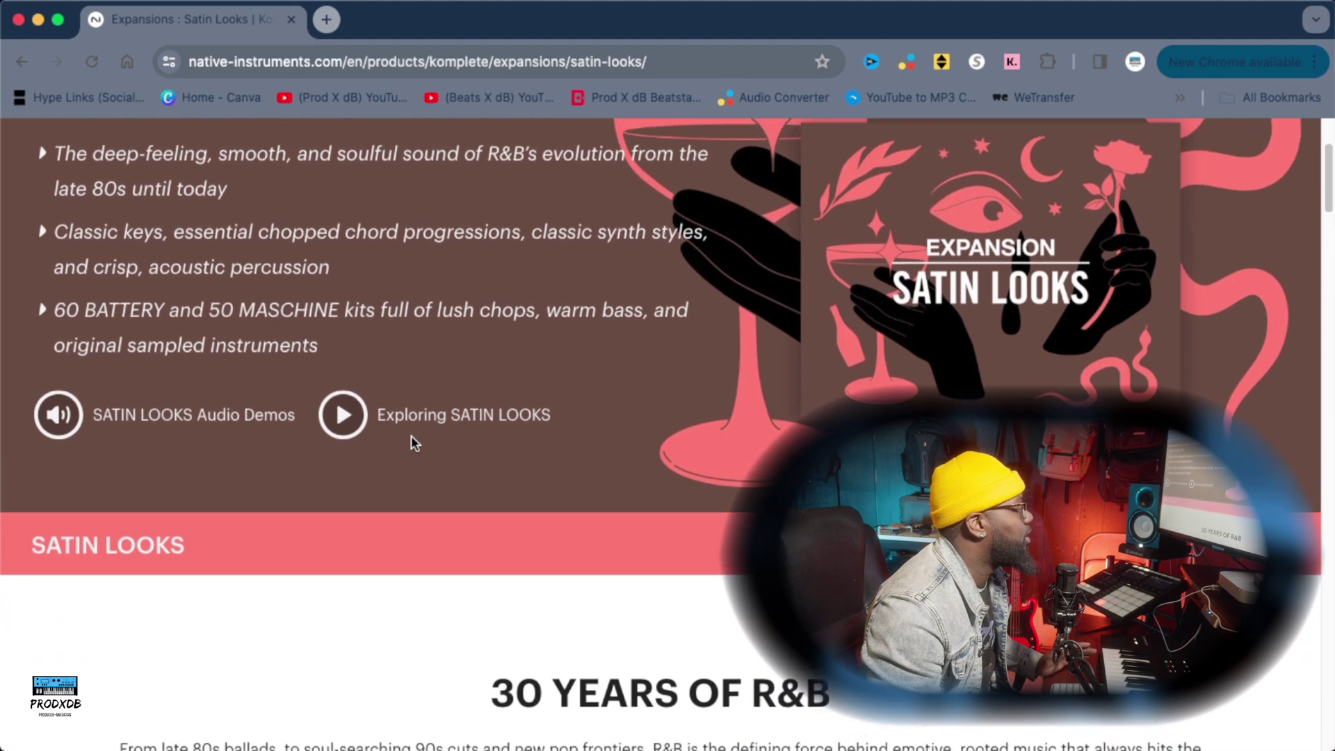
pyautogui.scroll(3, 411, 442)
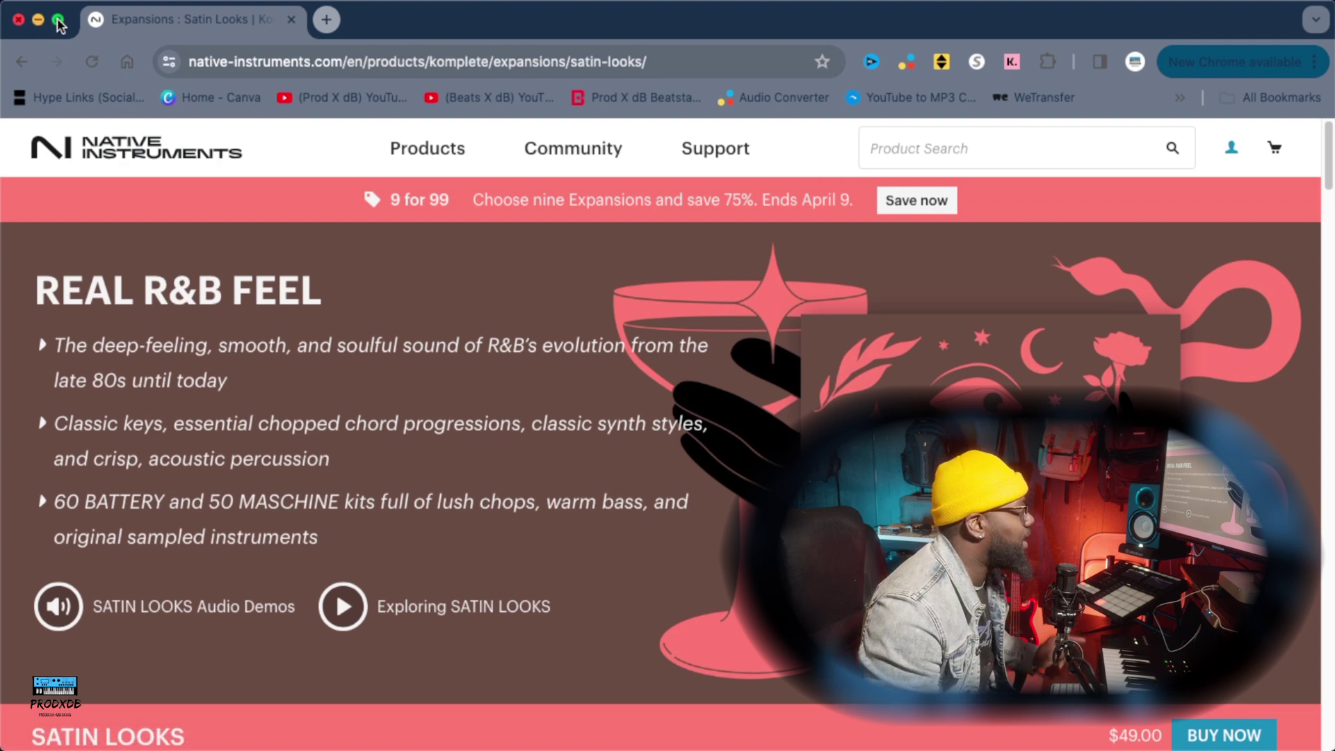
# Switch to Maschine and load the Satin Looks project Forever, discarding the unsaved new project
pyautogui.moveTo(58, 19)
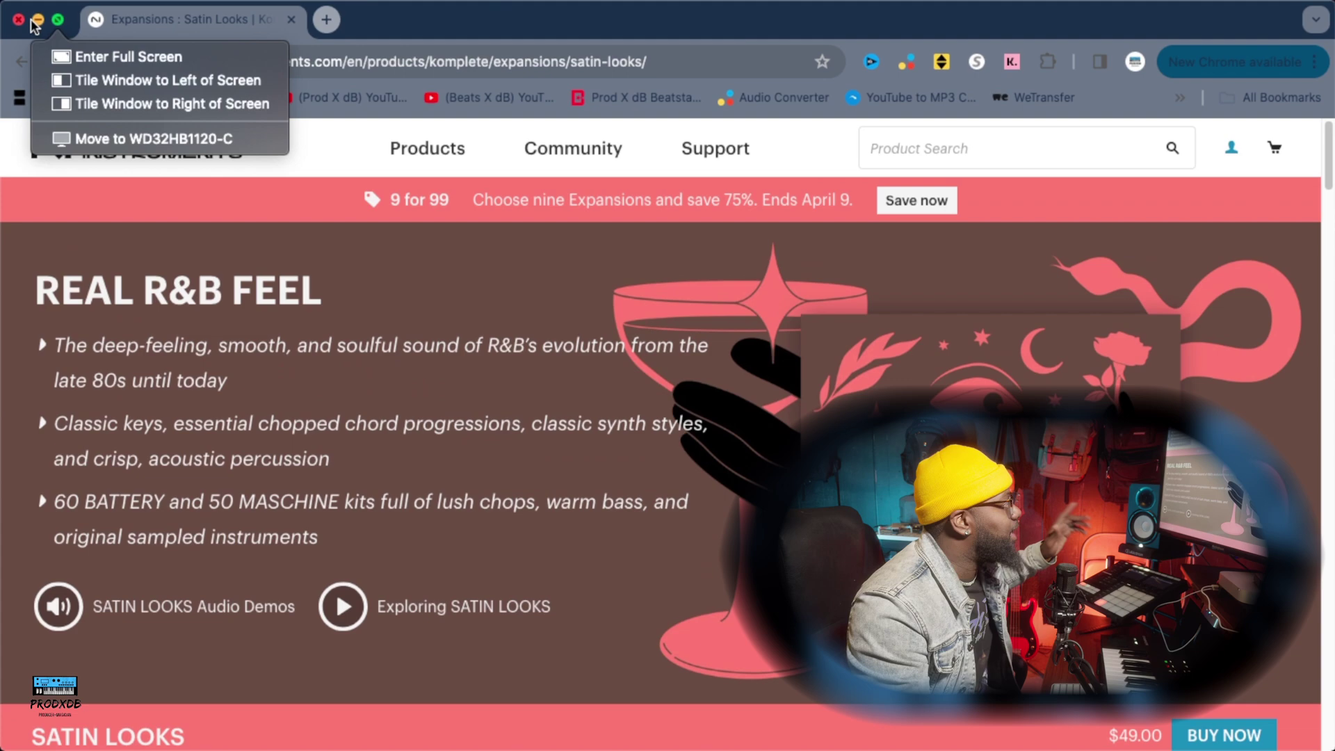
pyautogui.click(38, 20)
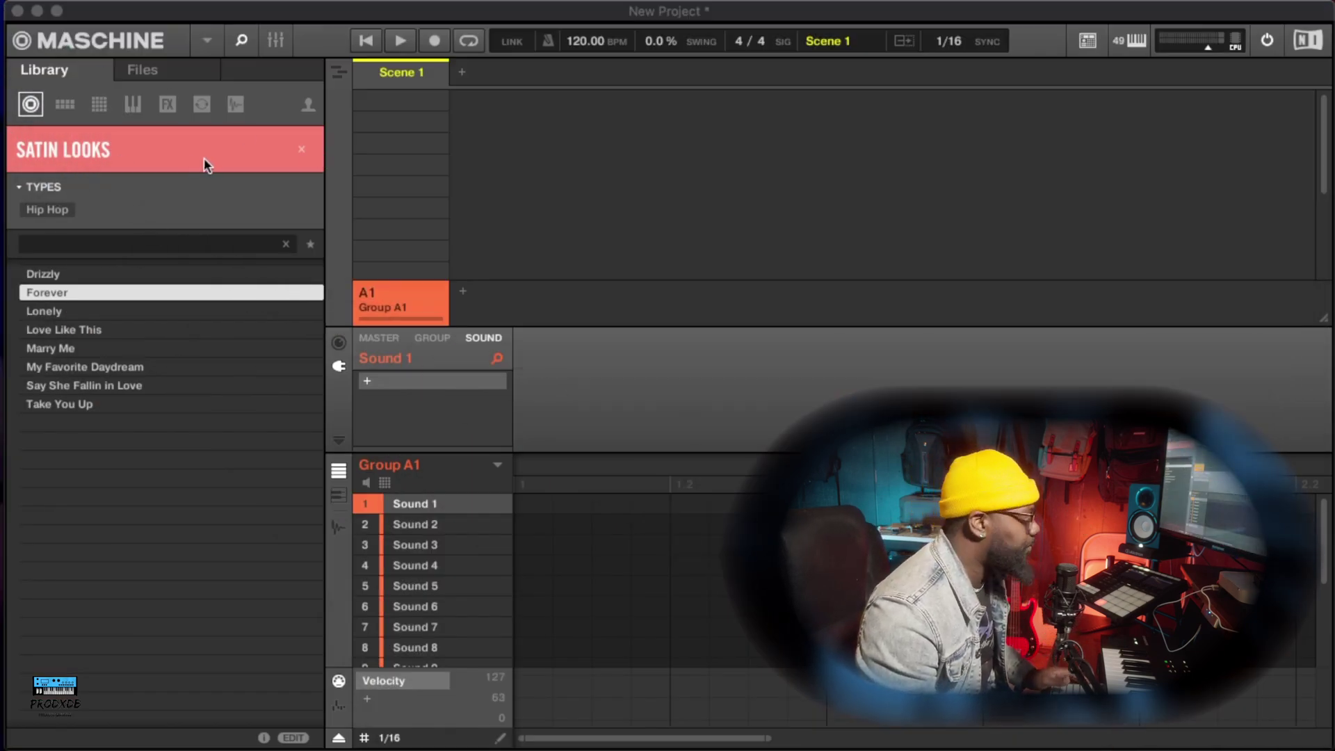
pyautogui.click(32, 107)
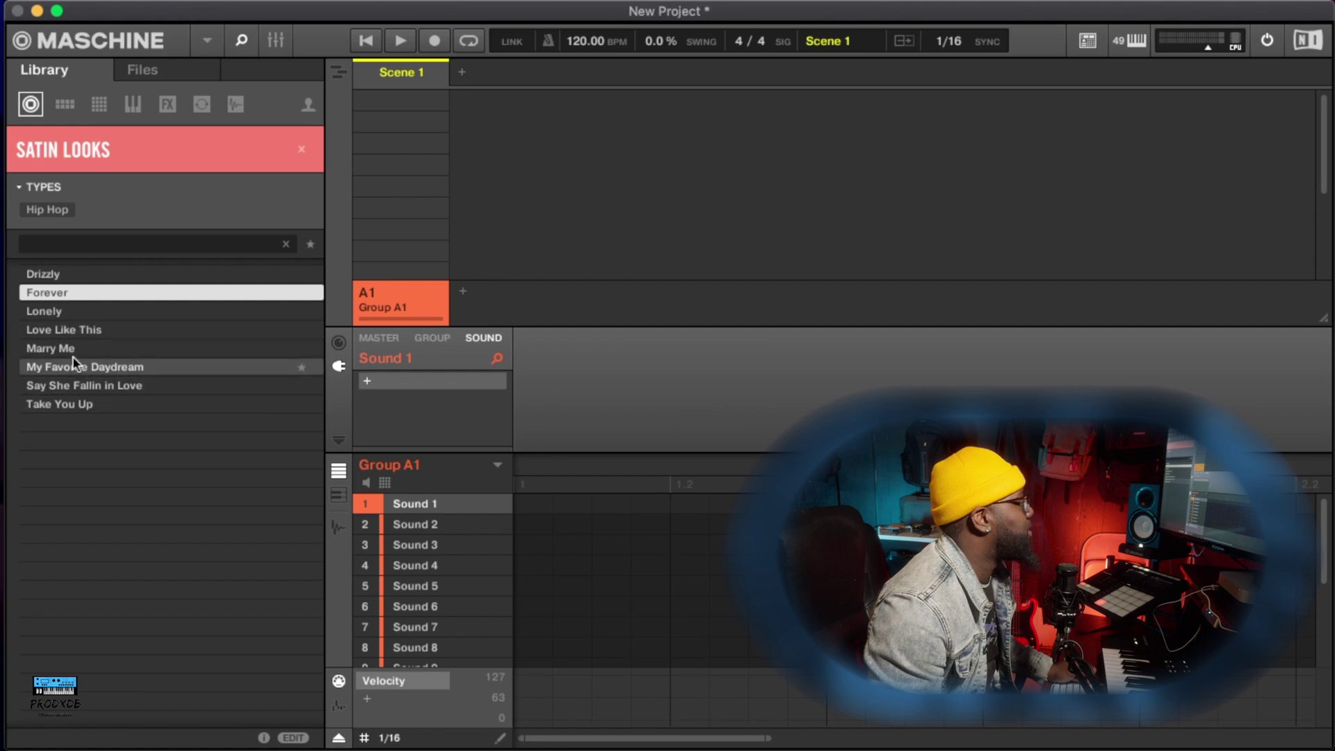
pyautogui.doubleClick(69, 295)
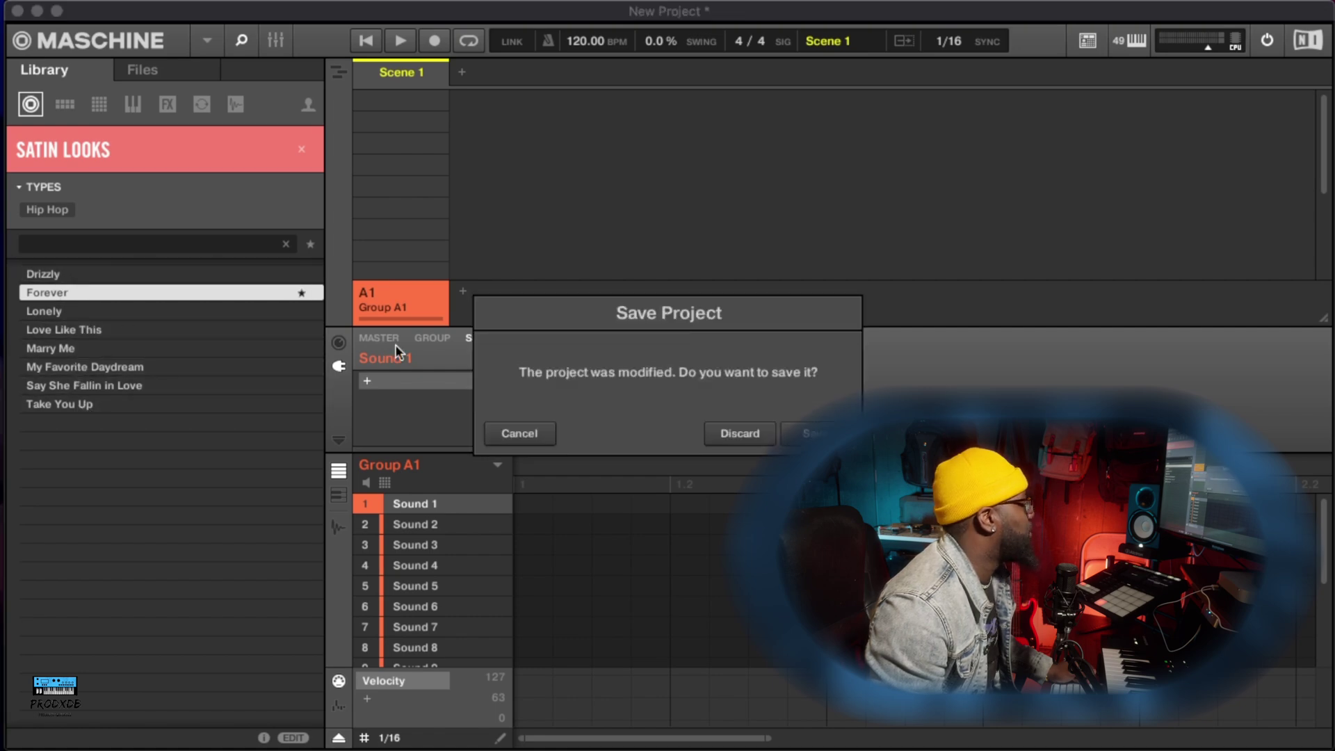
pyautogui.click(753, 426)
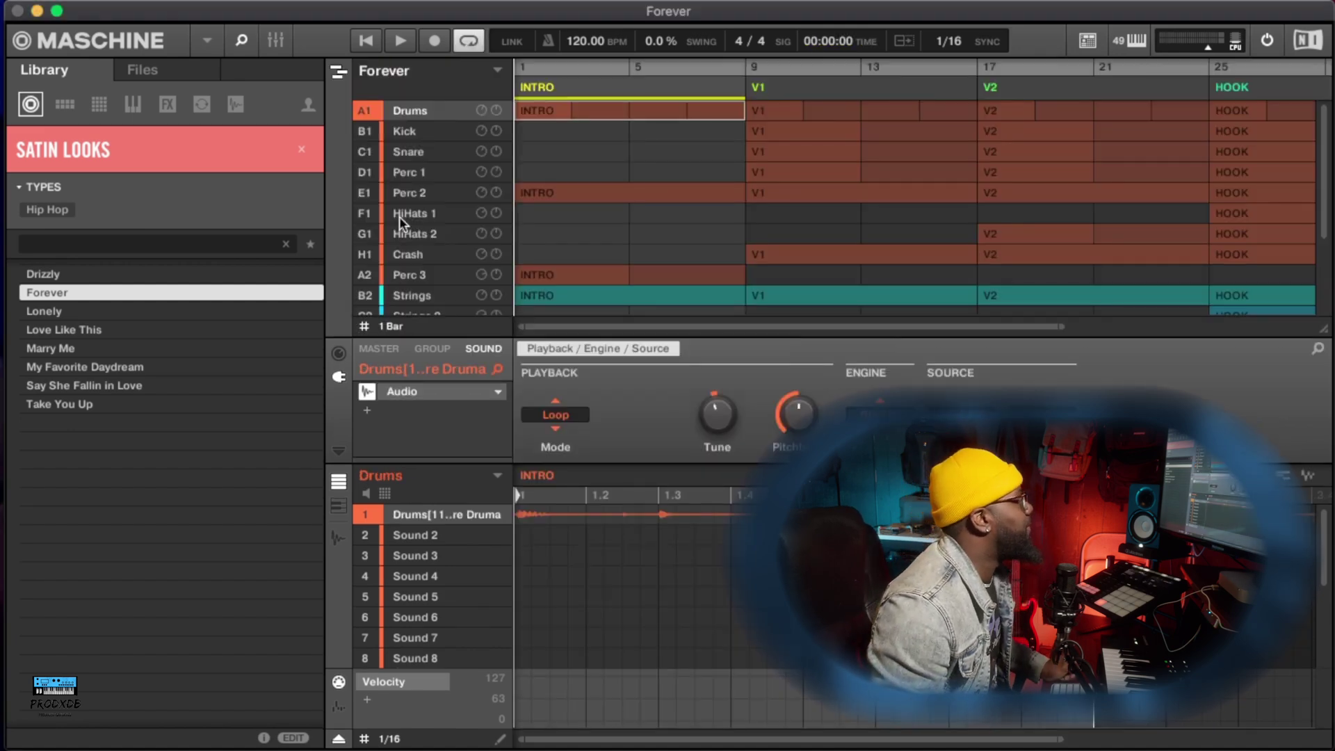
# Zoom the arranger out to show all of Forever's bars, then scroll back to A1 Drums
pyautogui.scroll(-1, 399, 216)
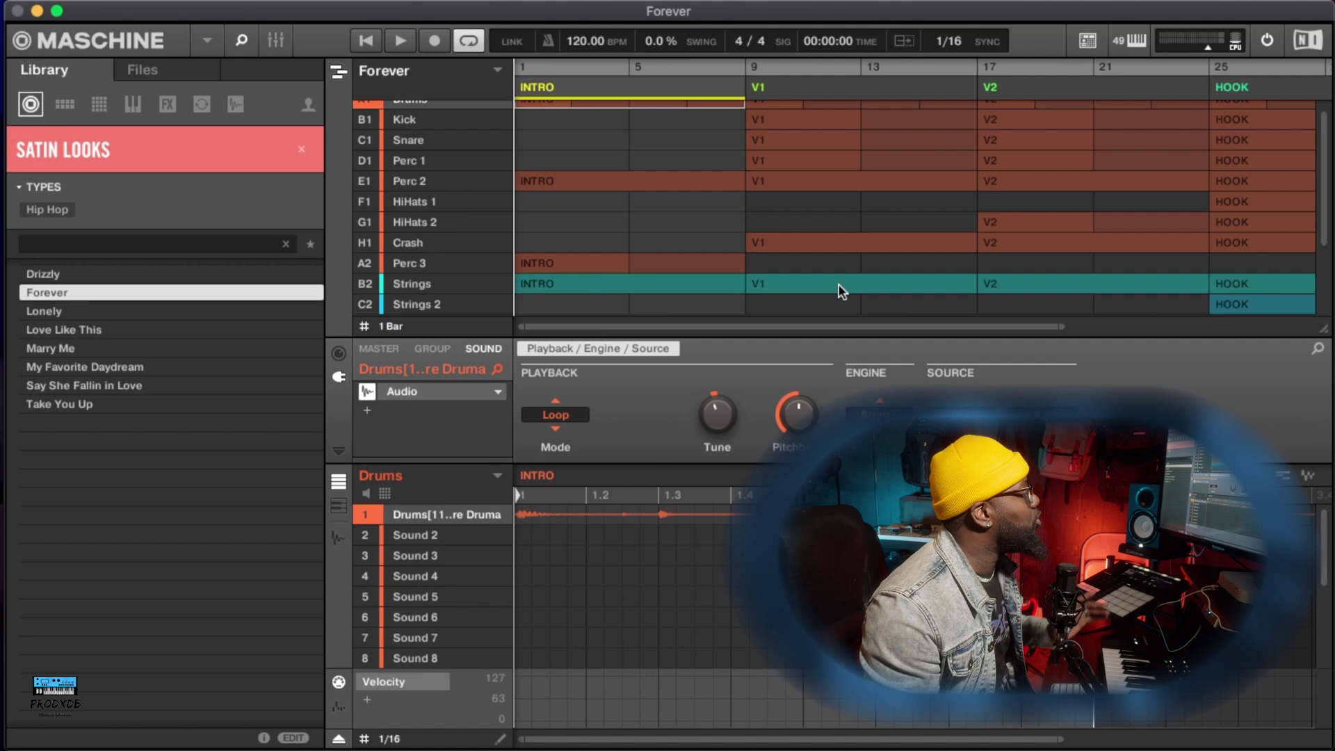
pyautogui.moveTo(1062, 326); pyautogui.dragTo(1286, 315)
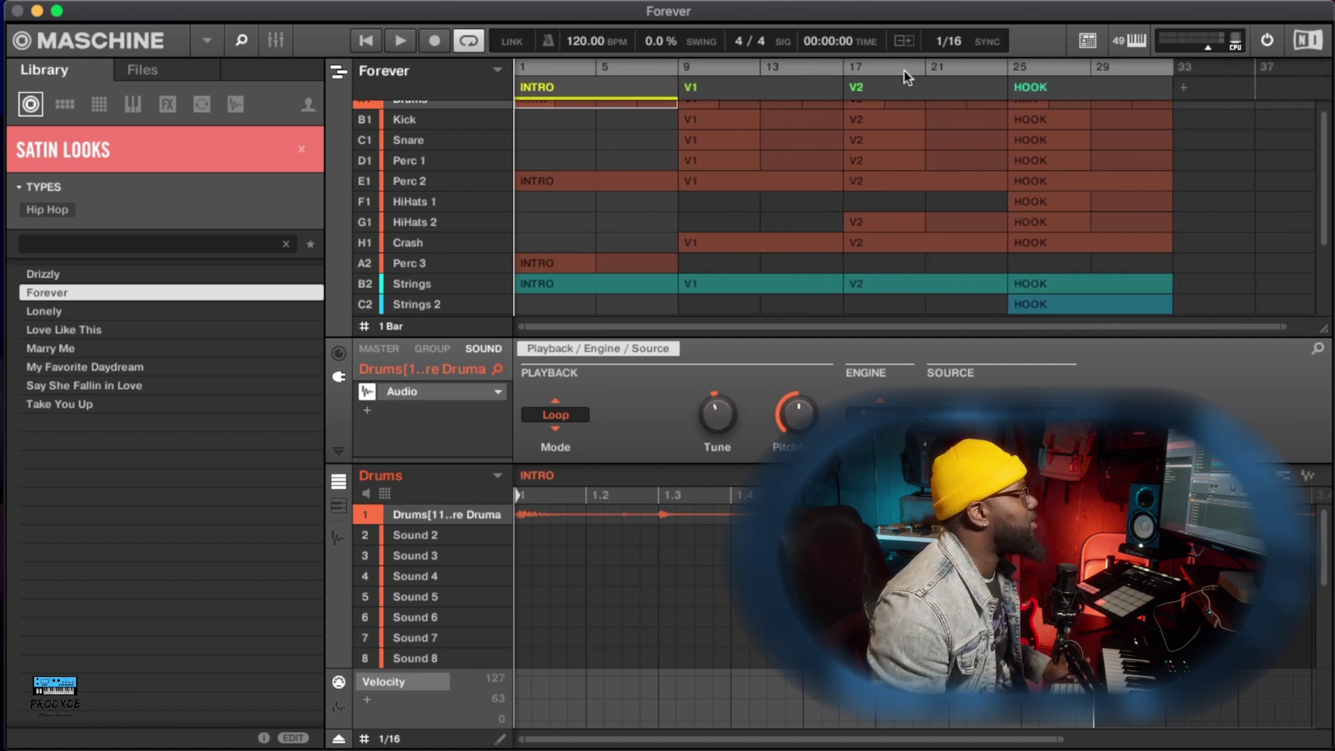
pyautogui.scroll(1, 730, 159)
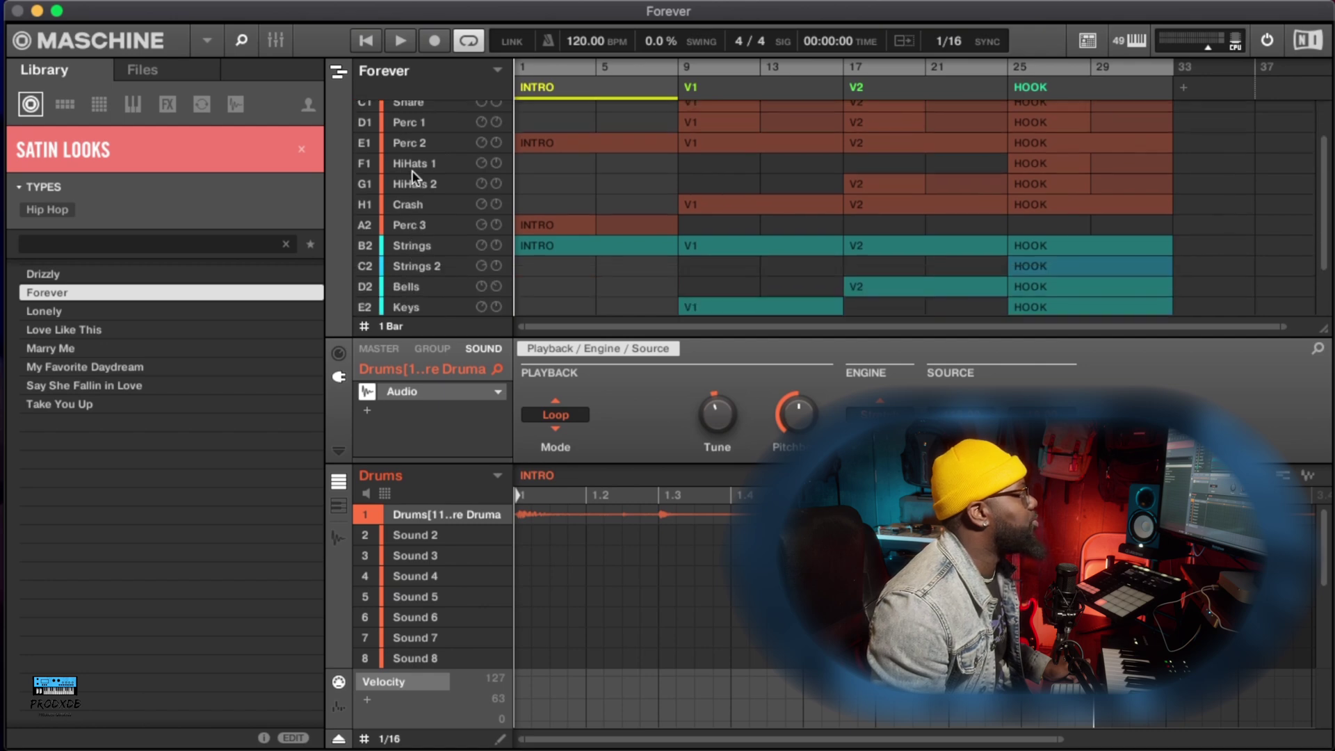
pyautogui.scroll(3, 412, 173)
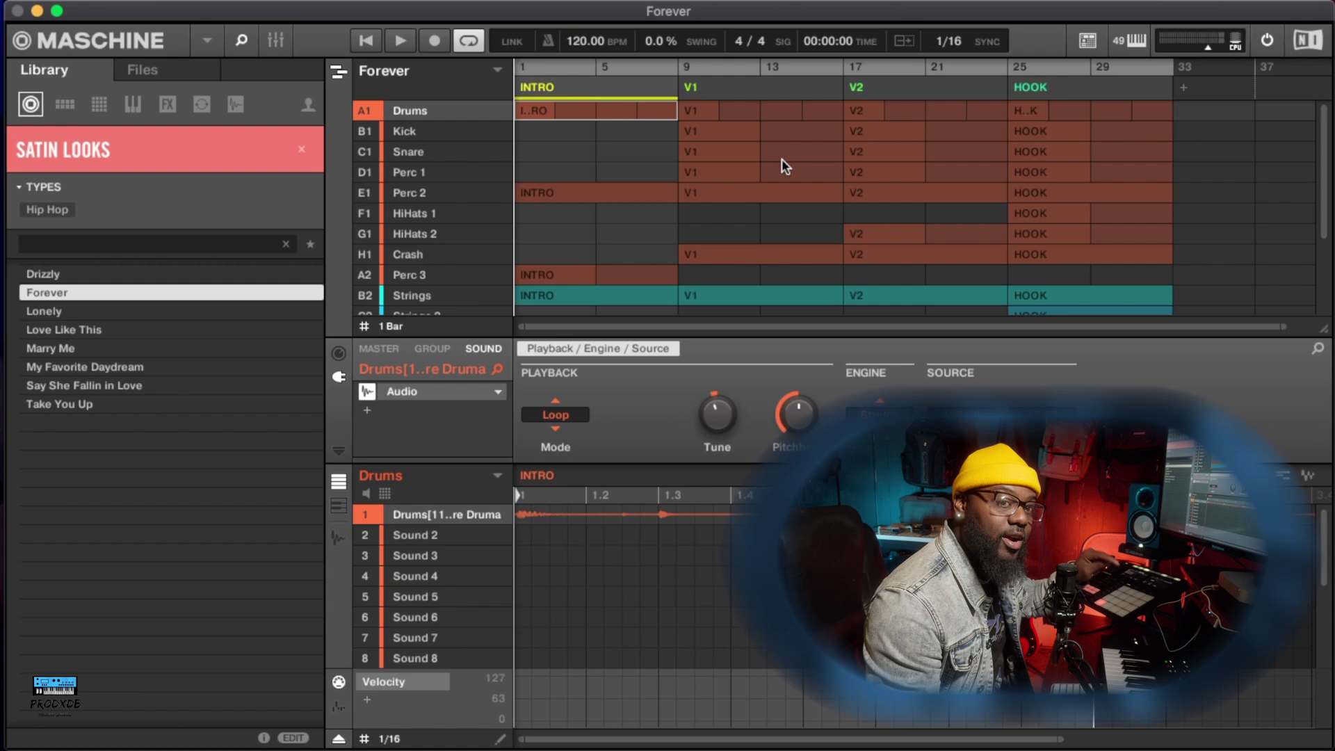
# Play Forever from the start and step through the Perc 2, Strings and Strings 2 groups
pyautogui.click(365, 41)
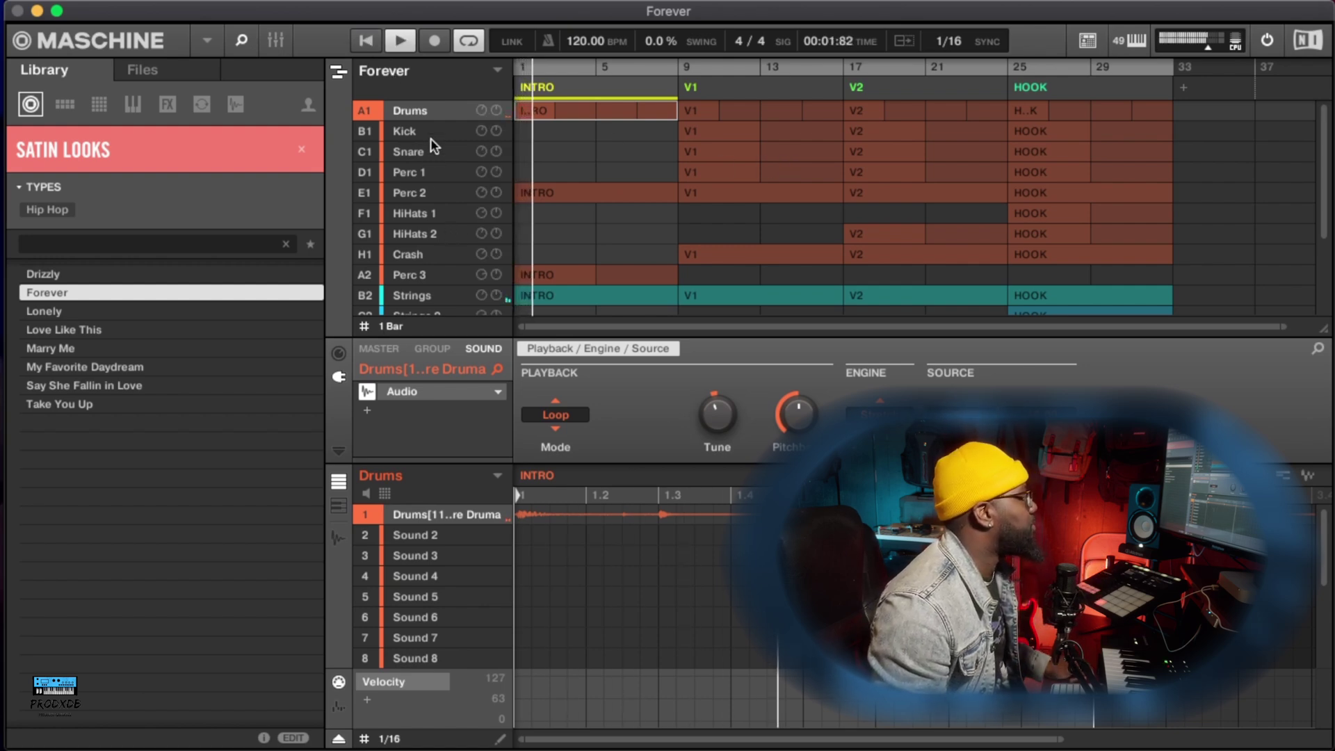
pyautogui.click(425, 192)
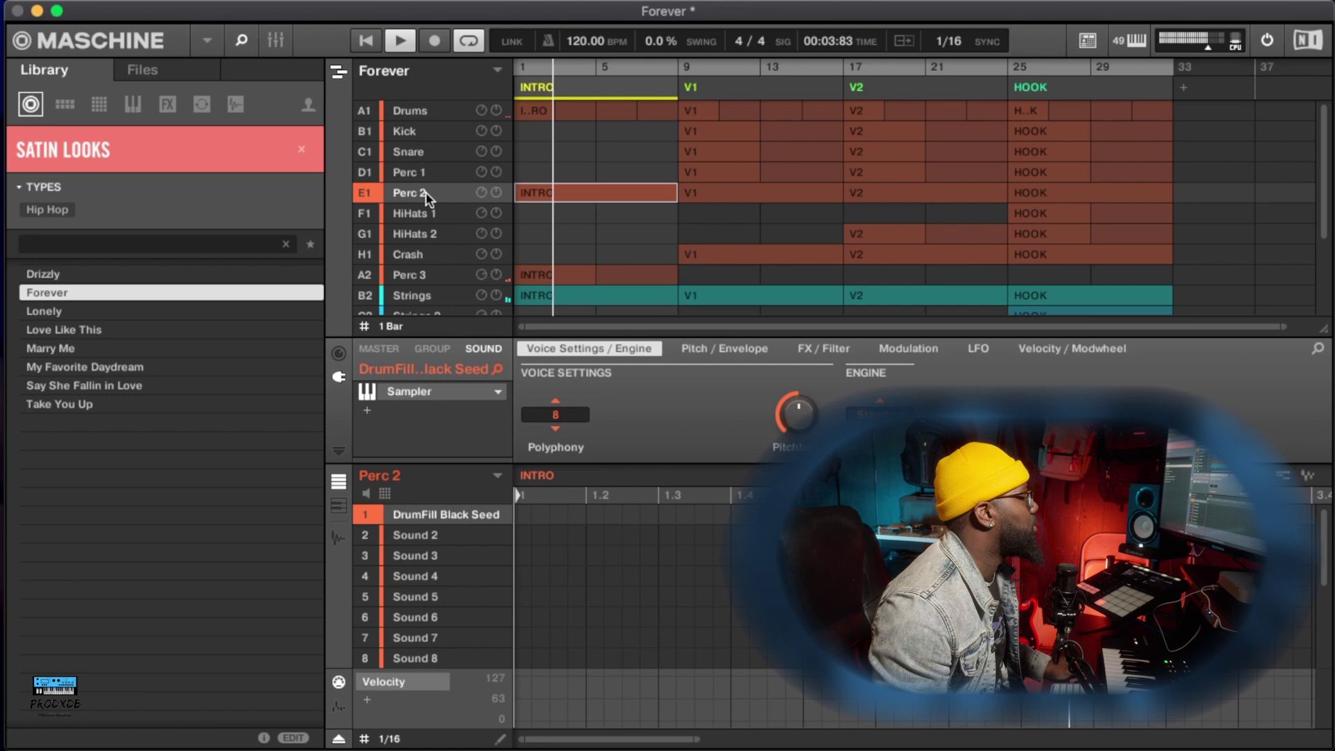
pyautogui.click(420, 294)
pyautogui.scroll(-1, 420, 294)
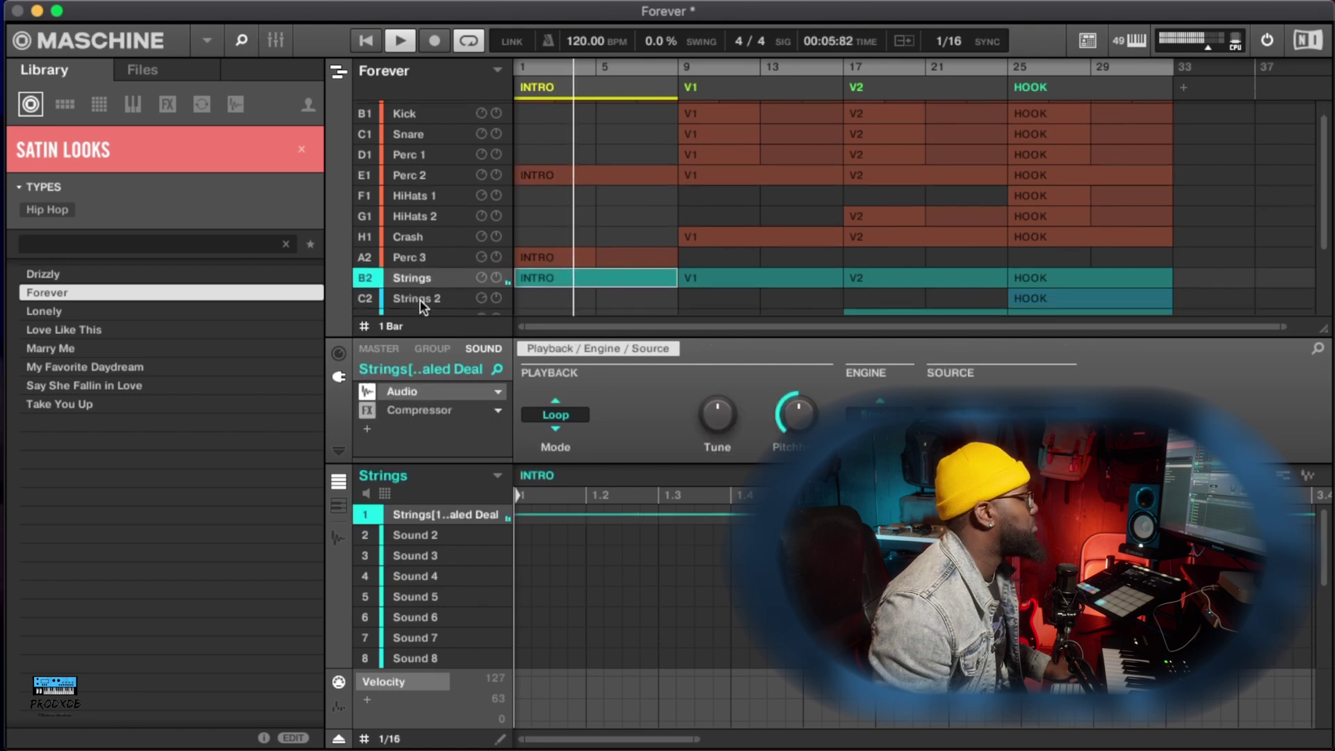
pyautogui.click(420, 292)
pyautogui.scroll(-3, 419, 291)
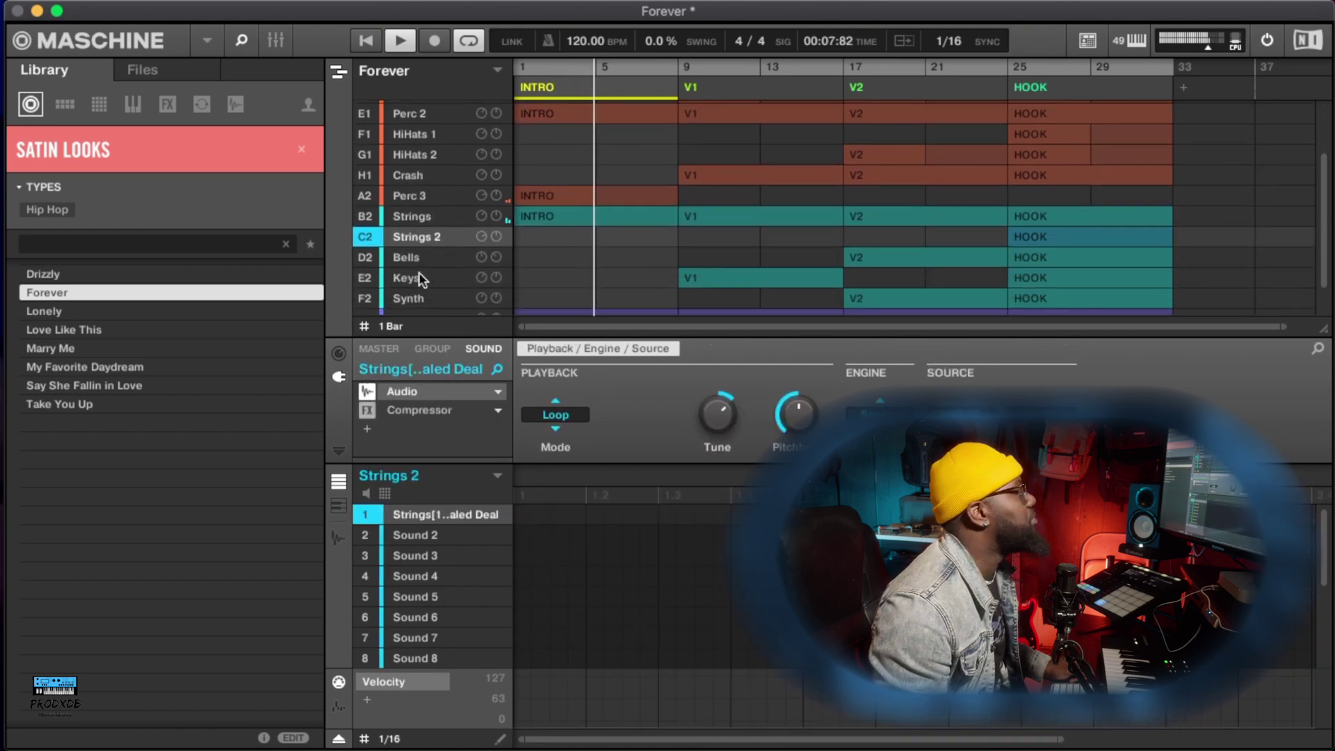
# Continue through the Bells, Keys, Synth and Bass groups while the song plays
pyautogui.click(418, 260)
pyautogui.click(421, 279)
pyautogui.scroll(-1, 423, 282)
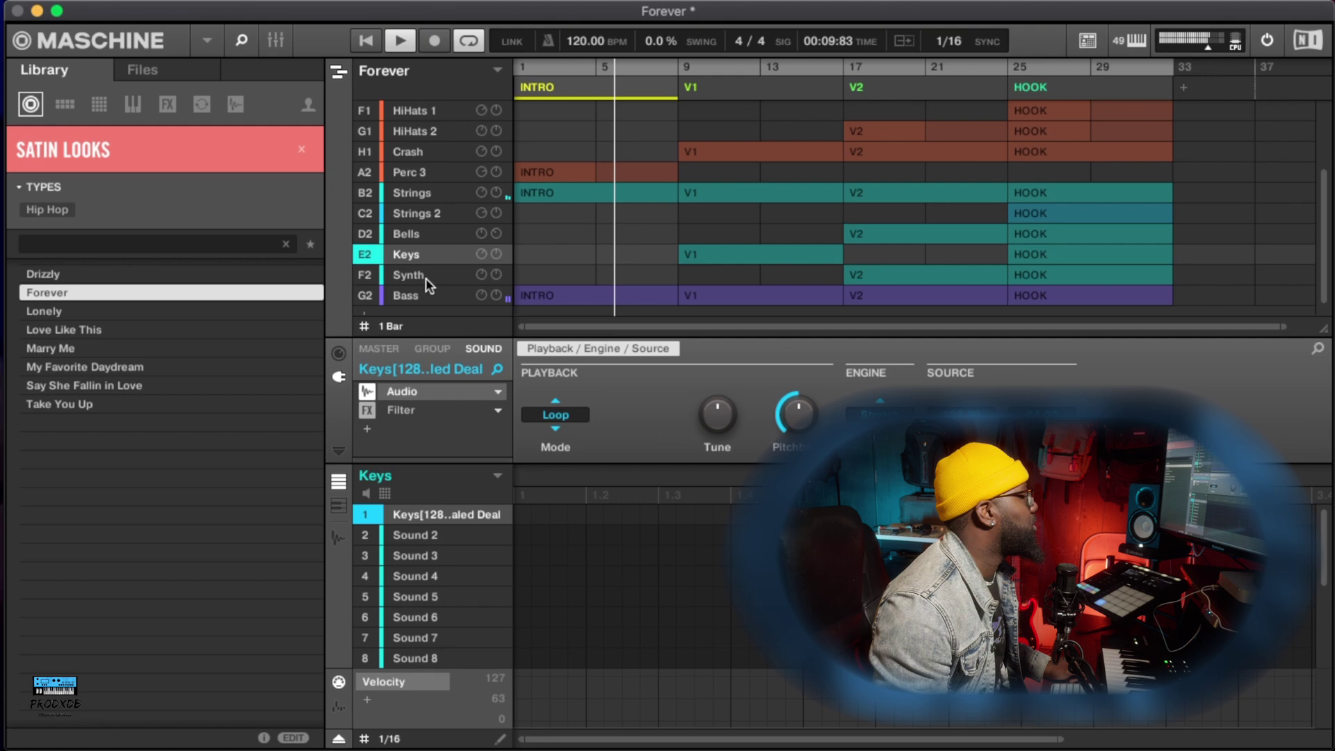
pyautogui.click(423, 274)
pyautogui.click(420, 293)
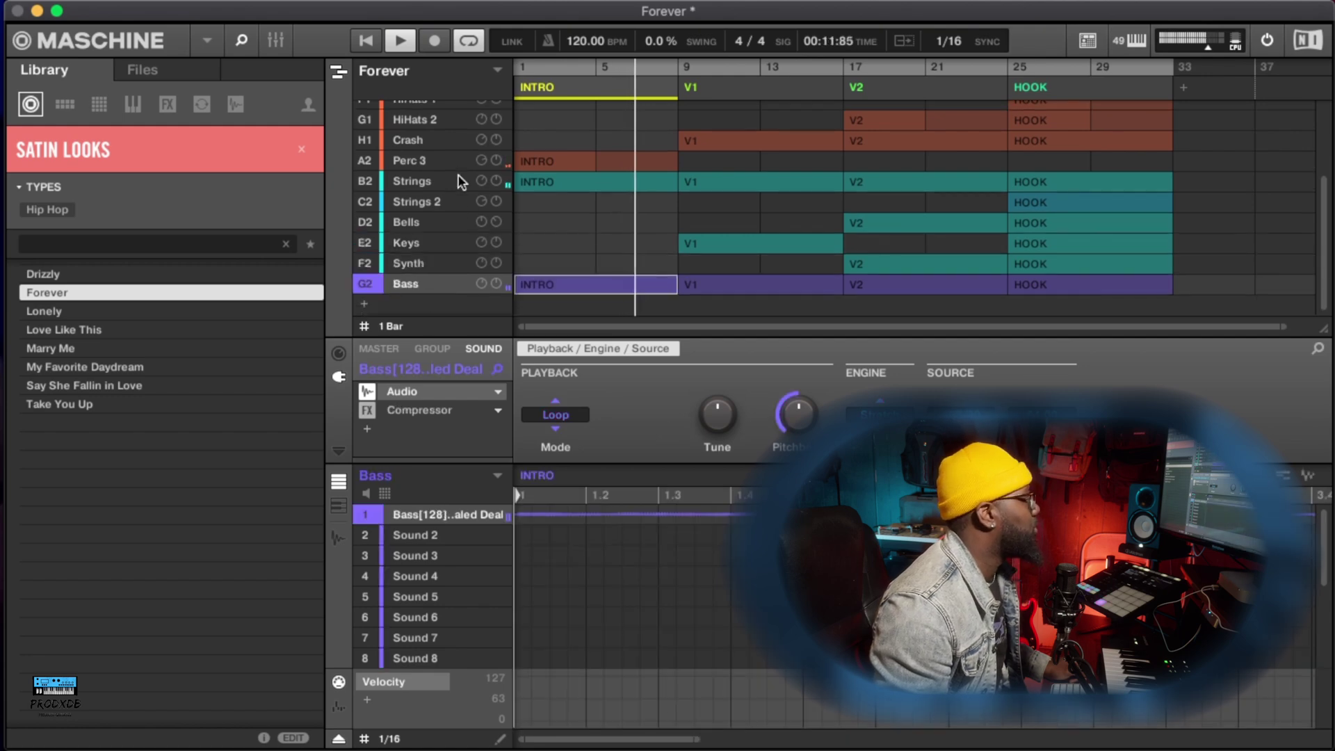
pyautogui.scroll(5, 459, 176)
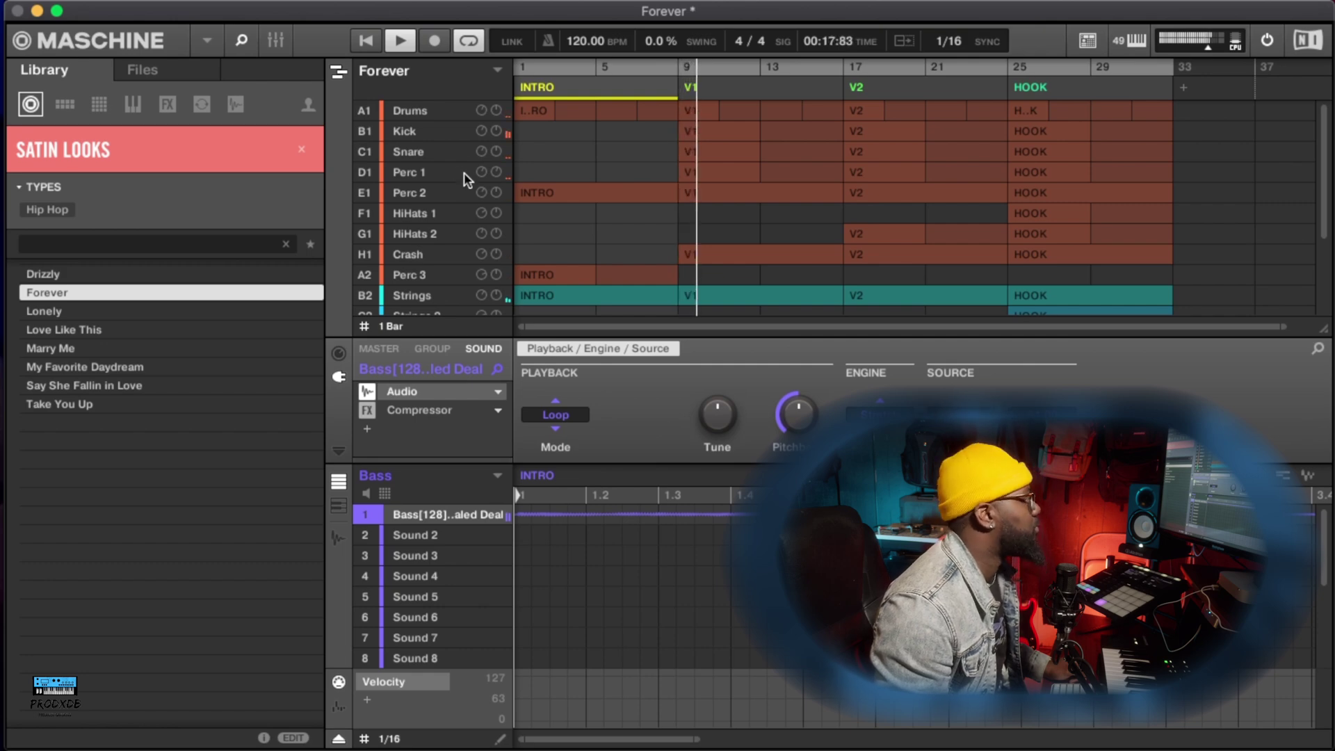
pyautogui.scroll(-2, 639, 206)
pyautogui.scroll(-3, 637, 206)
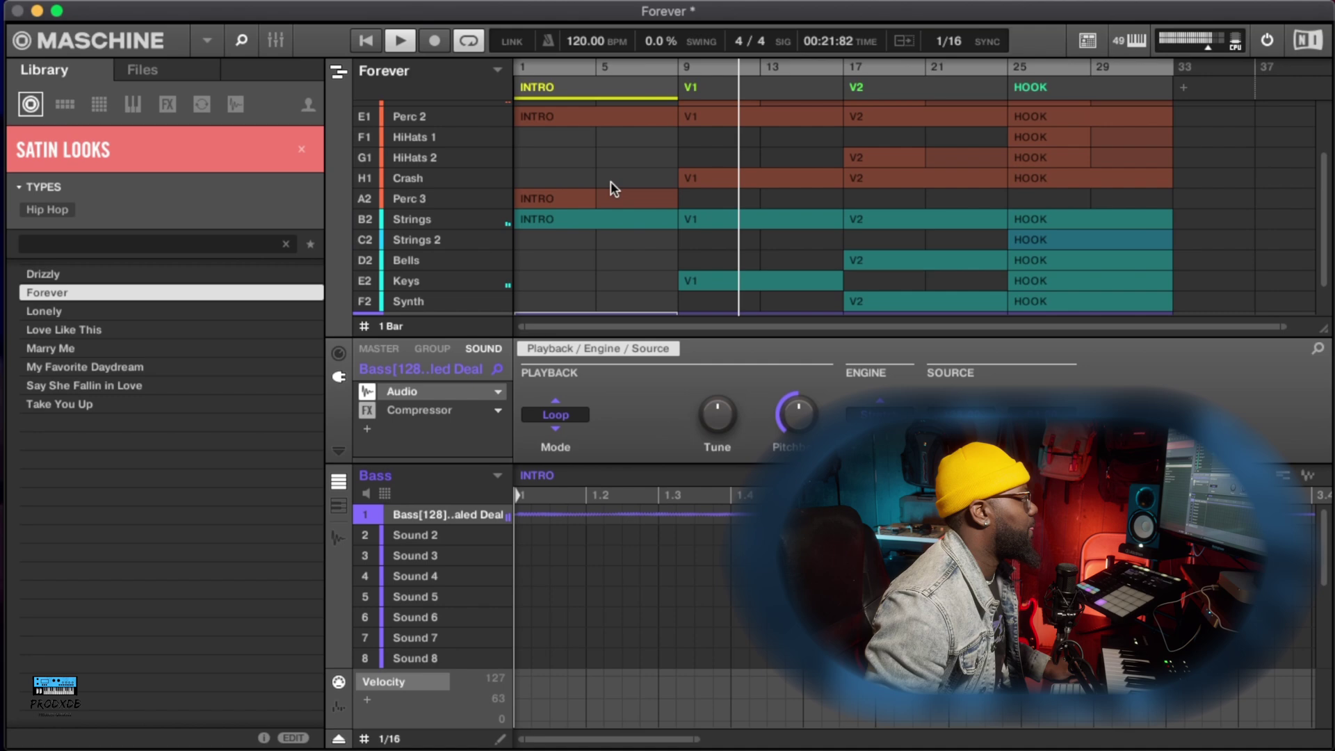
pyautogui.scroll(1, 618, 194)
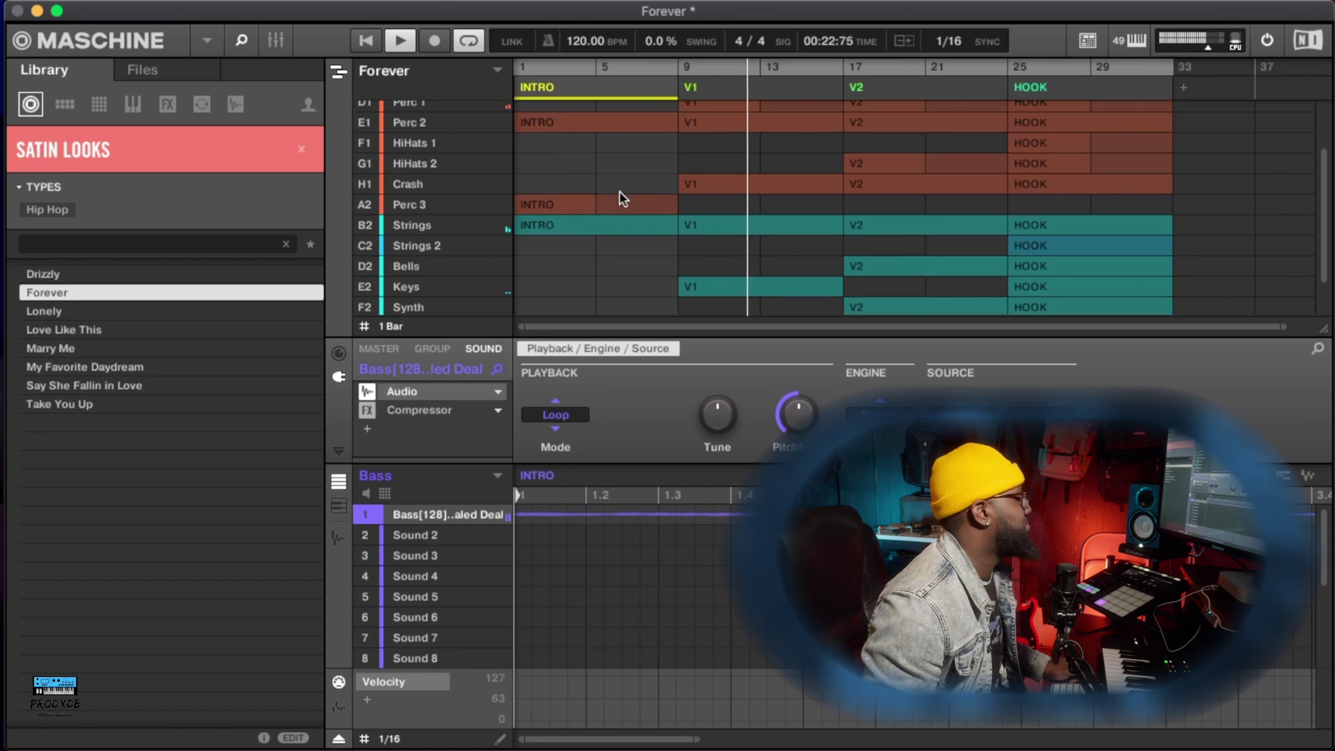
# Select the Strings group, then the Keys group, and open its V1 pattern in the editor
pyautogui.click(450, 224)
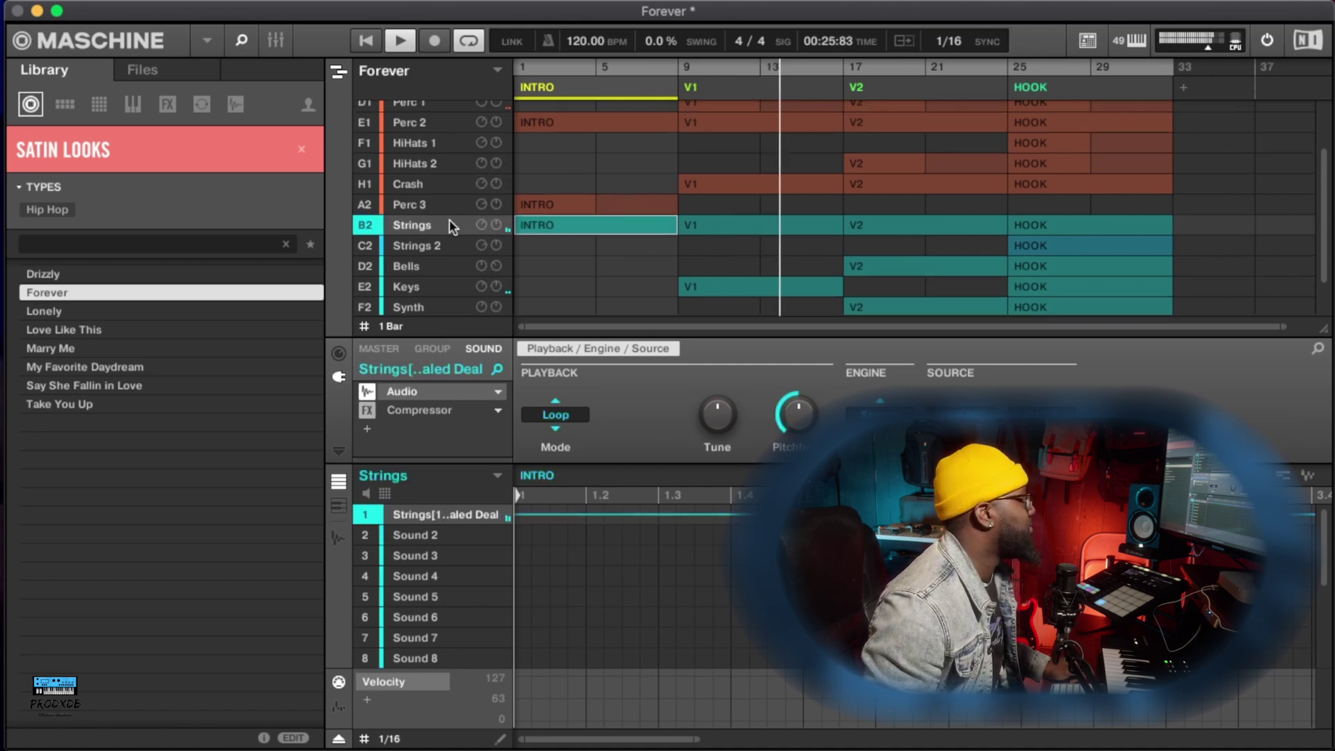
pyautogui.scroll(-1, 449, 221)
pyautogui.click(445, 273)
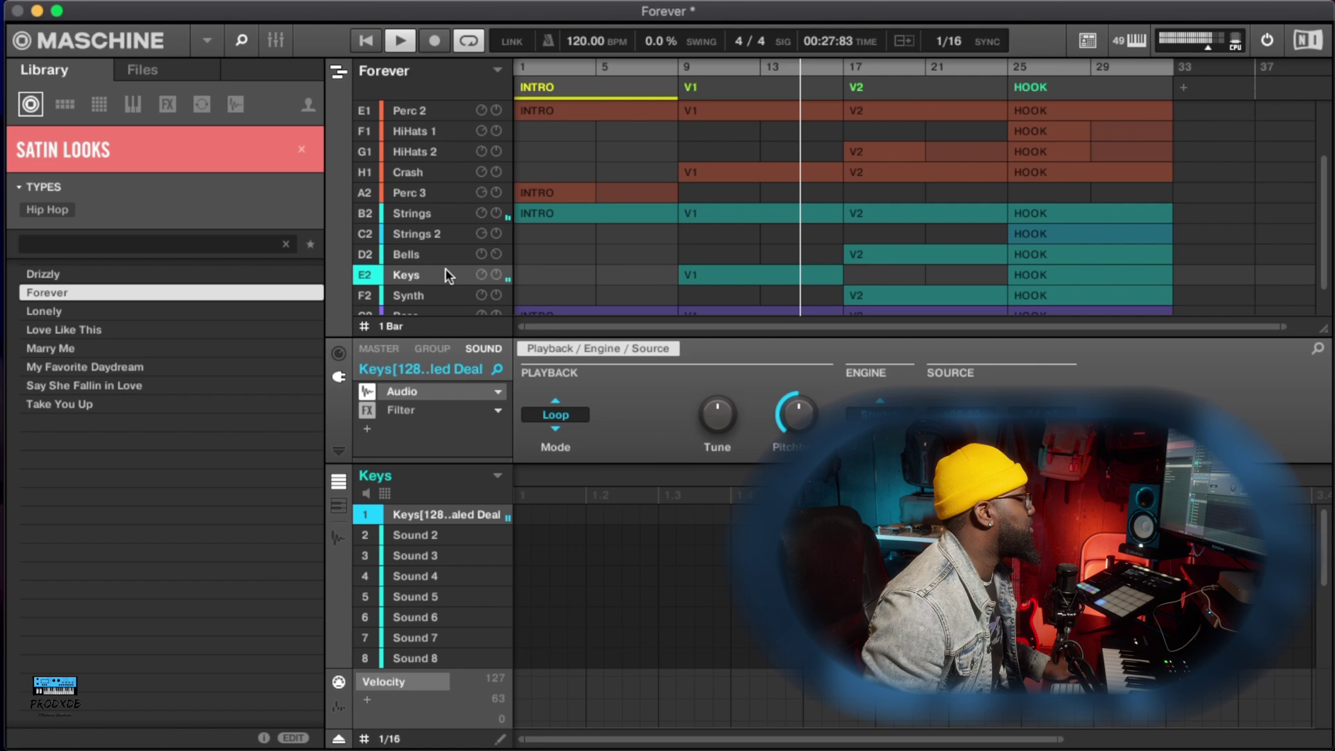
pyautogui.click(755, 274)
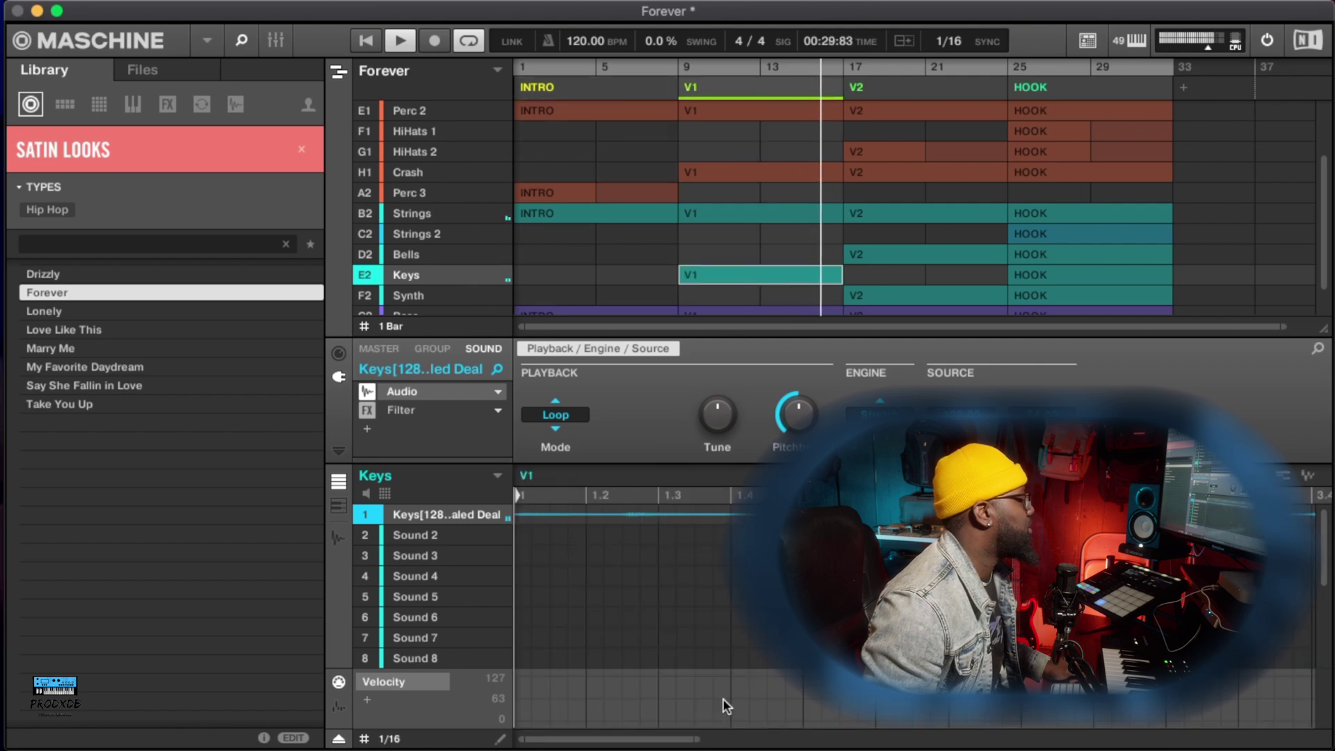
pyautogui.moveTo(699, 738); pyautogui.dragTo(1079, 723)
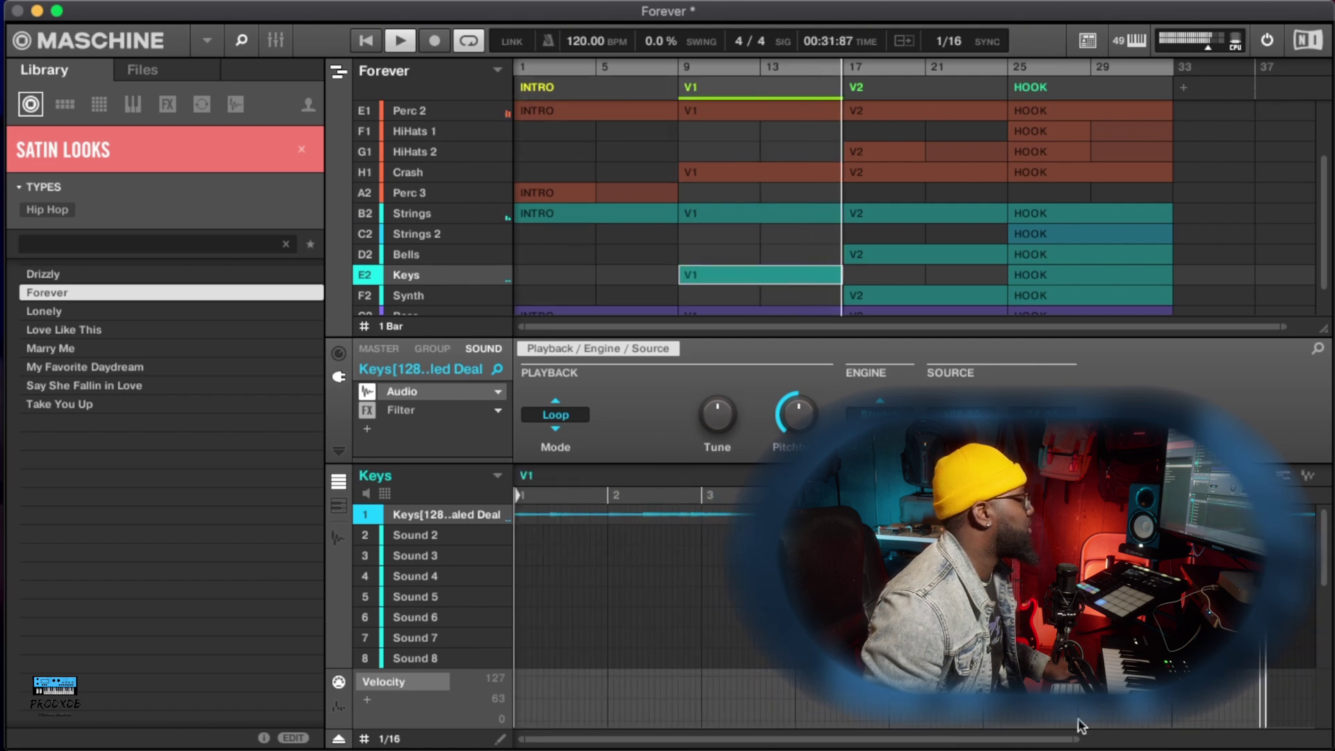
# Open the Bells V2 pattern and stop playback at 00:44:11
pyautogui.click(882, 250)
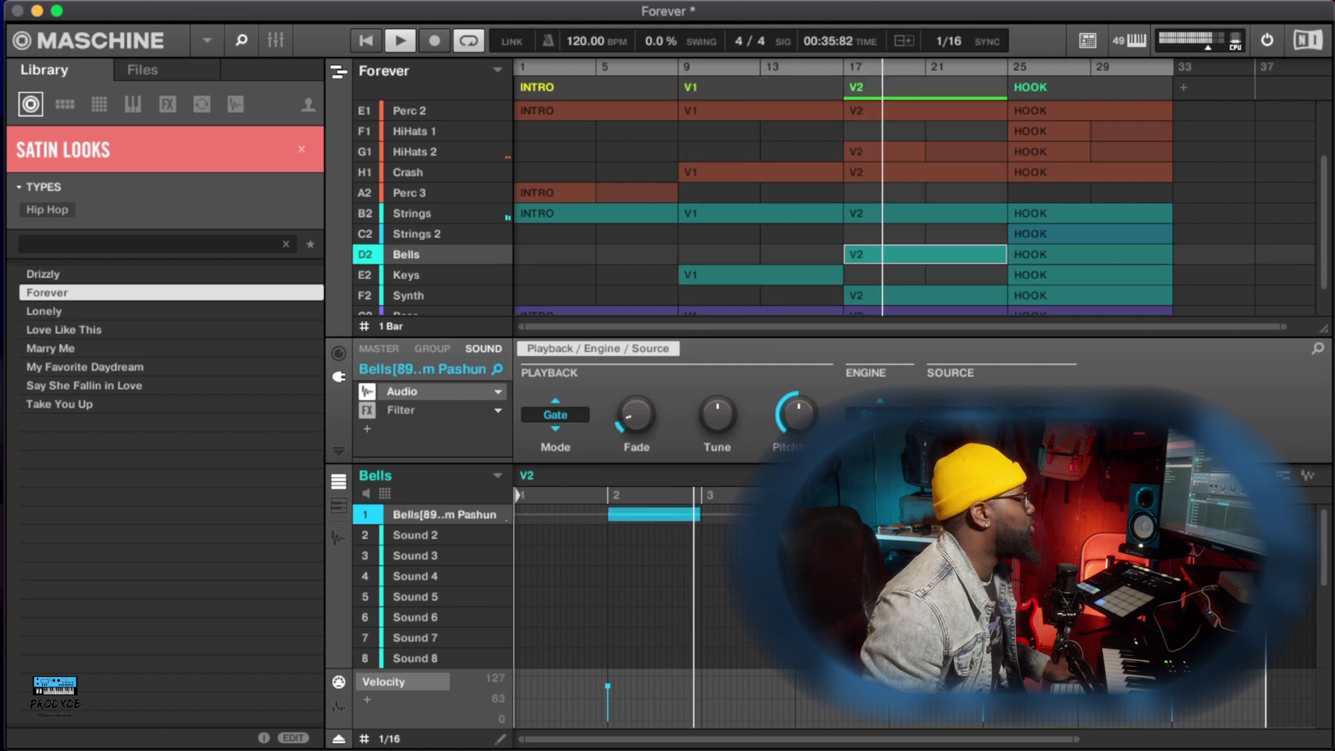
pyautogui.click(400, 41)
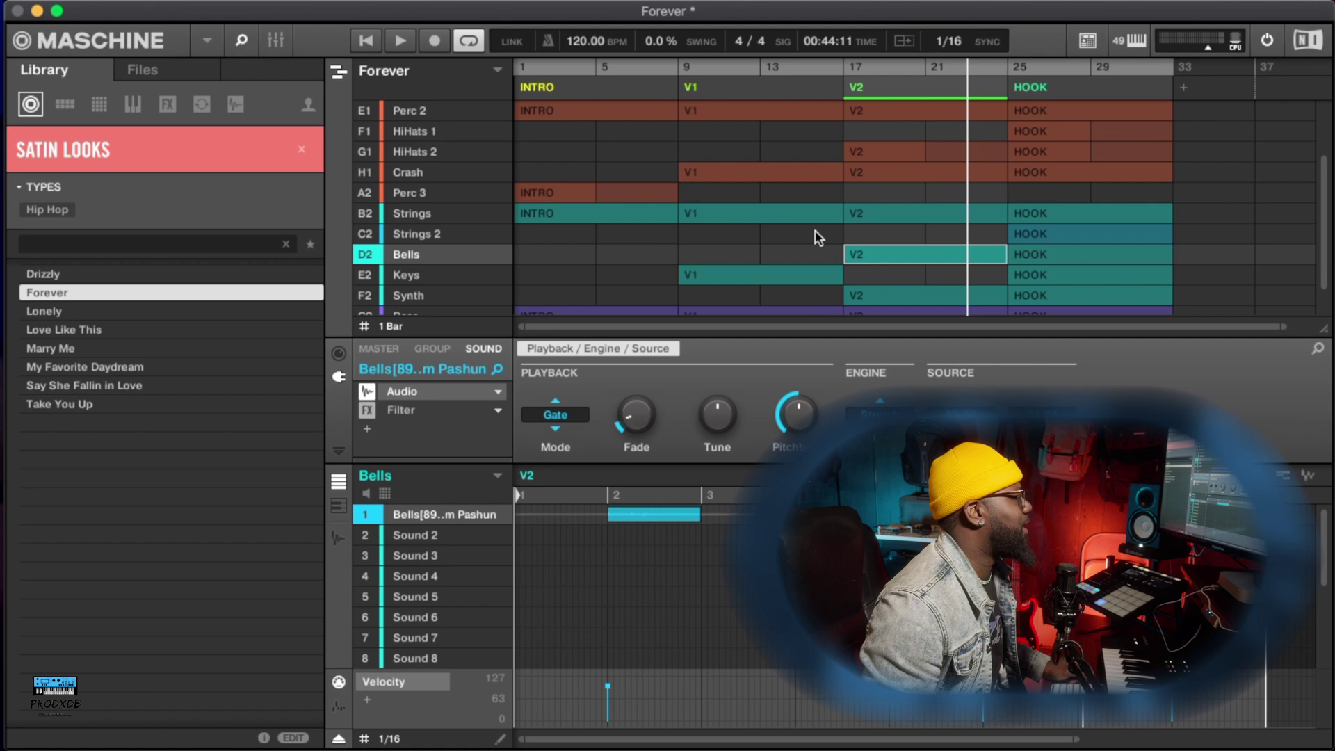
pyautogui.scroll(-3, 815, 231)
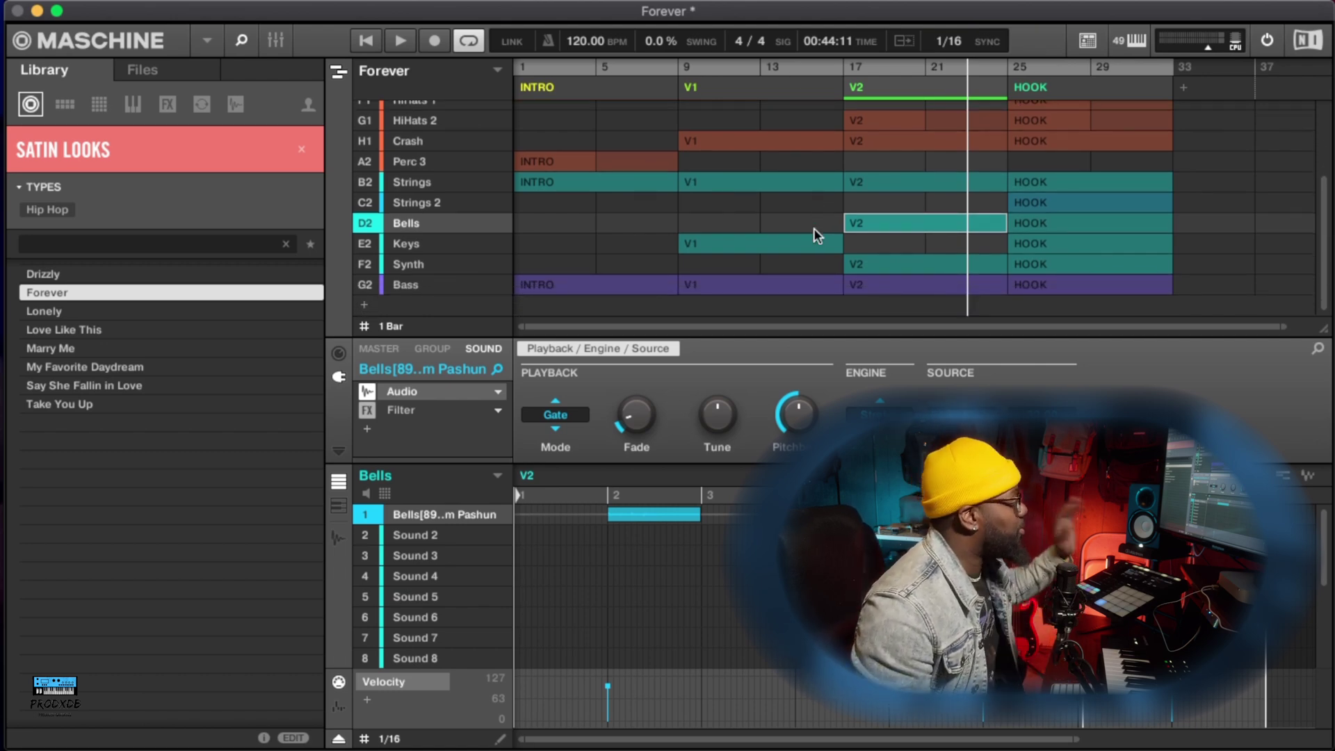
pyautogui.scroll(8, 601, 238)
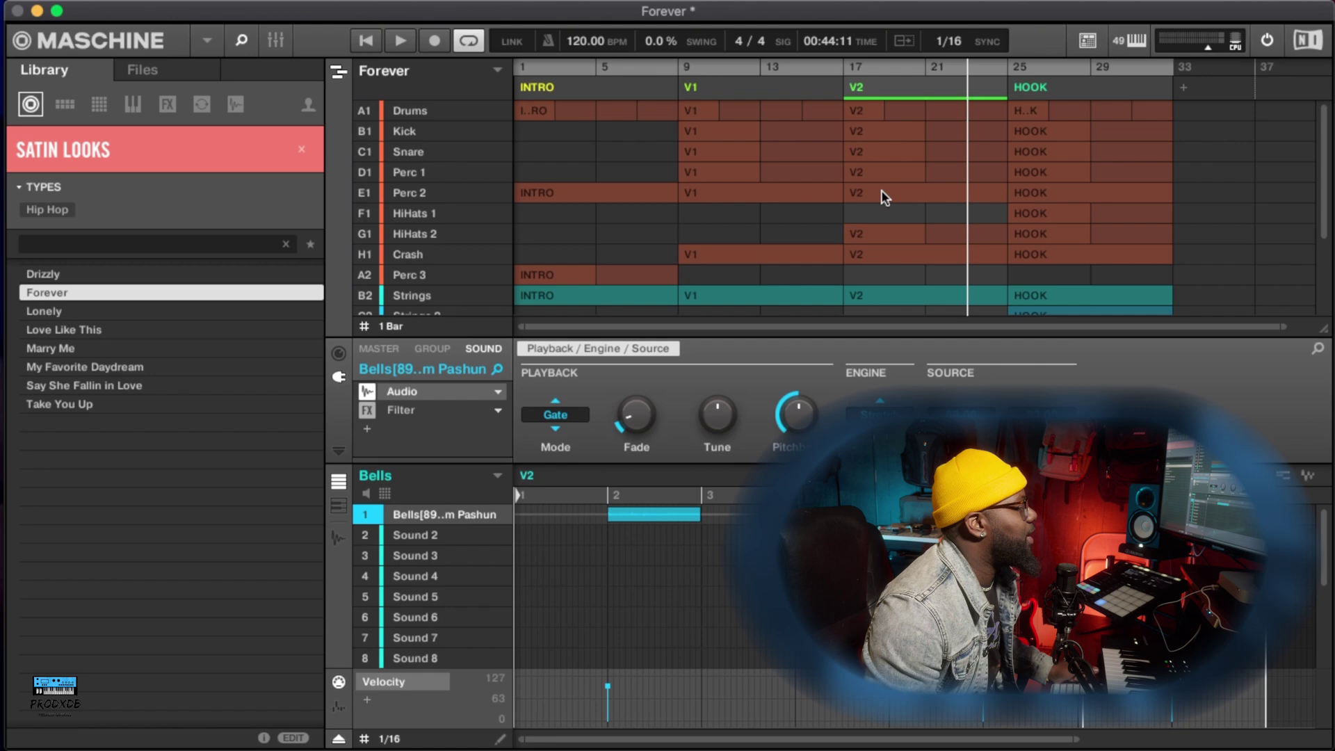
# Switch the arranger to Ideas view and scroll across the groups' scene patterns
pyautogui.click(338, 72)
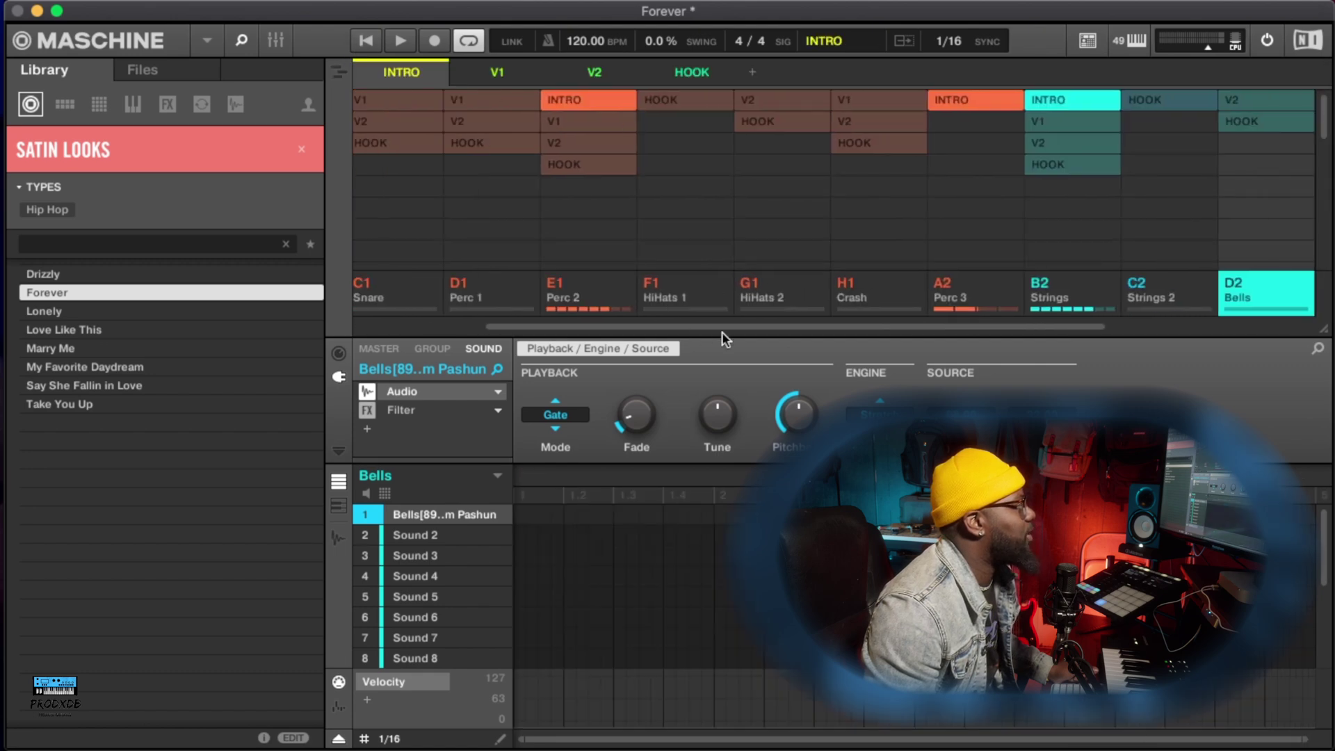
pyautogui.moveTo(736, 325); pyautogui.dragTo(454, 317)
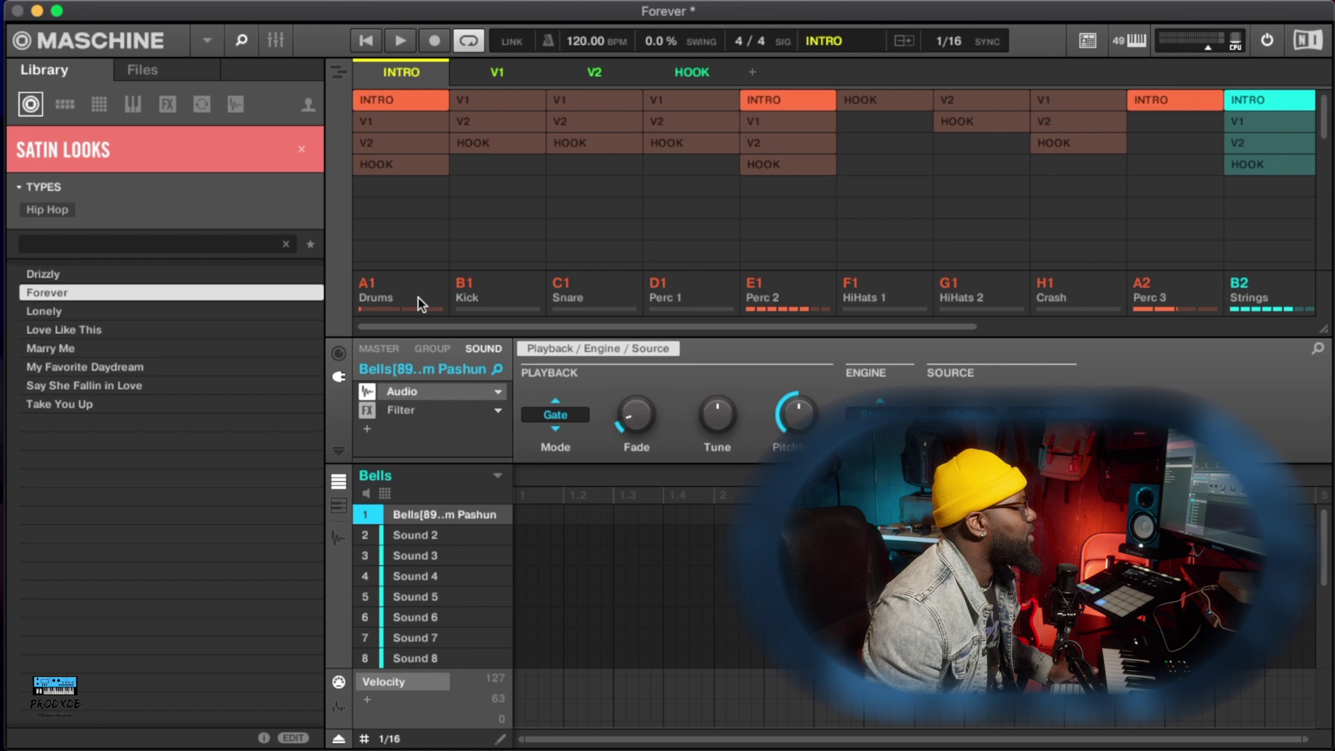
pyautogui.moveTo(828, 333); pyautogui.dragTo(738, 330)
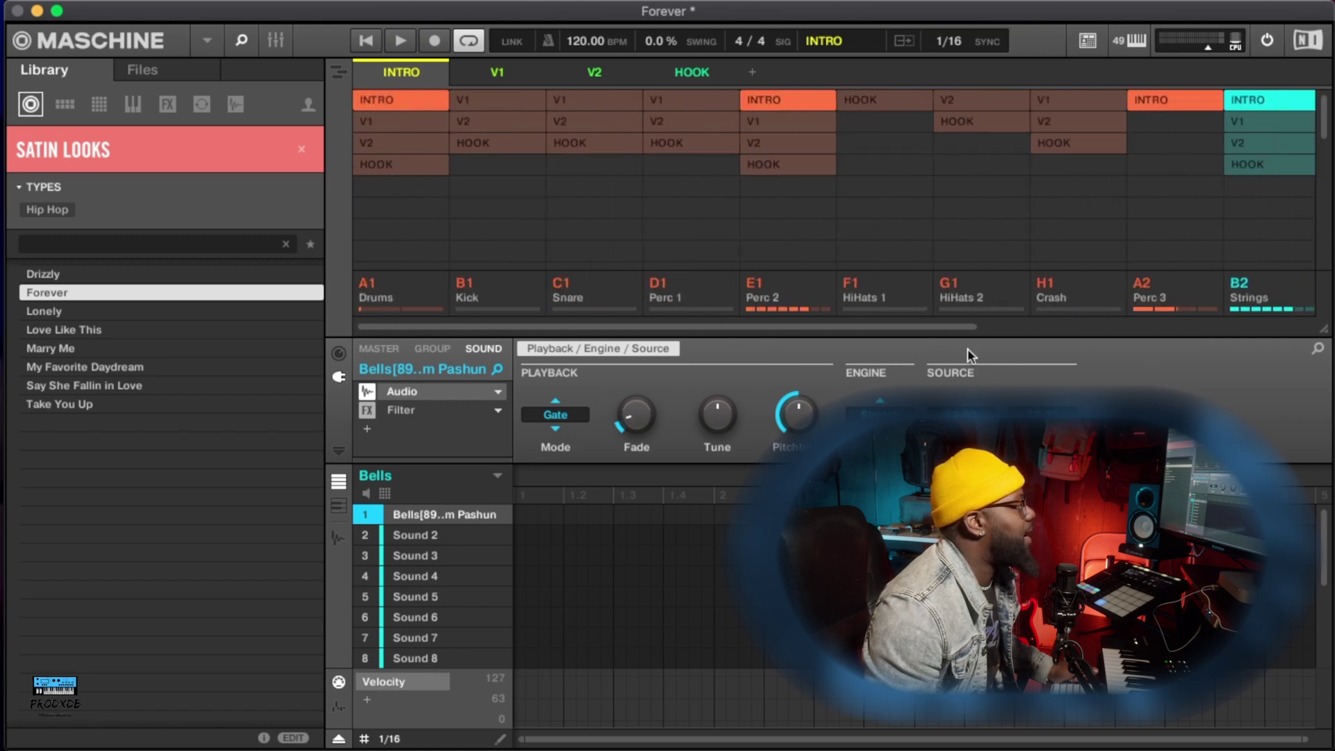
pyautogui.moveTo(857, 331); pyautogui.dragTo(706, 307)
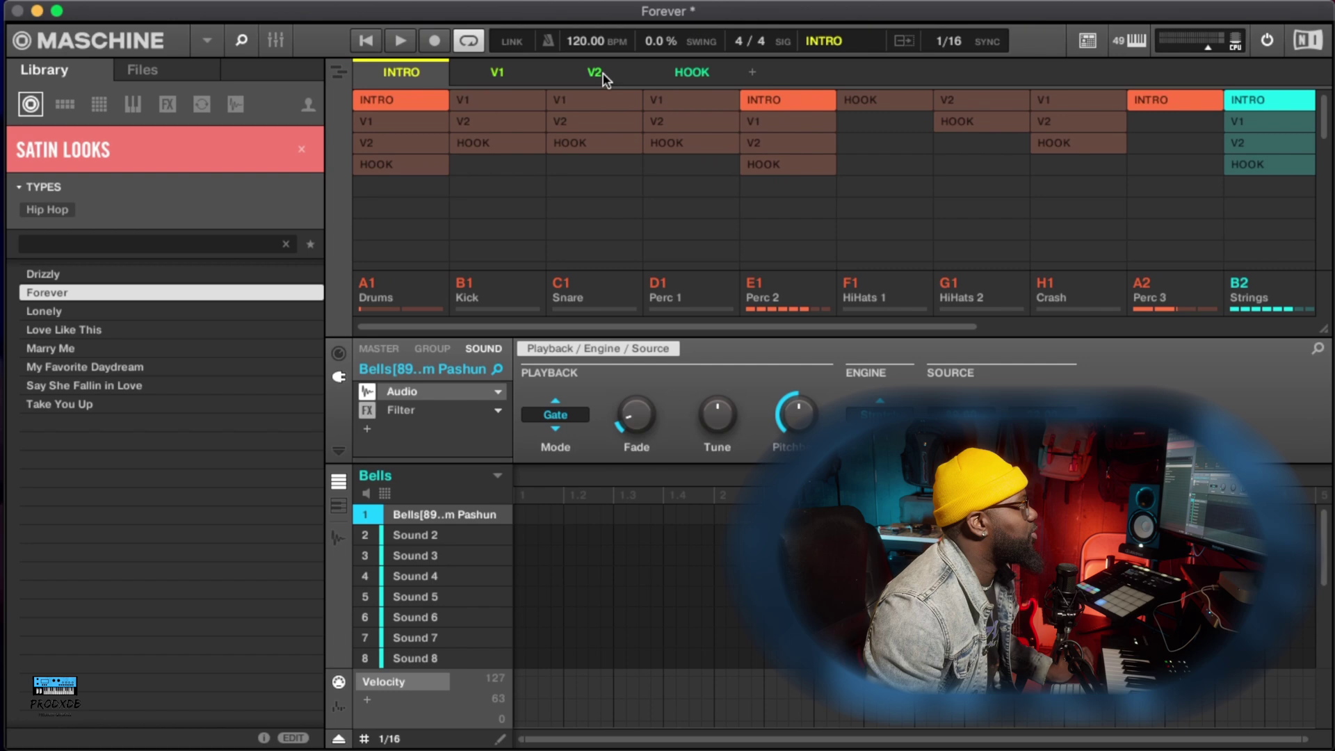
# Toggle to the song timeline and back to Ideas view, scrolling through all groups from Drums to Bass
pyautogui.click(336, 71)
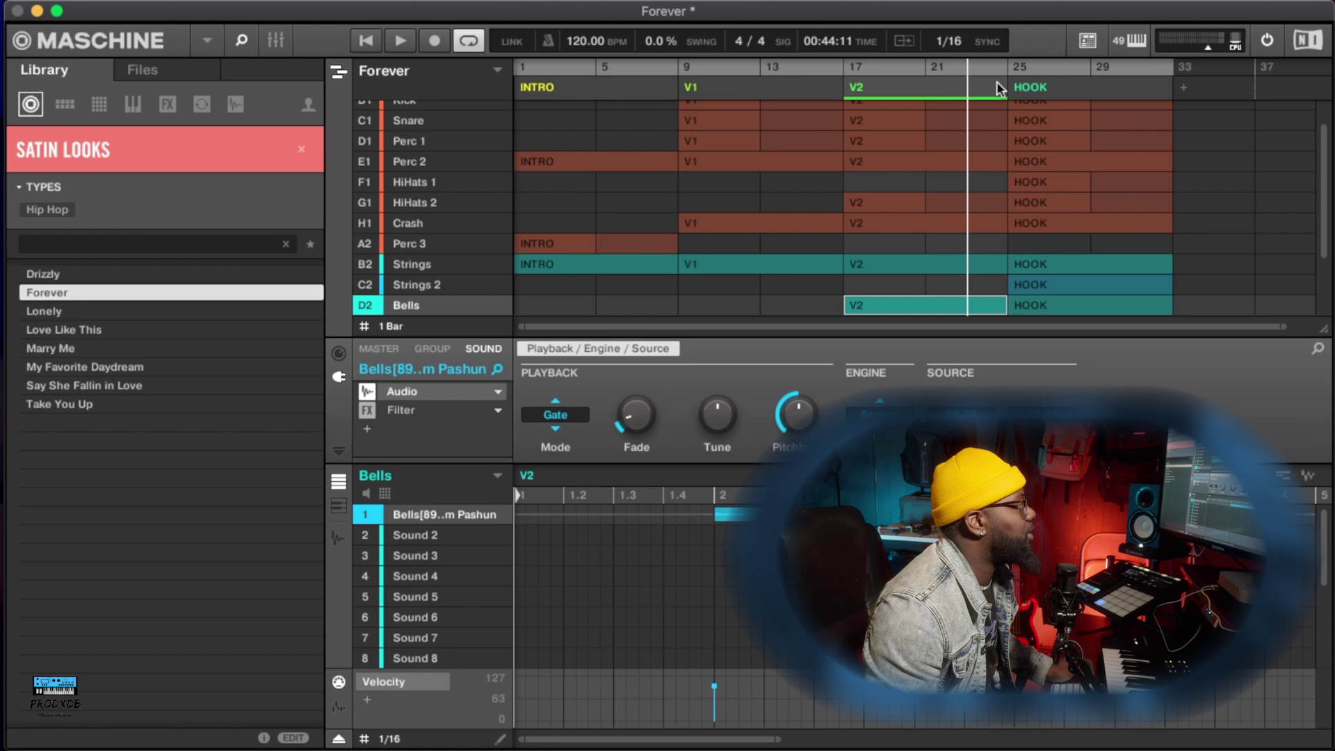
pyautogui.click(336, 71)
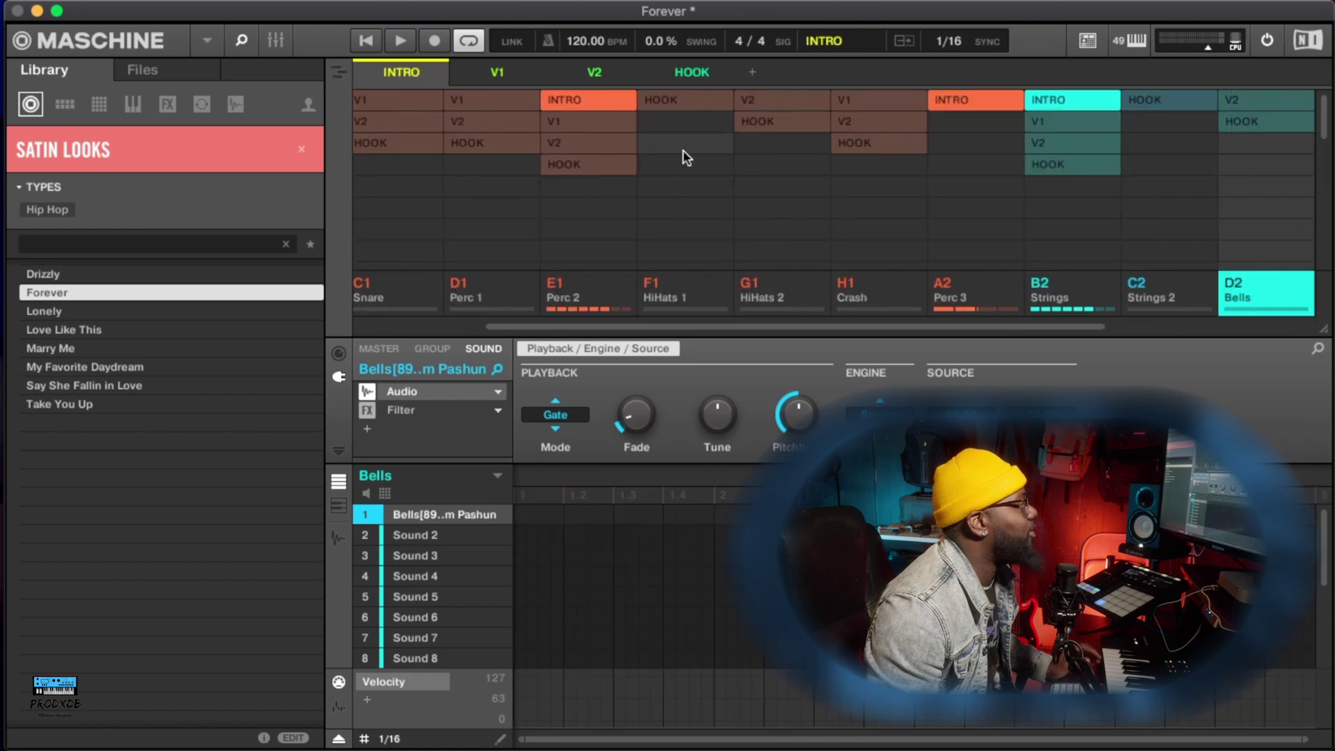
pyautogui.moveTo(672, 324); pyautogui.dragTo(417, 292)
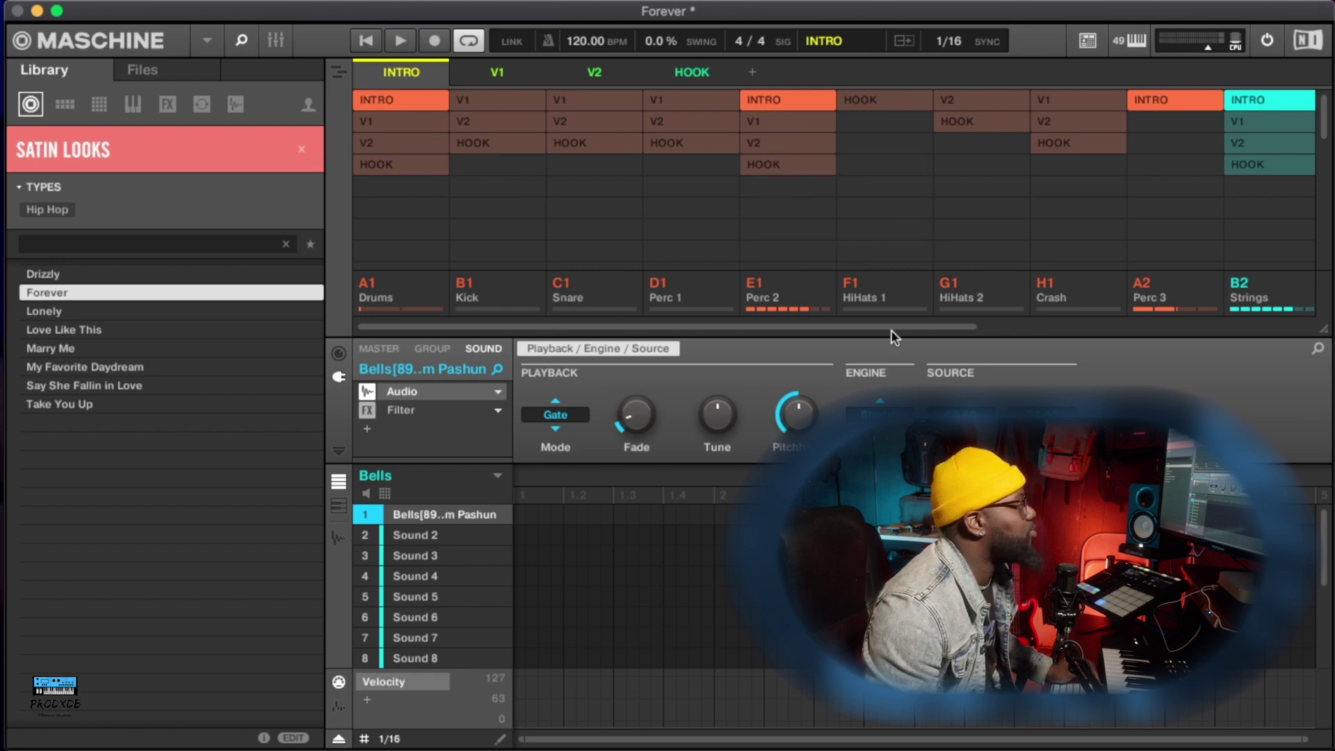
pyautogui.moveTo(895, 328); pyautogui.dragTo(582, 304)
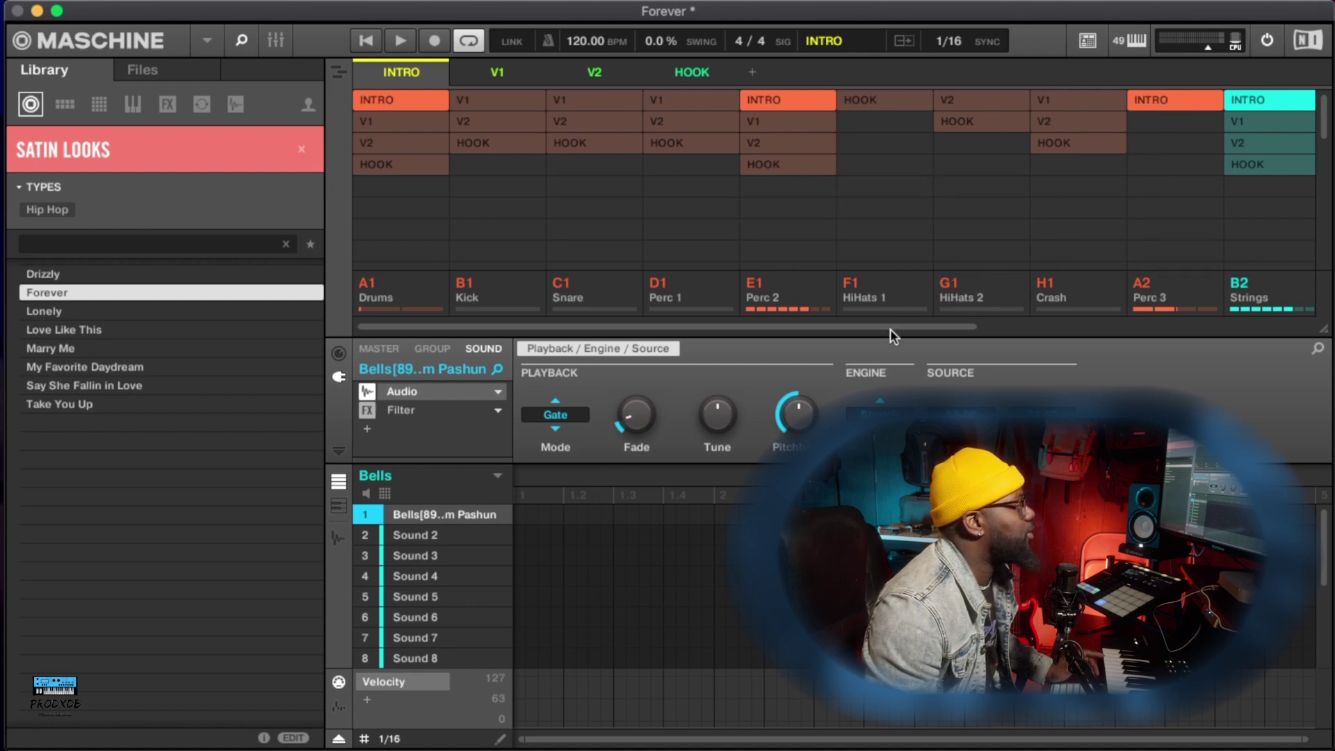
pyautogui.moveTo(890, 326); pyautogui.dragTo(1224, 327)
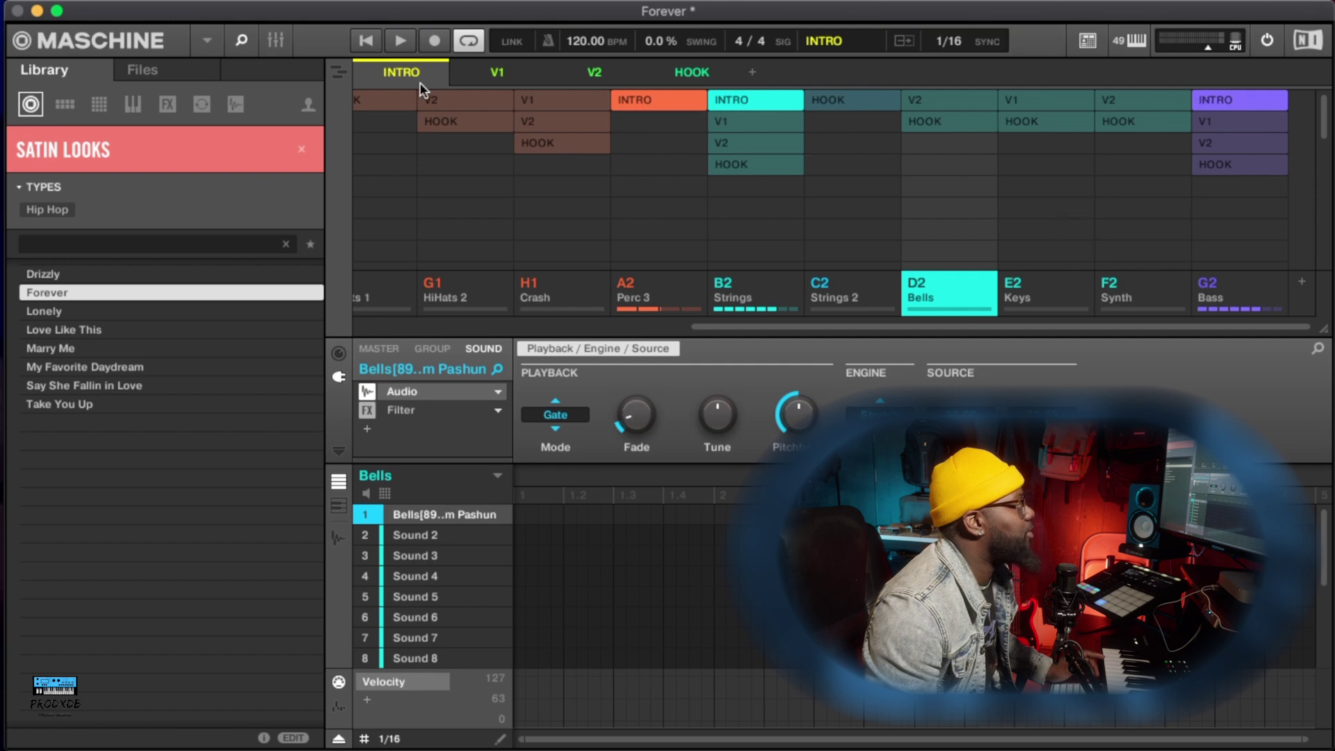
pyautogui.click(336, 72)
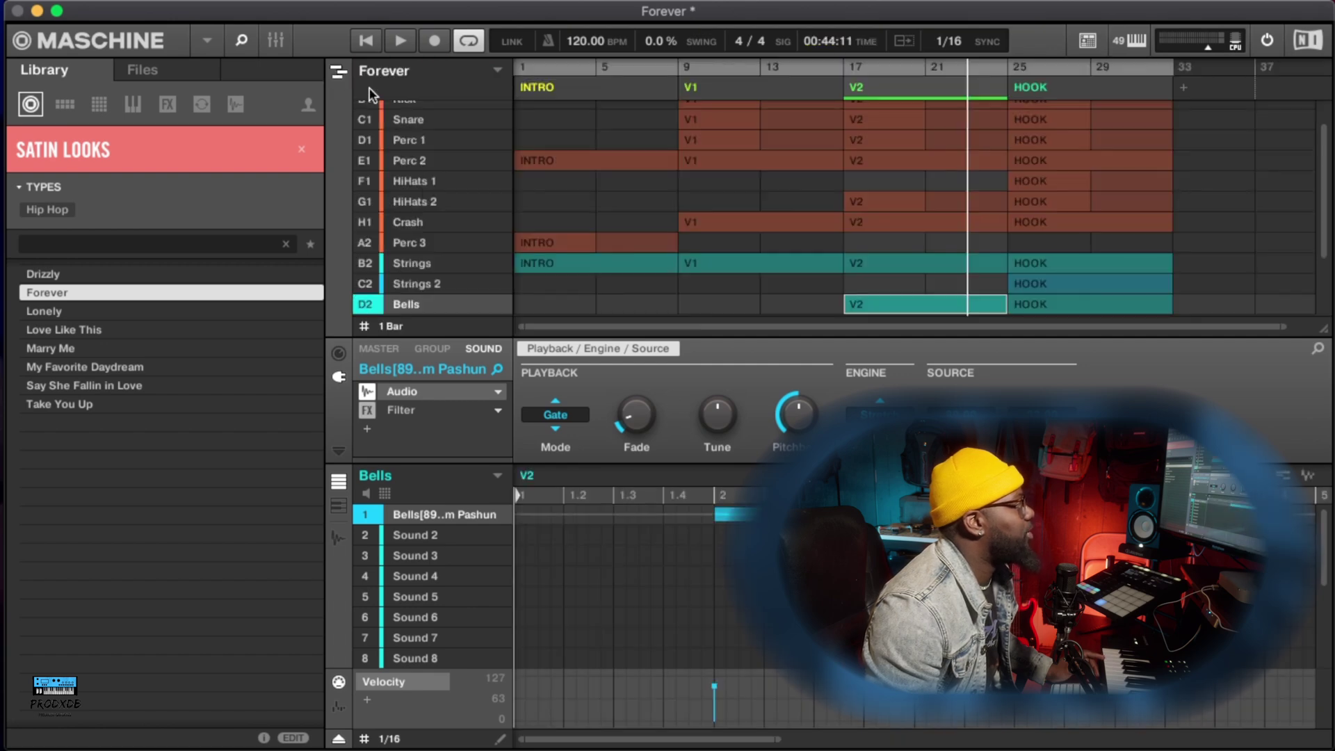
pyautogui.scroll(2, 738, 227)
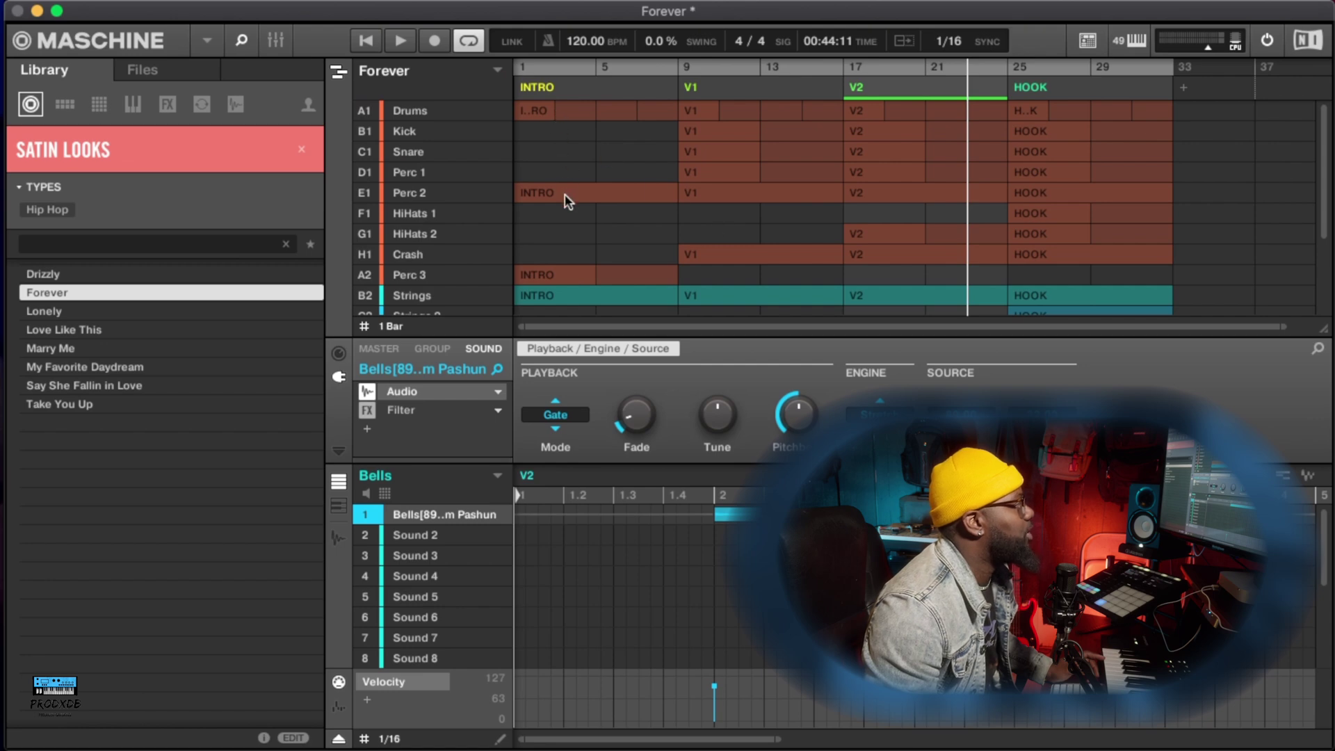
pyautogui.scroll(-3, 564, 194)
pyautogui.scroll(-4, 569, 264)
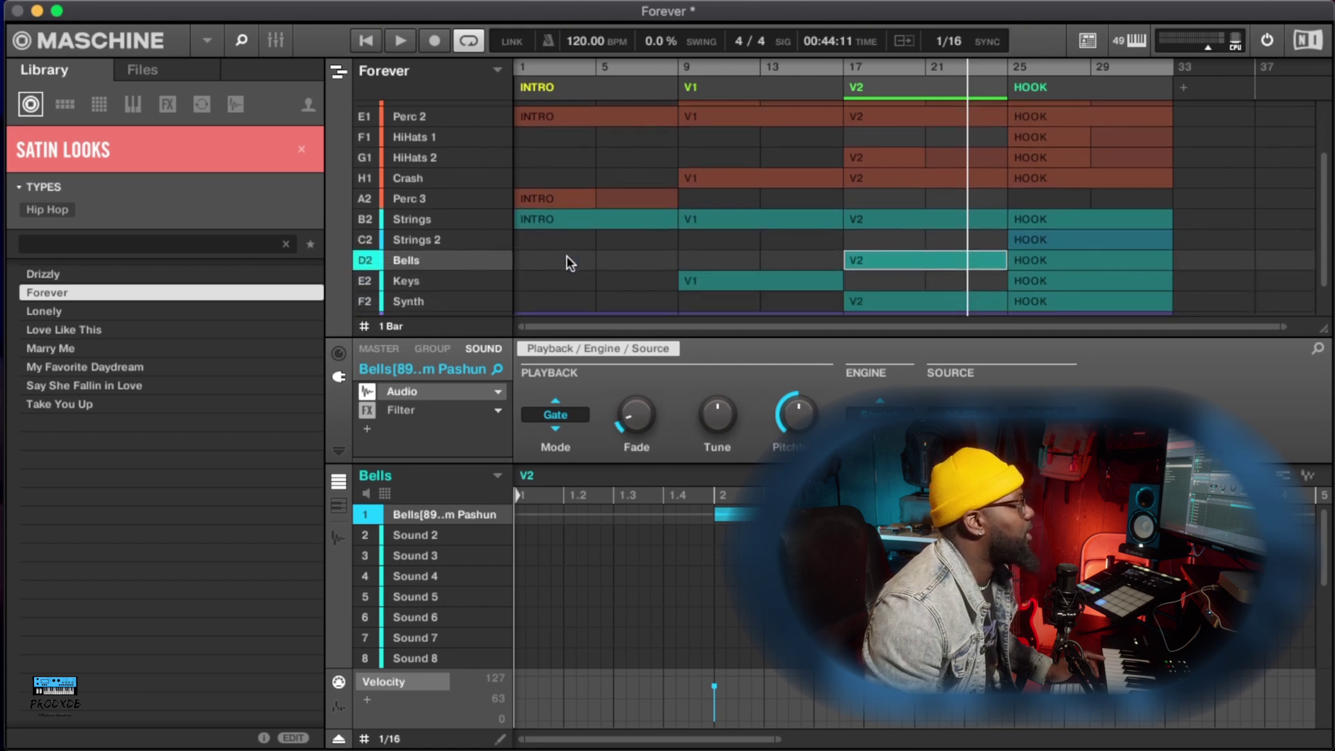
pyautogui.scroll(5, 569, 284)
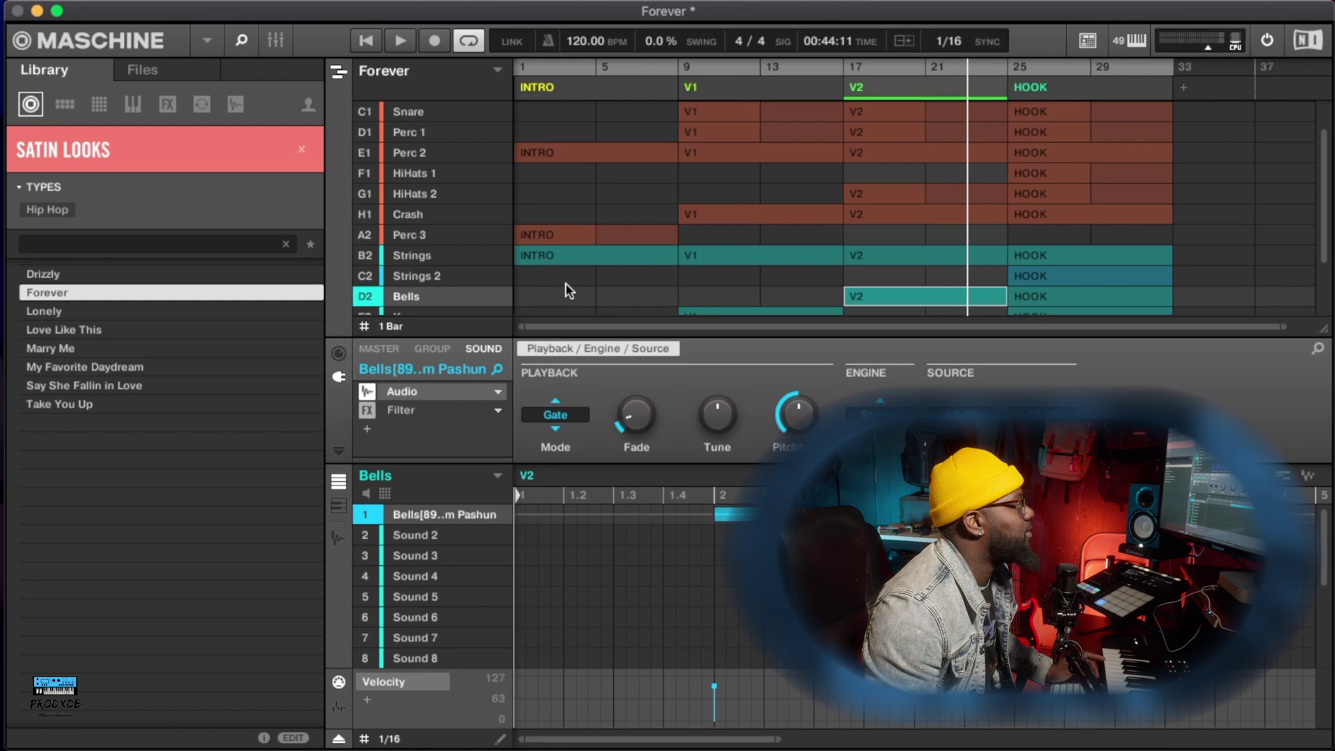
pyautogui.click(340, 73)
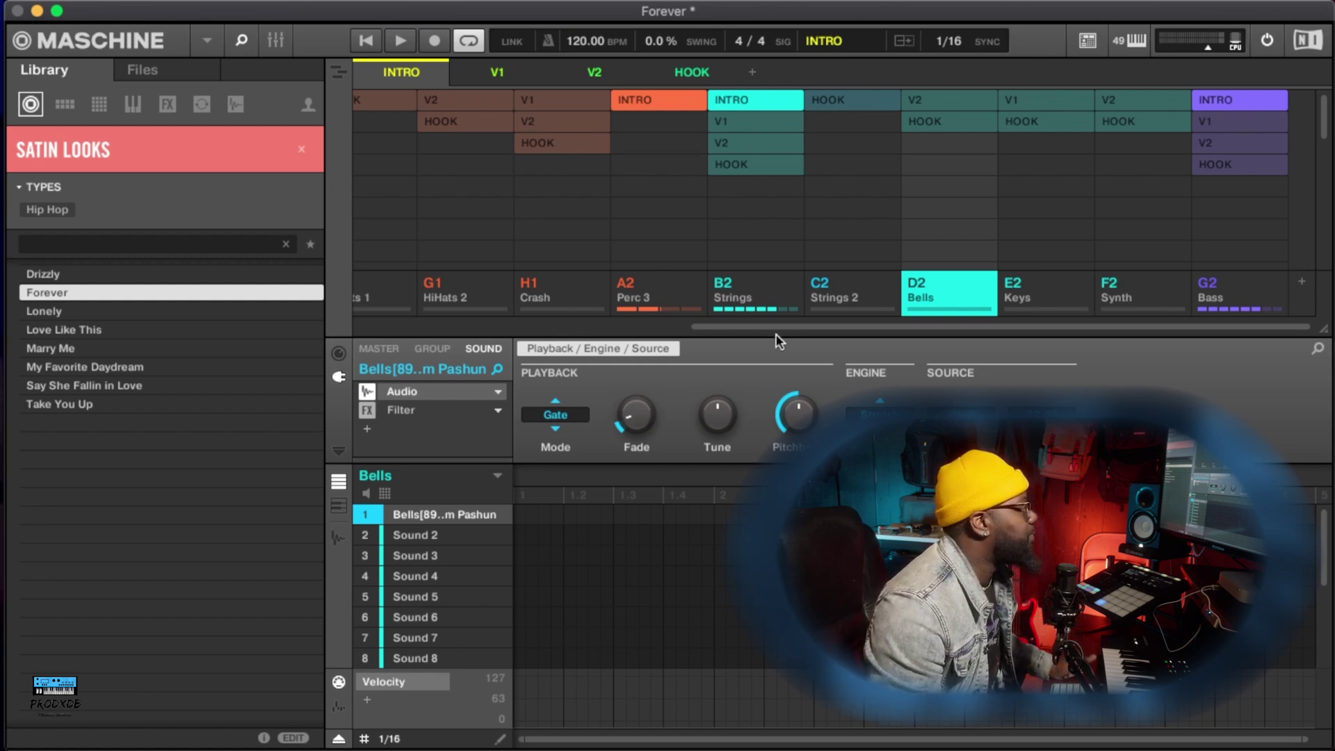
pyautogui.moveTo(870, 328); pyautogui.dragTo(386, 311)
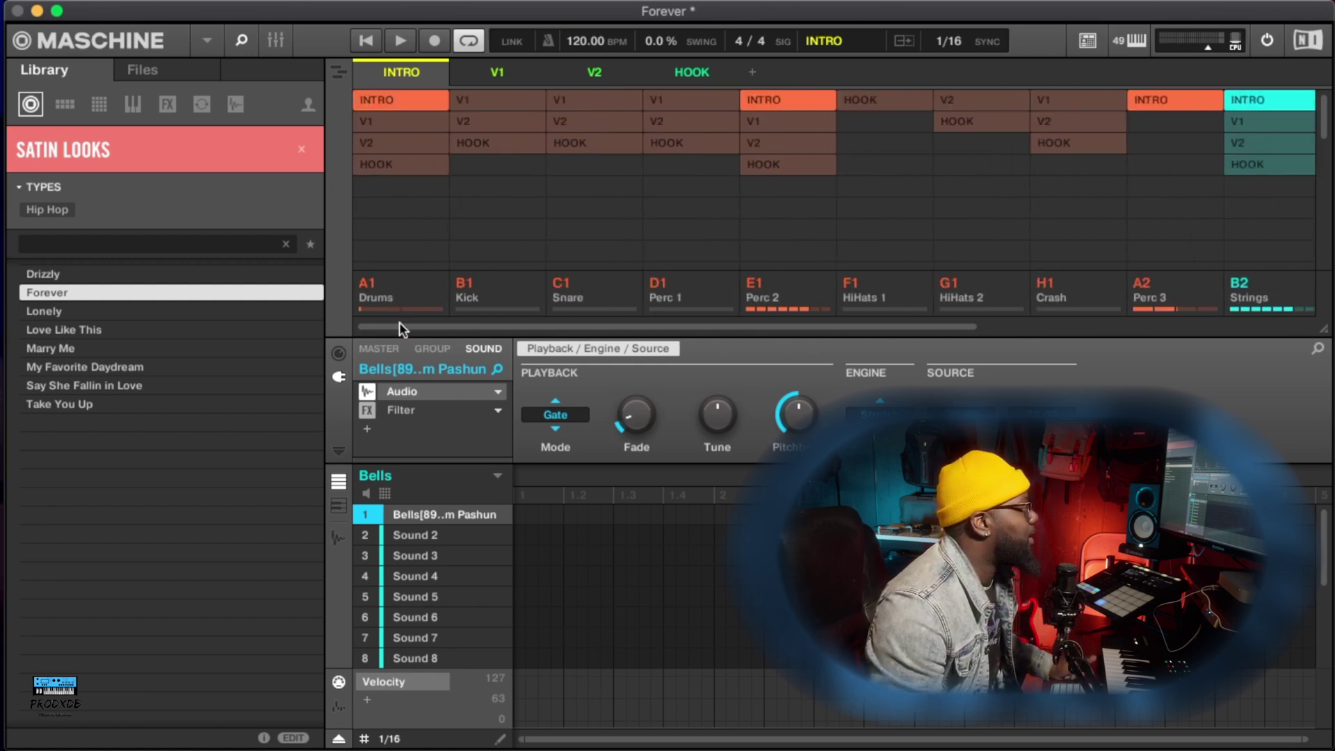
# Return to the song timeline and check the Bells sound's full name
pyautogui.click(334, 70)
pyautogui.scroll(3, 418, 149)
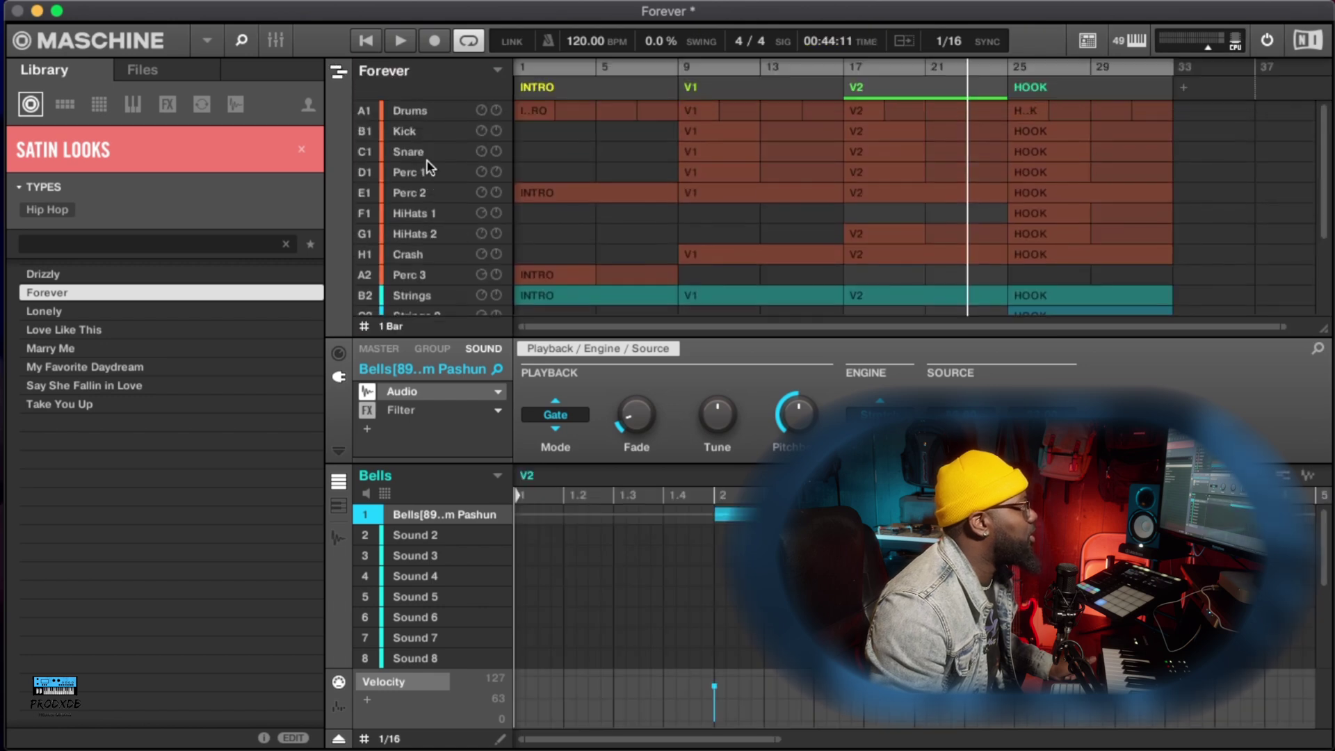
pyautogui.scroll(-3, 431, 229)
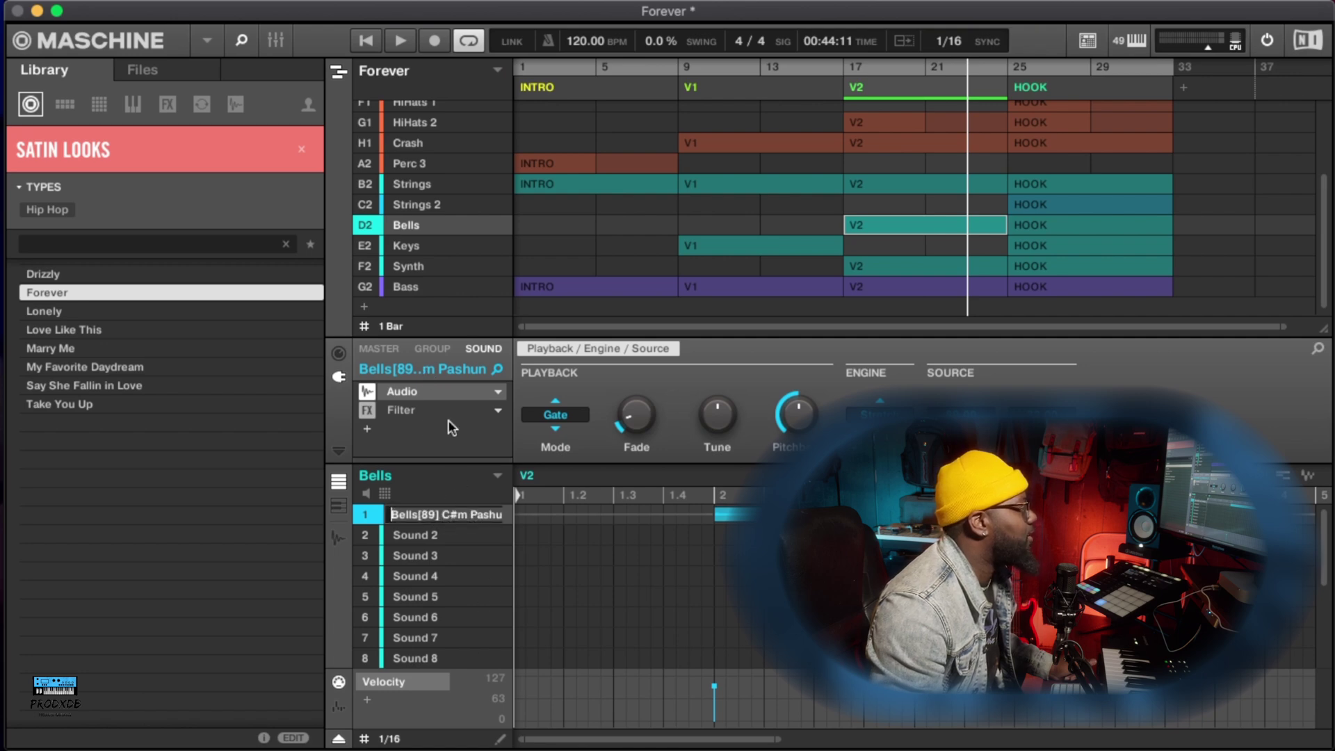
pyautogui.click(431, 441)
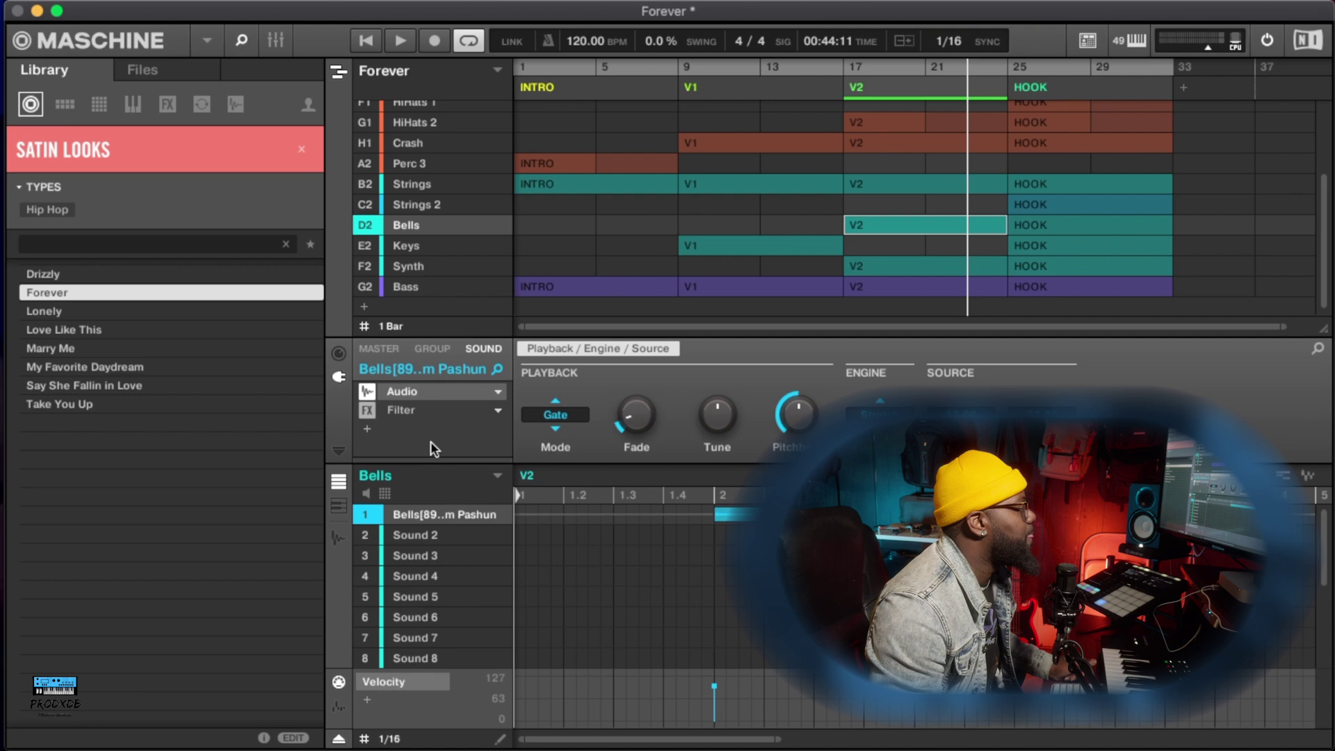
# Select the Keys group and reveal its sound's full name in the sound slot
pyautogui.click(413, 245)
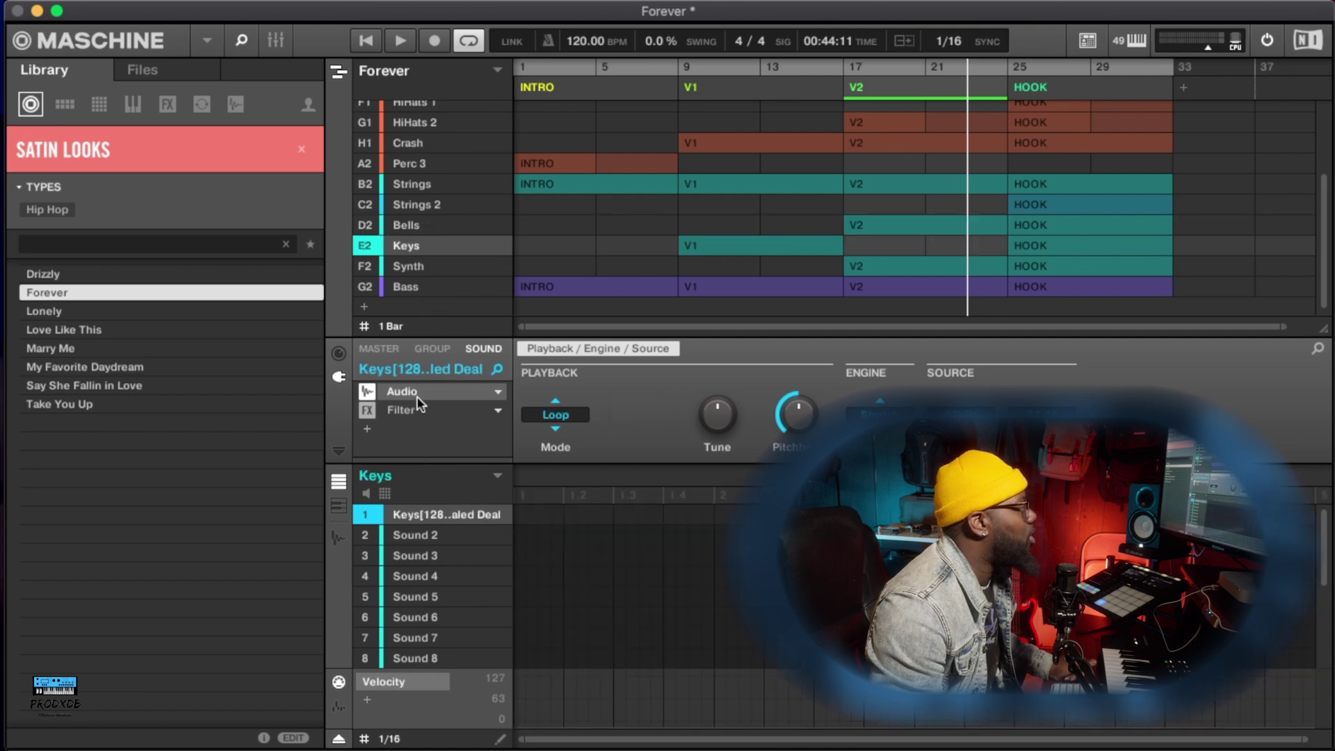
pyautogui.doubleClick(444, 516)
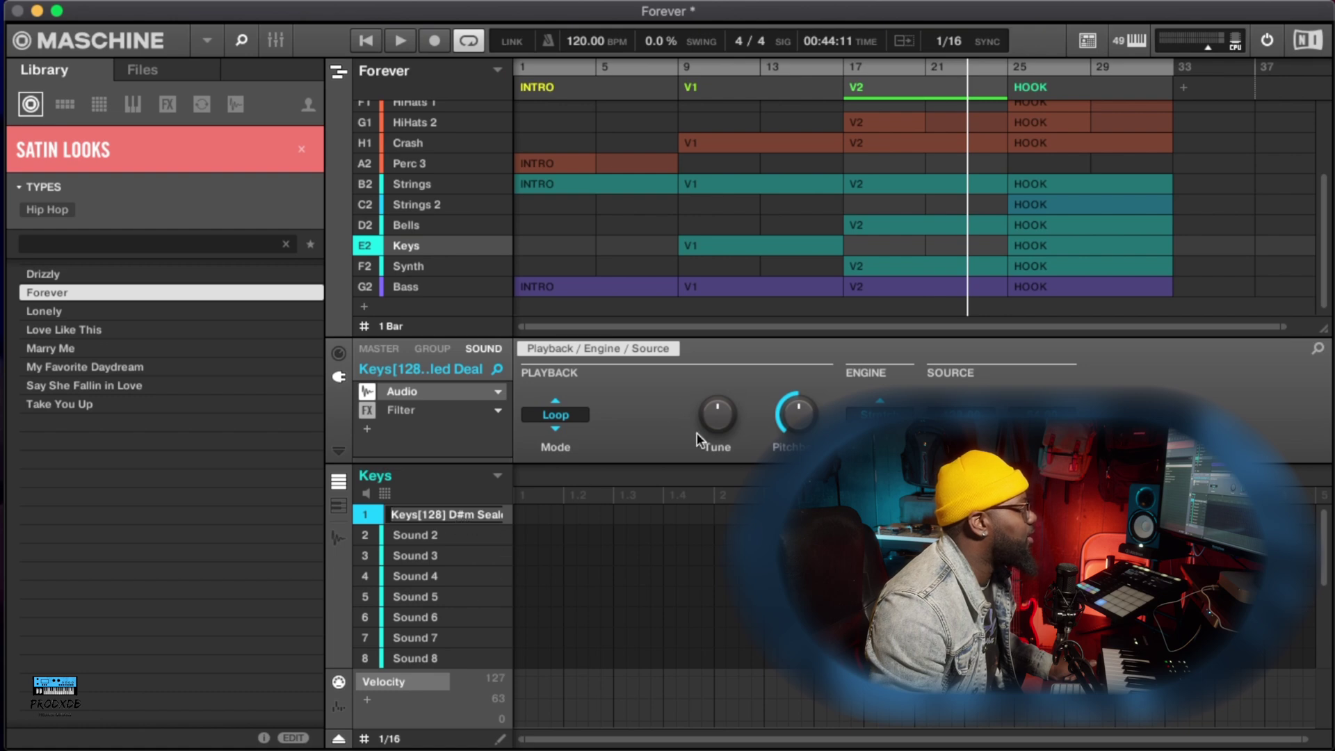
pyautogui.scroll(3, 412, 219)
pyautogui.scroll(-4, 411, 223)
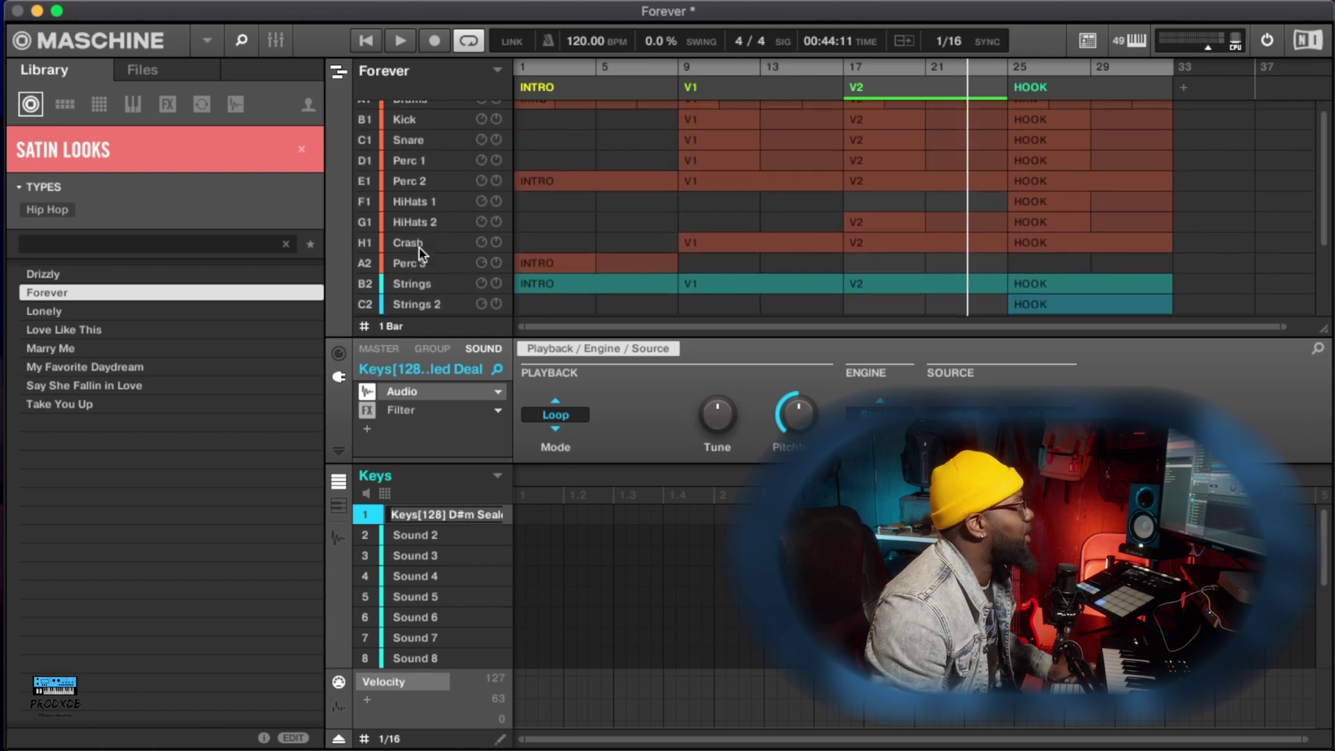
pyautogui.scroll(3, 413, 237)
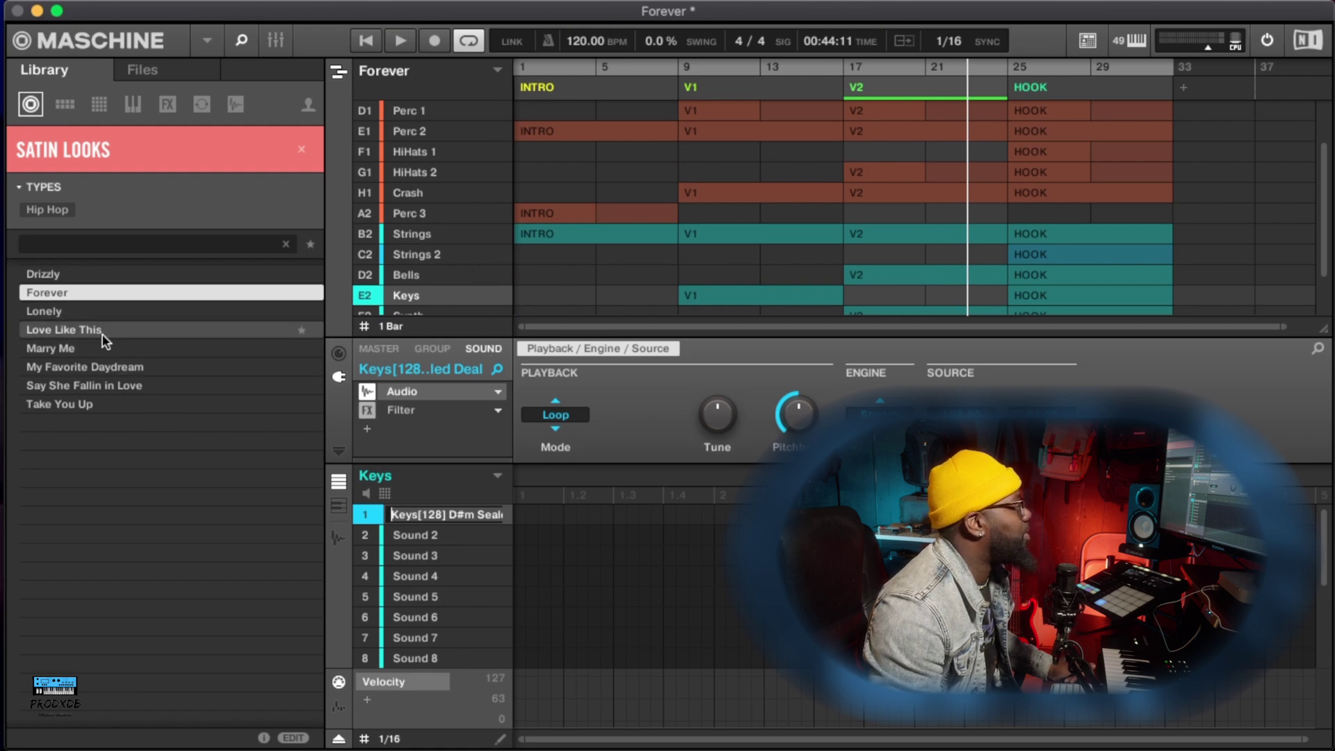
# Load Say She Fallin in Love without saving Forever and start playback
pyautogui.press('super+m')
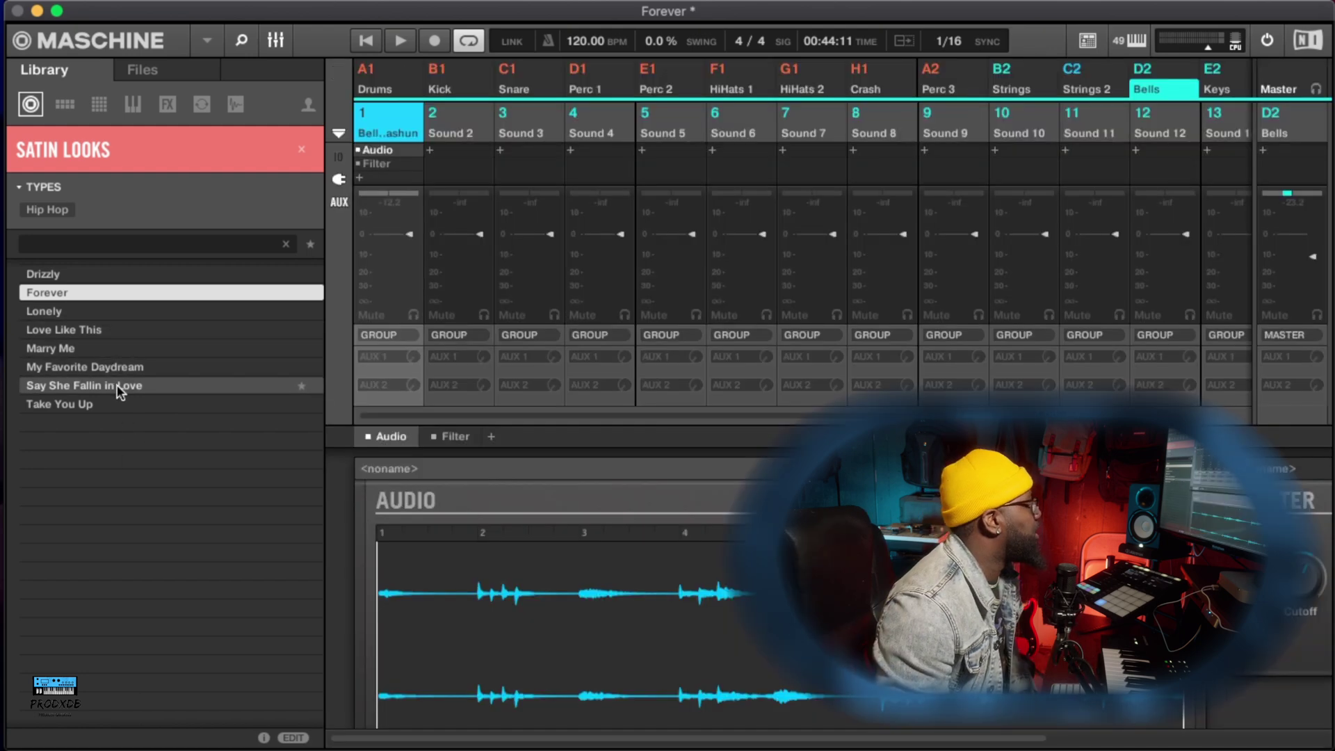
pyautogui.doubleClick(119, 386)
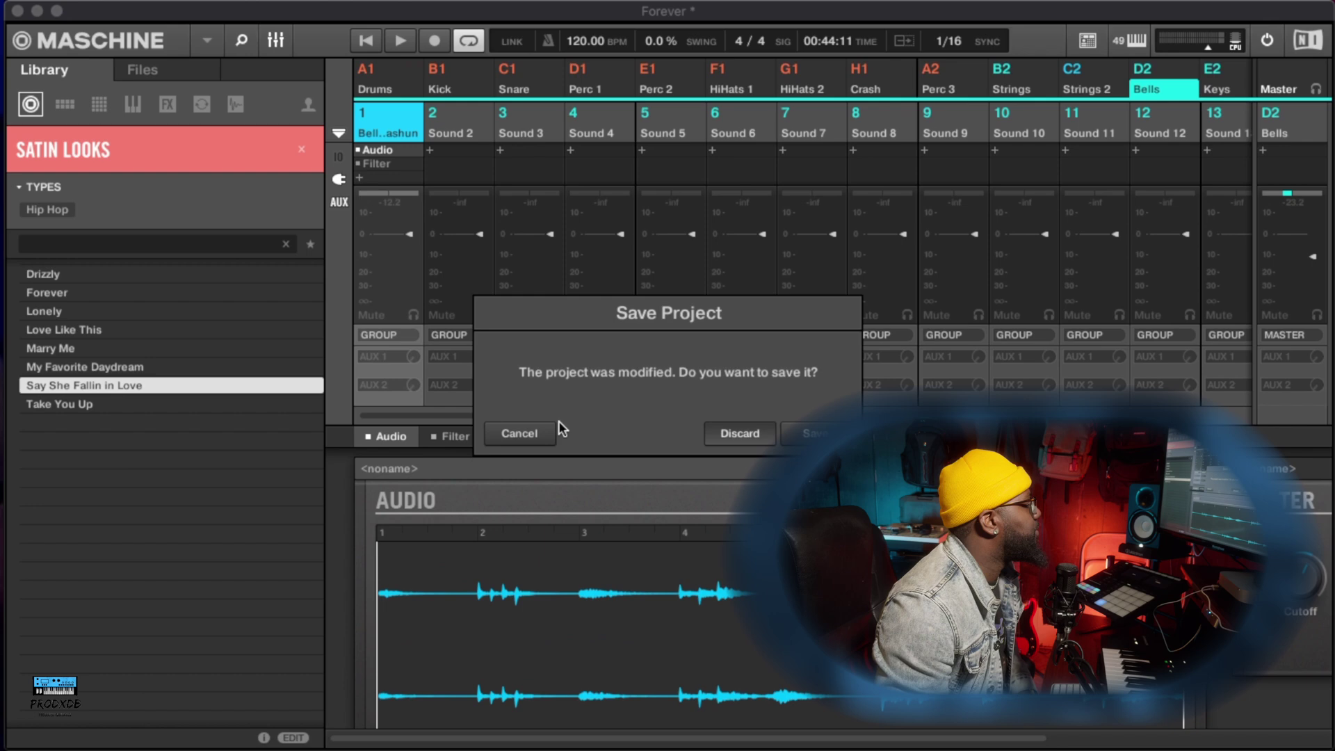
pyautogui.press('Return')
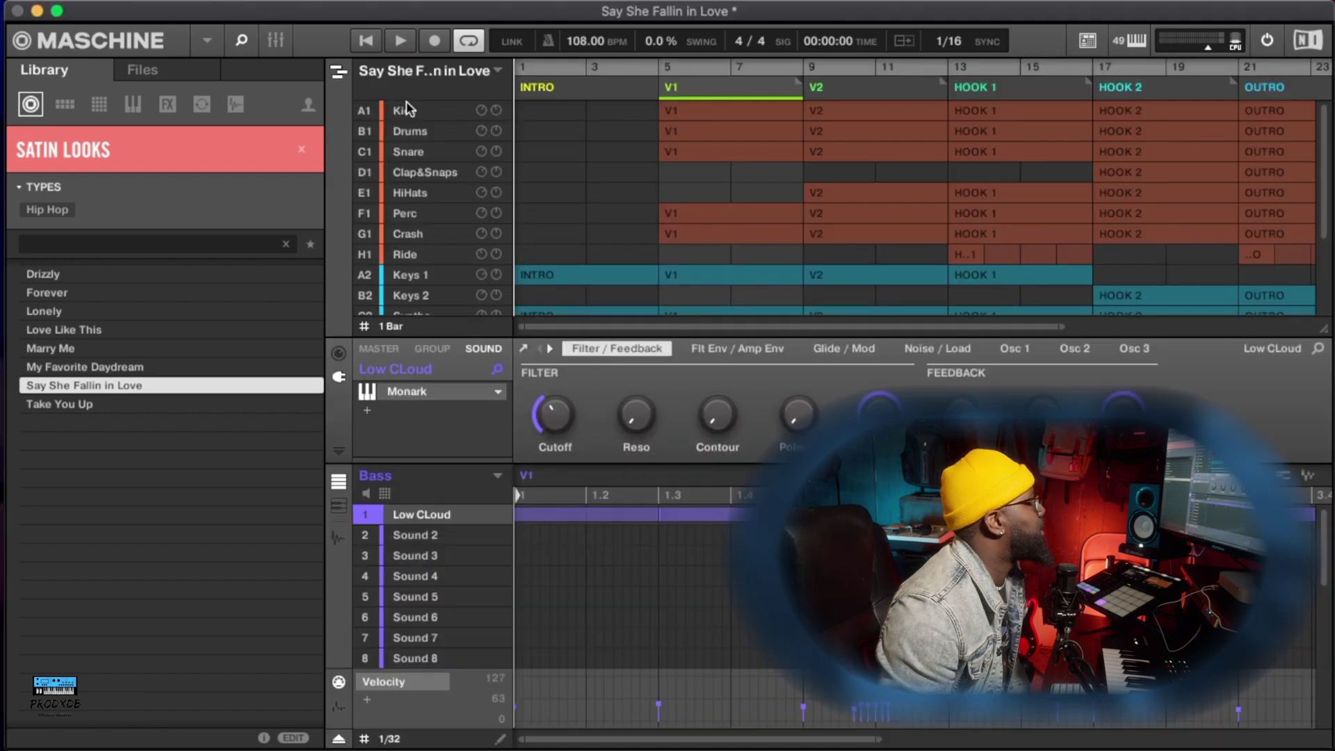
pyautogui.click(366, 45)
pyautogui.moveTo(770, 324); pyautogui.dragTo(770, 351)
pyautogui.scroll(-1, 658, 186)
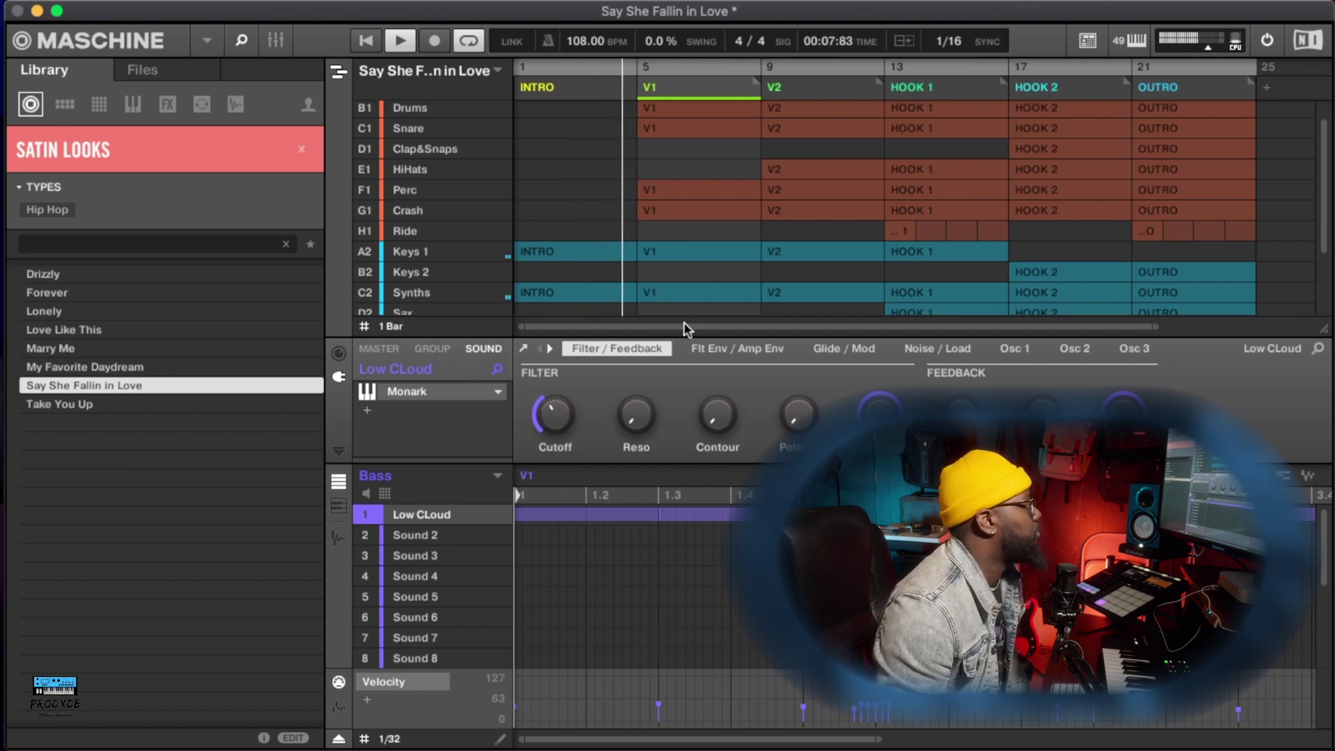
# Inspect the Keys 1 V1 and Synths clips, soloing and then unsoloing the Synths group
pyautogui.click(686, 249)
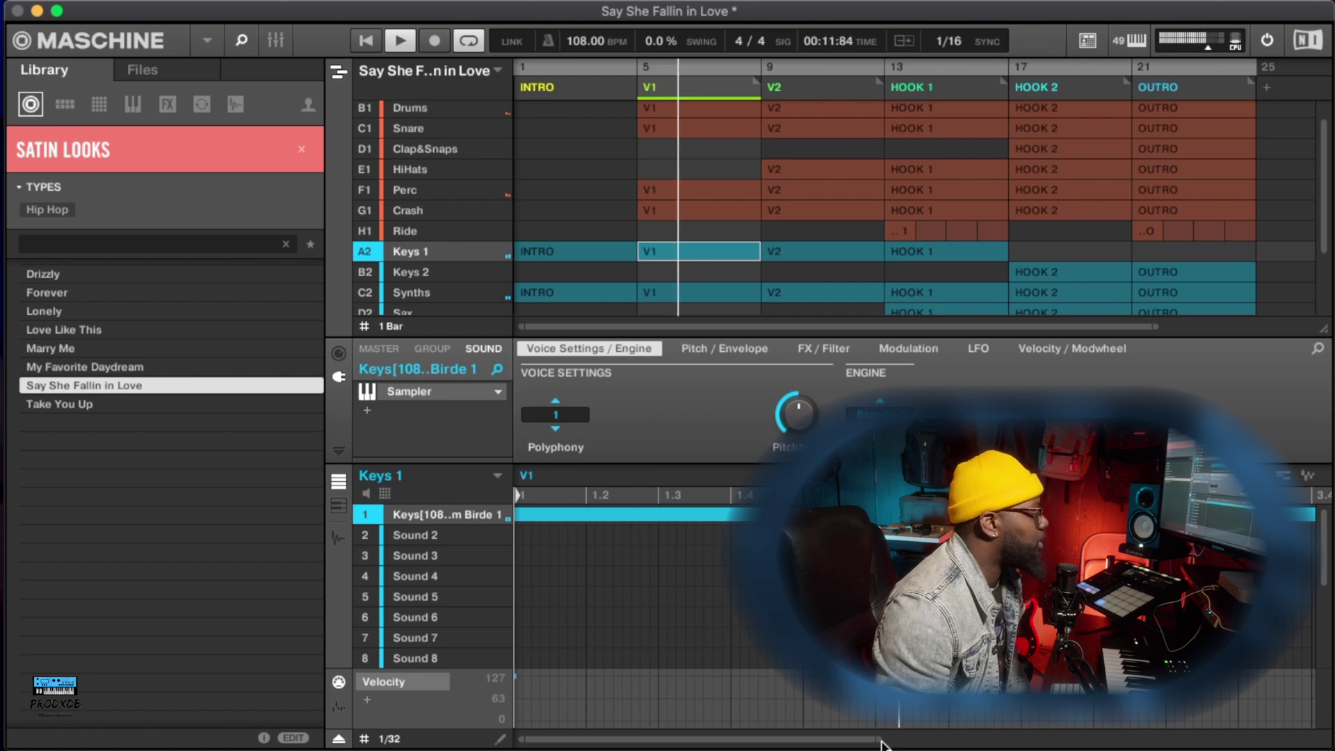
pyautogui.moveTo(881, 740); pyautogui.dragTo(1180, 740)
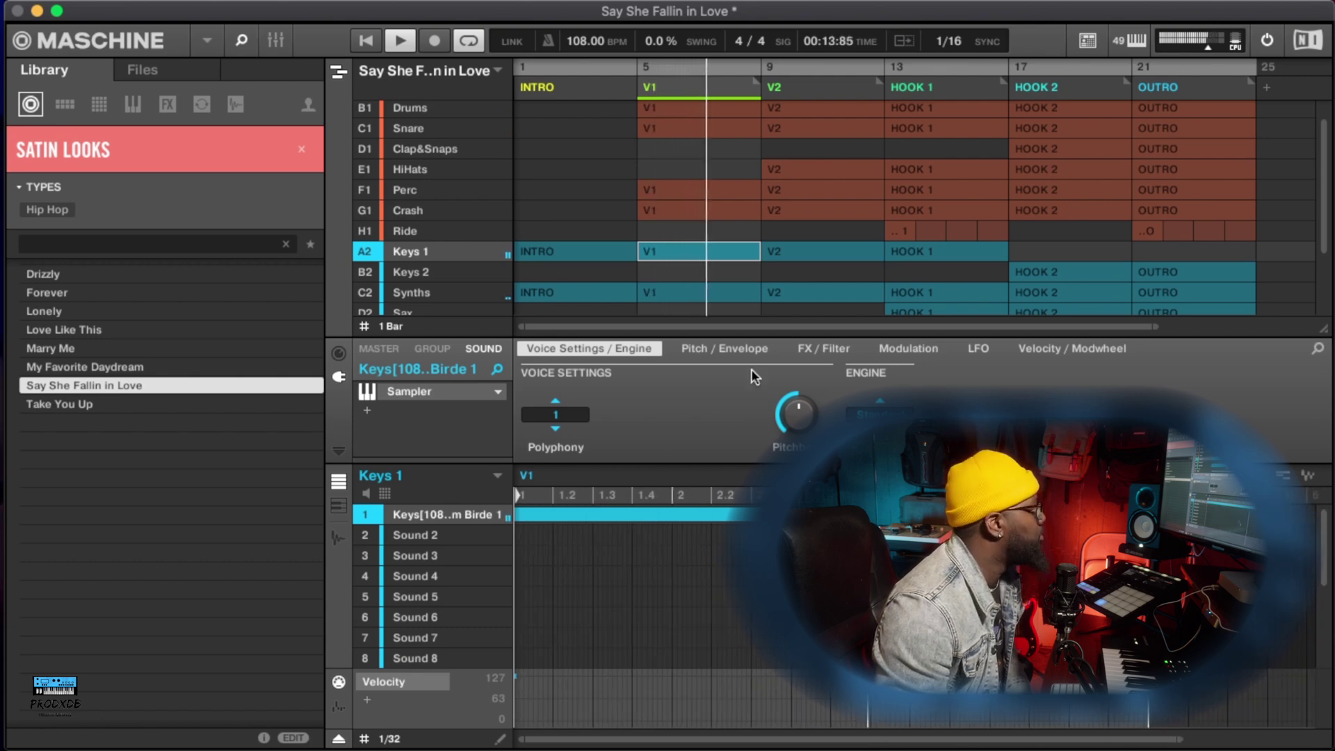
pyautogui.click(691, 292)
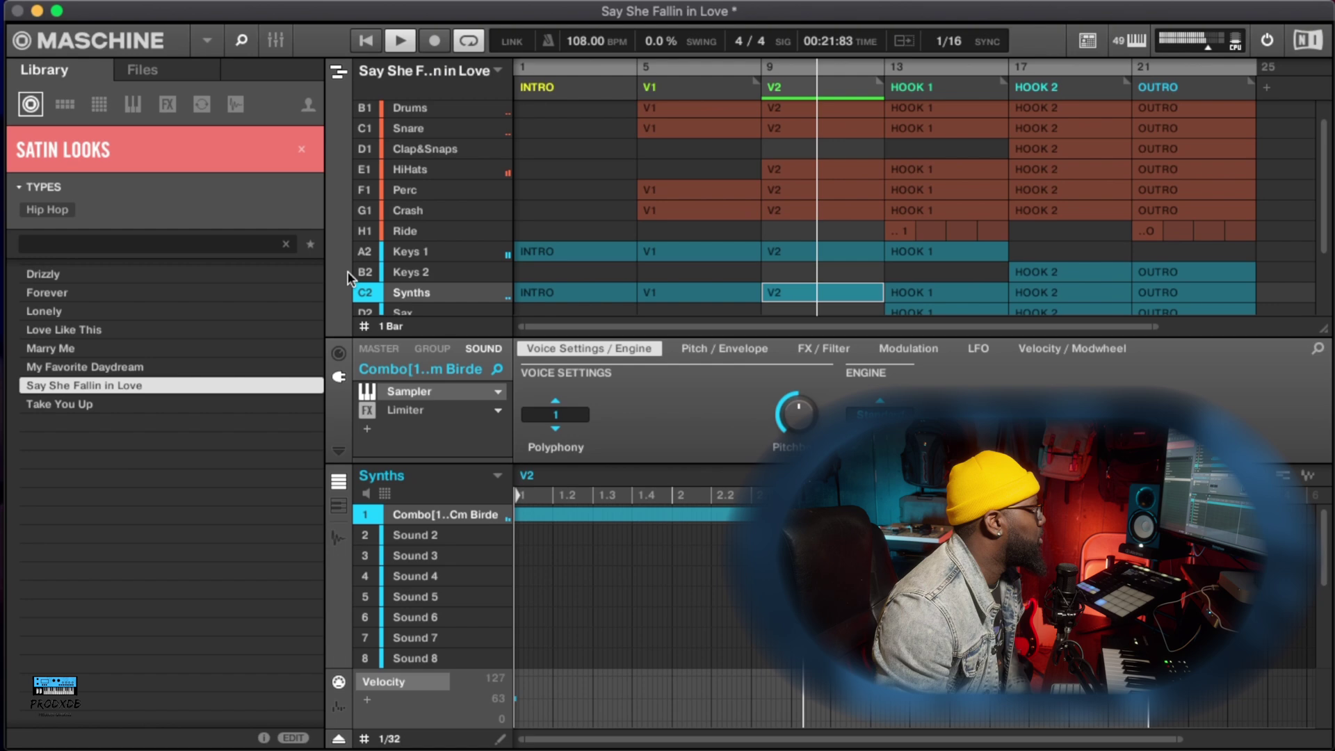
pyautogui.keyDown('shift'); pyautogui.rightClick(367, 291); pyautogui.keyUp('shift')
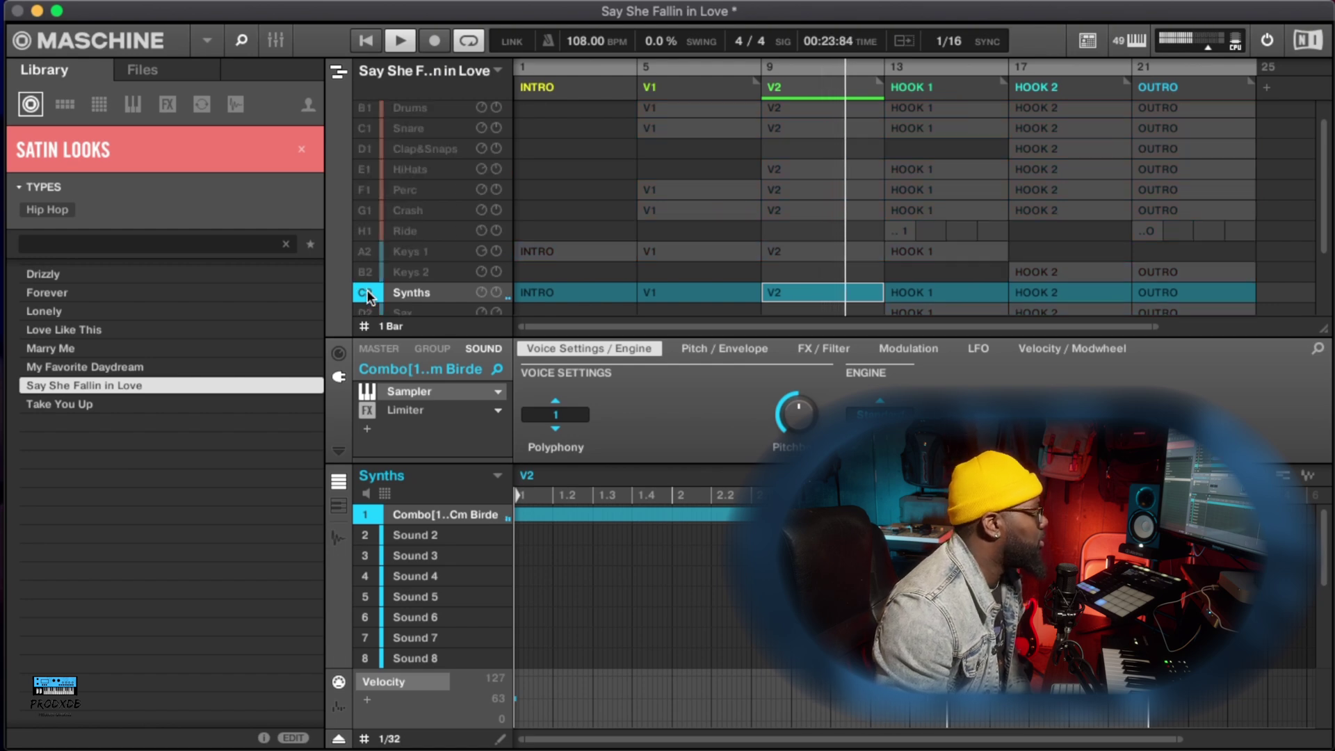
pyautogui.keyDown('shift'); pyautogui.rightClick(366, 292); pyautogui.keyUp('shift')
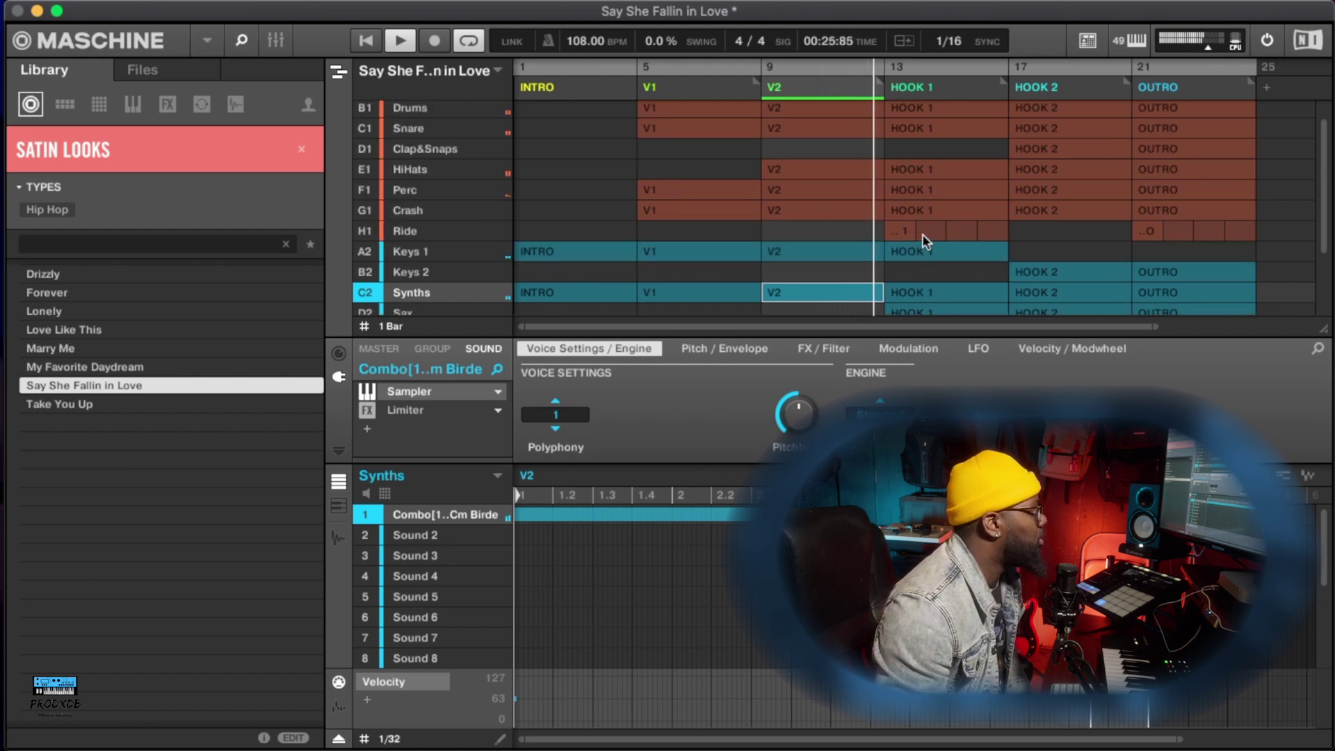
# View the Combo[108] Cm Birde sample waveform in the Sampling view, then return to the pattern editor
pyautogui.click(337, 537)
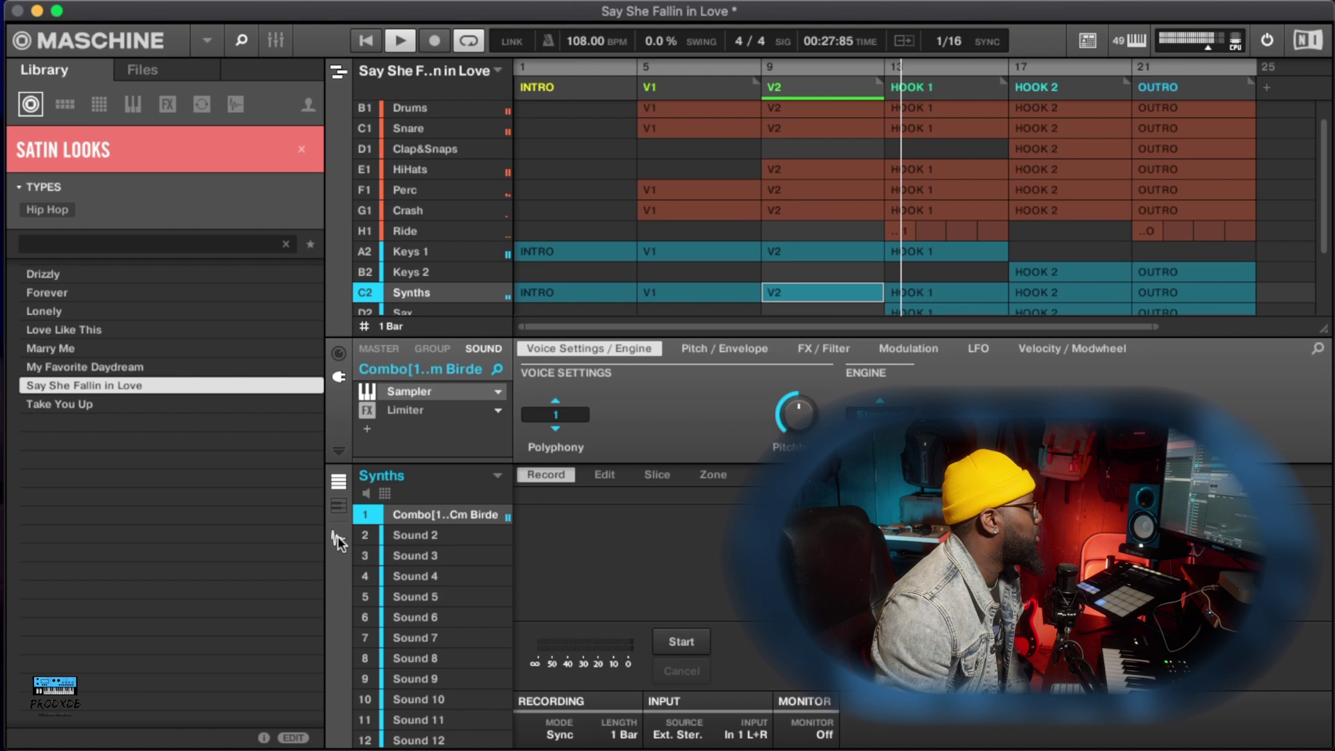
pyautogui.click(603, 475)
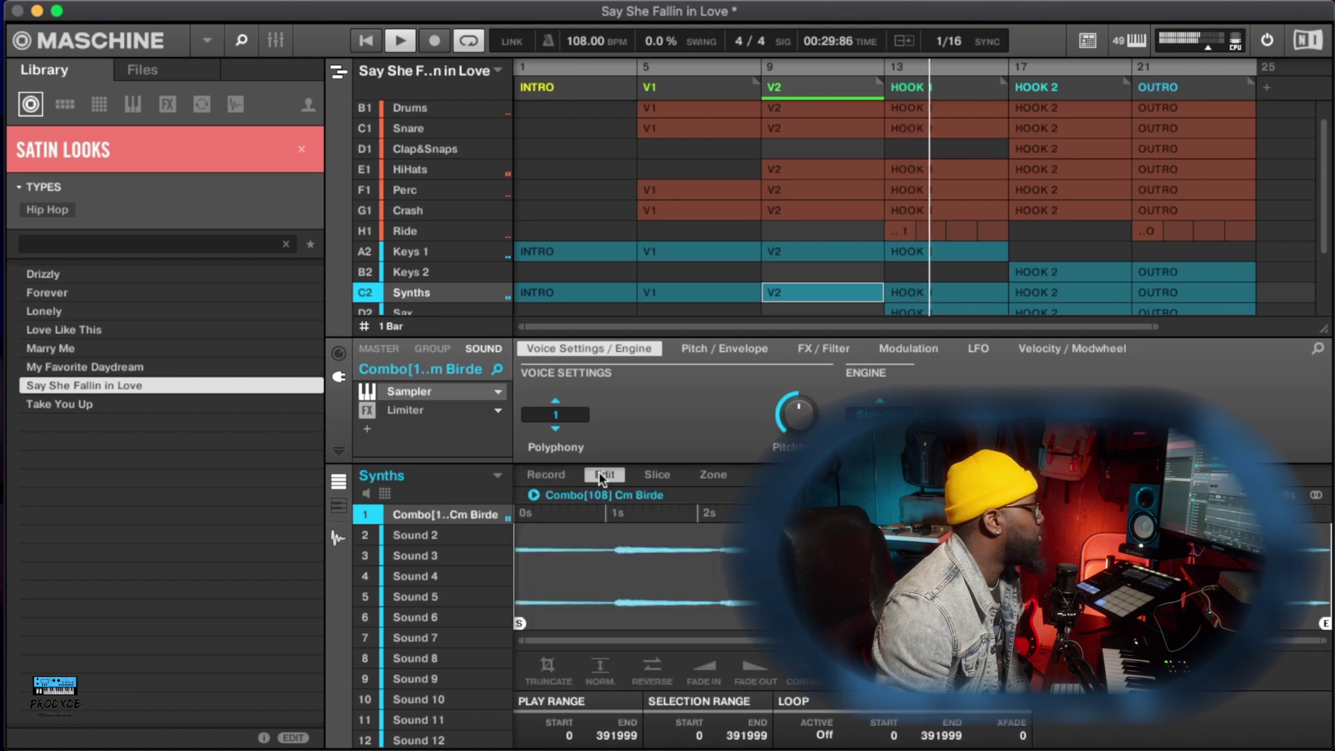
pyautogui.click(338, 539)
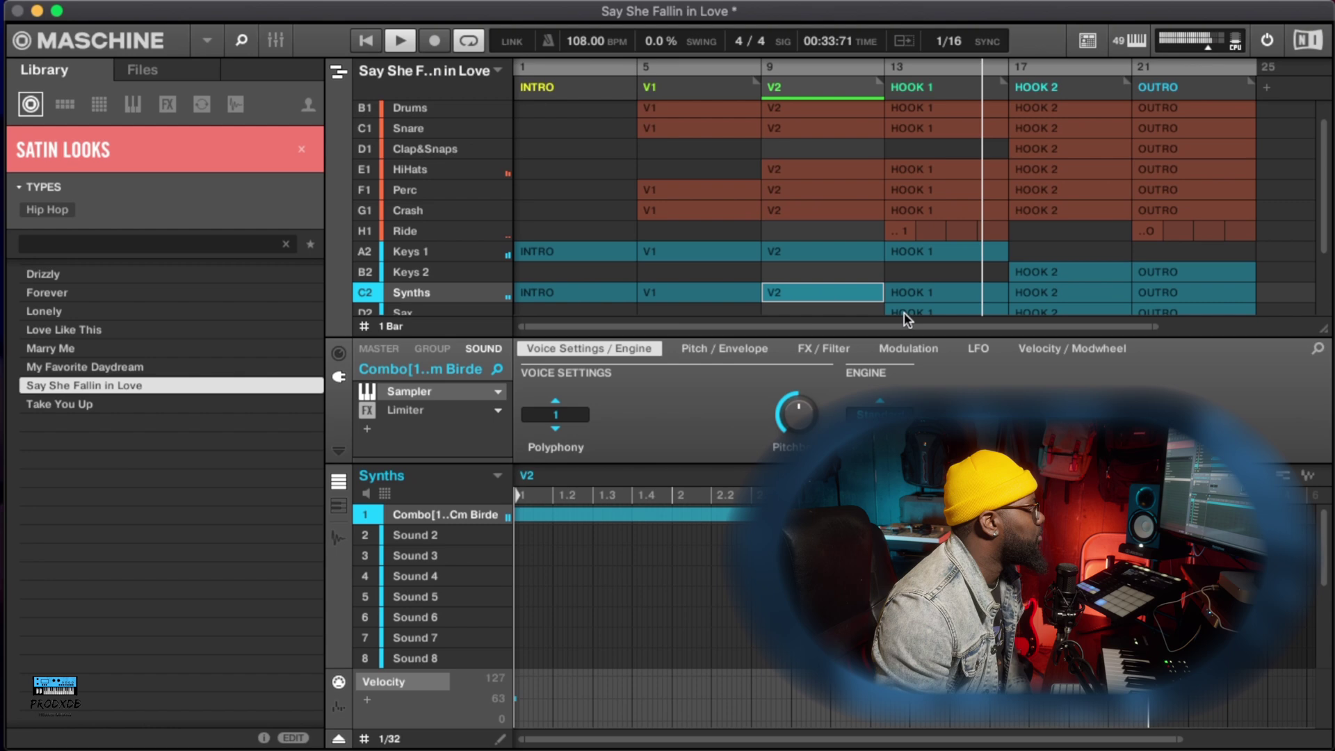
pyautogui.hscroll(2, 821, 173)
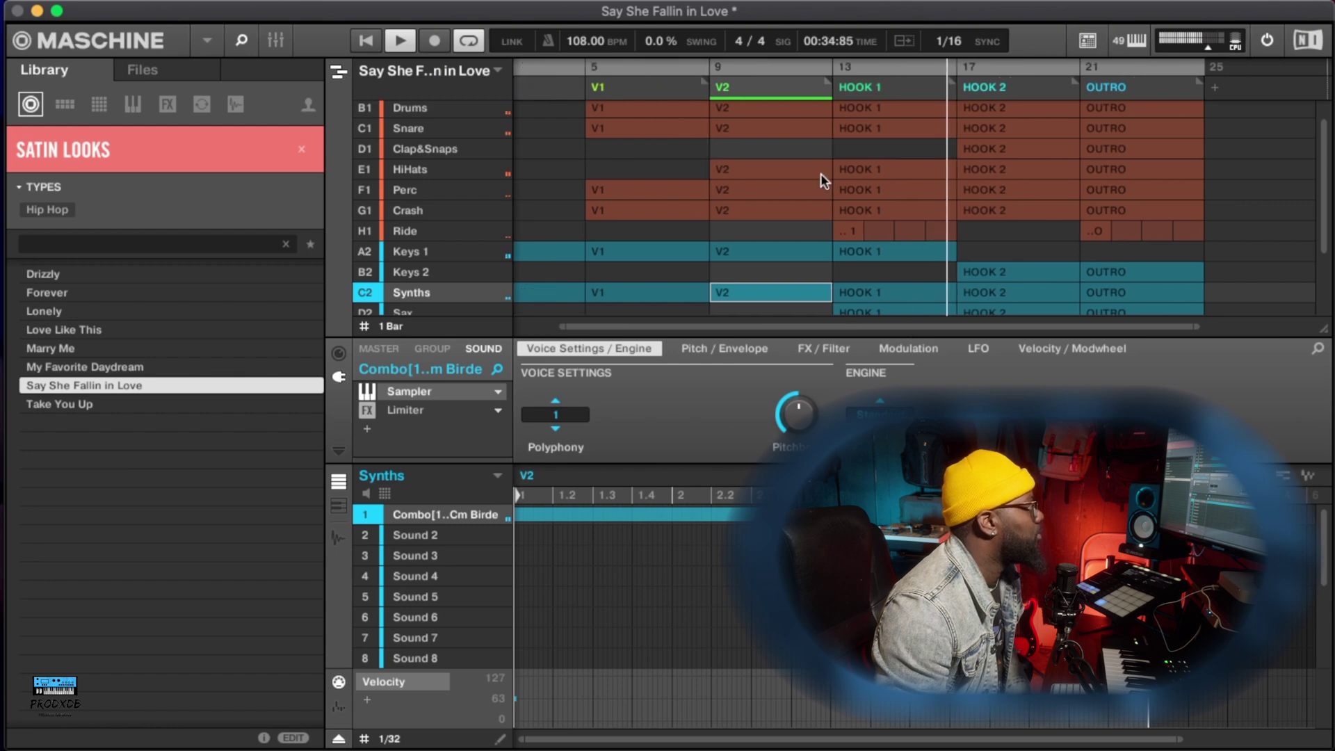
# Stop playback, browse the Satin Looks kits, and create a new empty project at 120 BPM
pyautogui.click(401, 41)
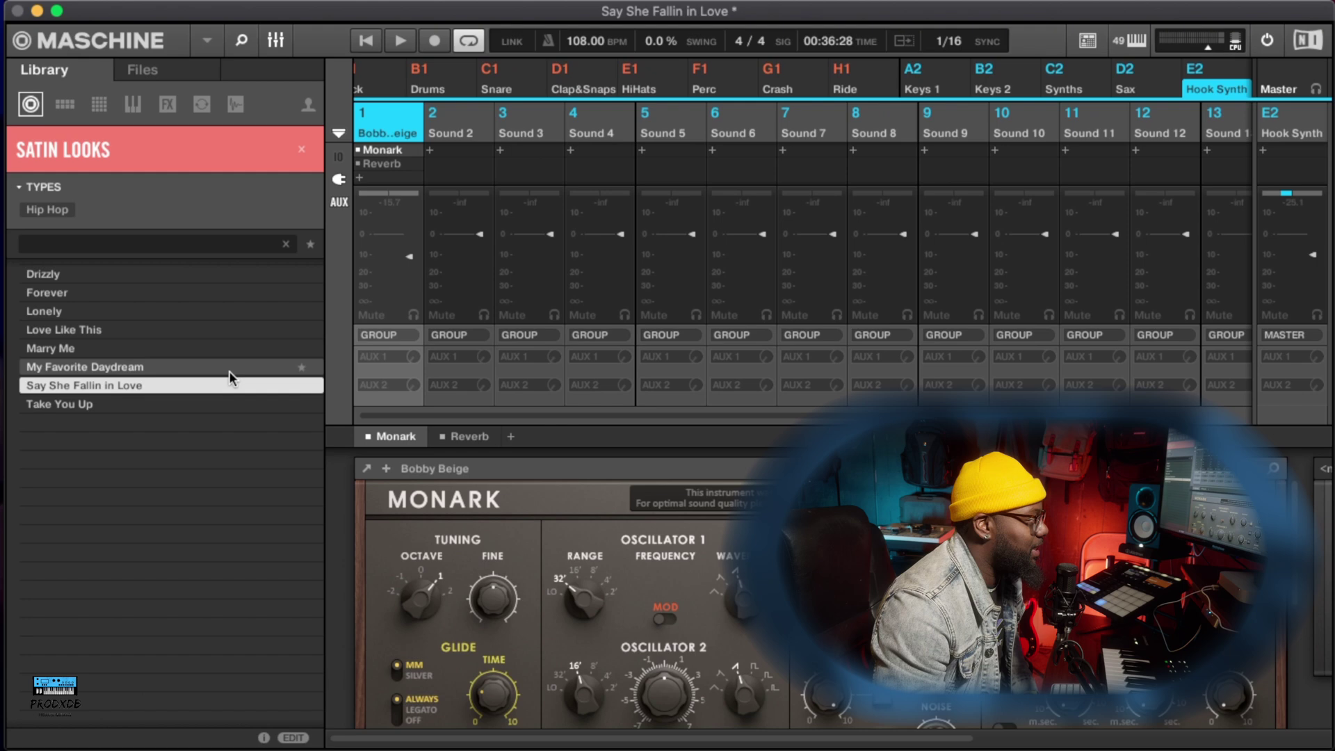
pyautogui.click(69, 106)
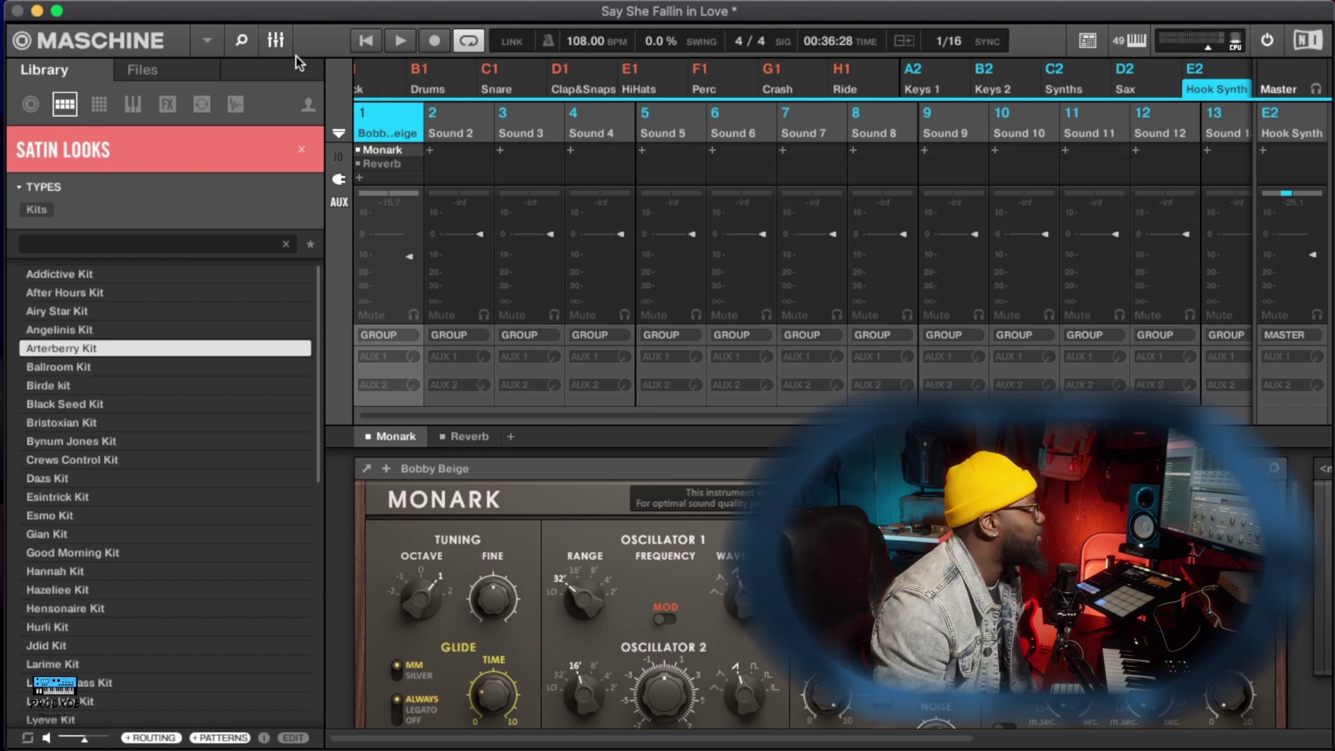
pyautogui.click(207, 40)
pyautogui.moveTo(299, 76)
pyautogui.press('super+n')
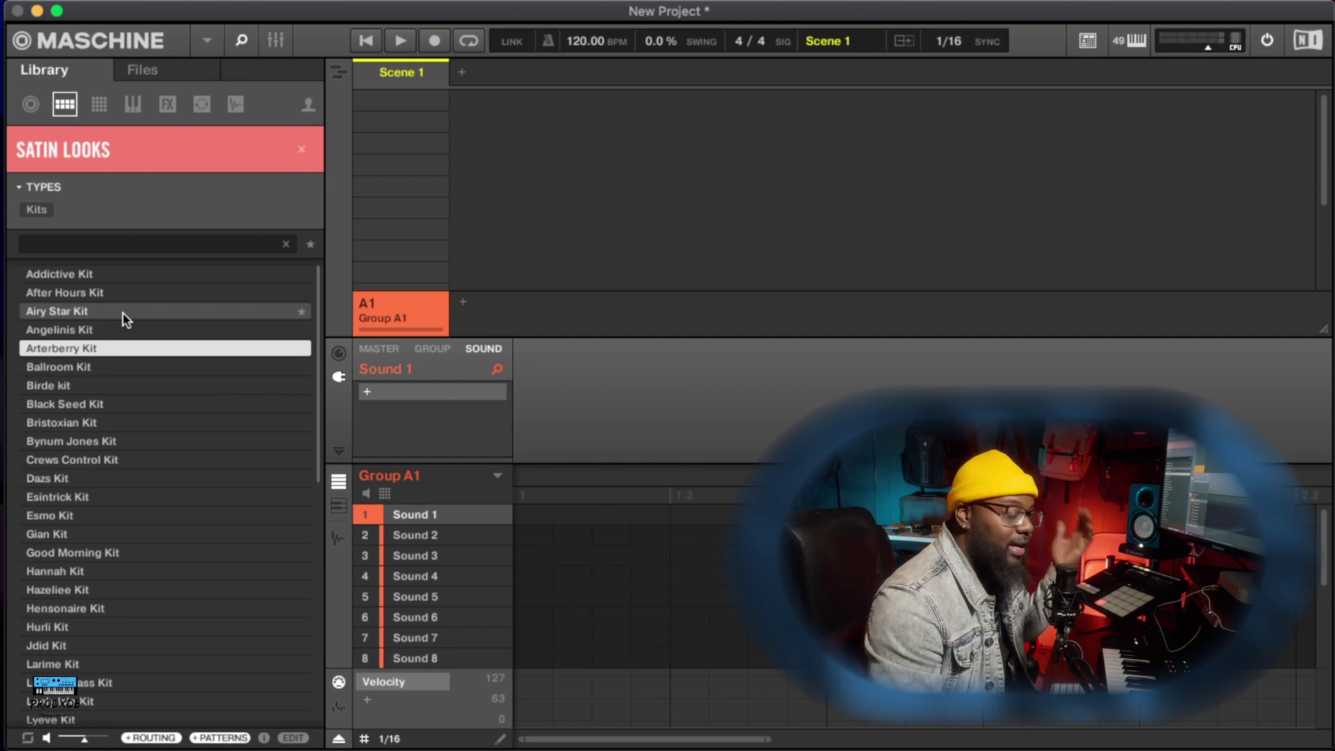
pyautogui.click(104, 373)
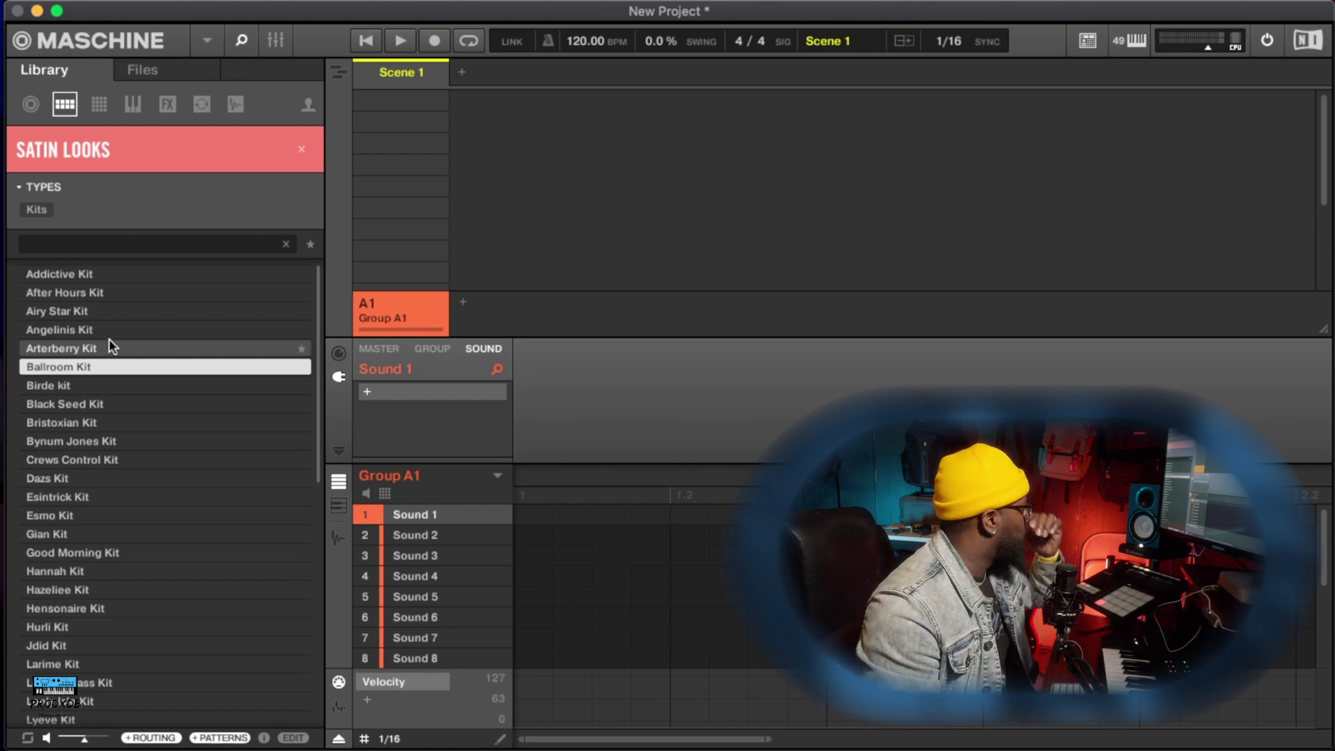
pyautogui.click(105, 404)
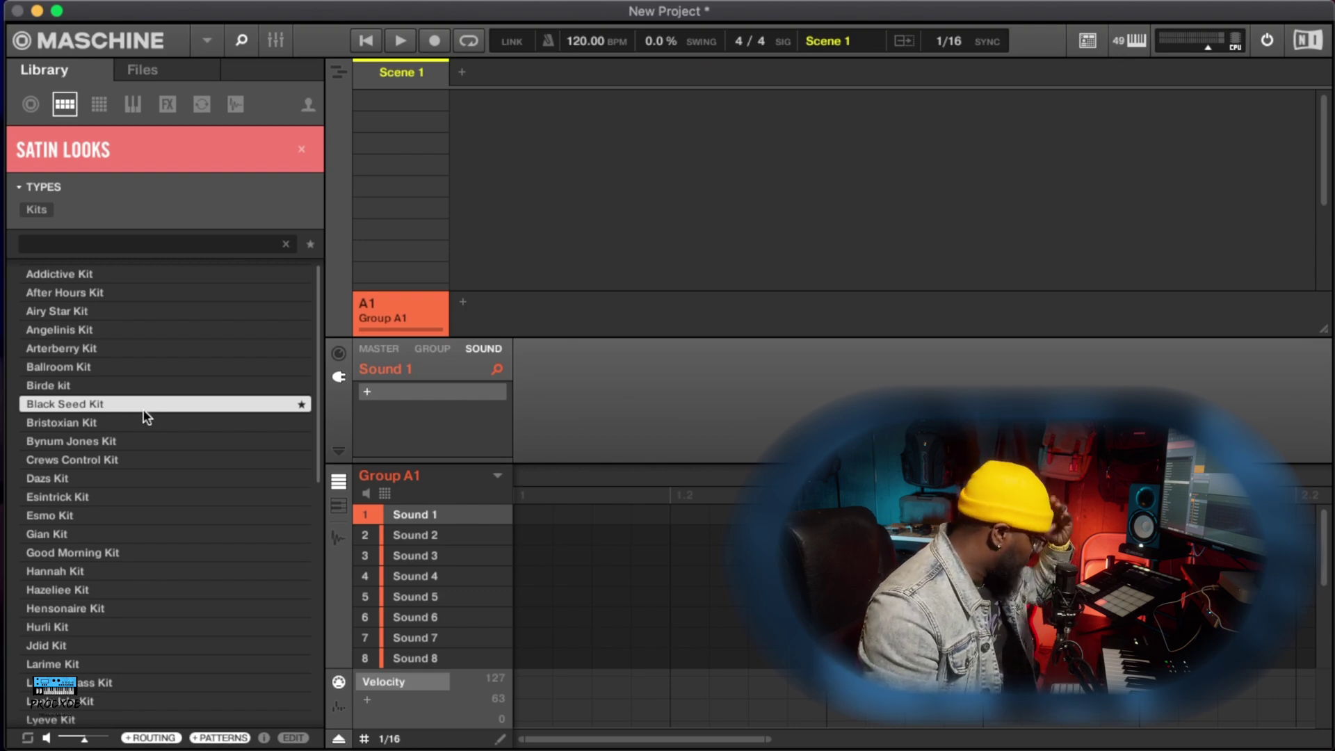
pyautogui.click(131, 460)
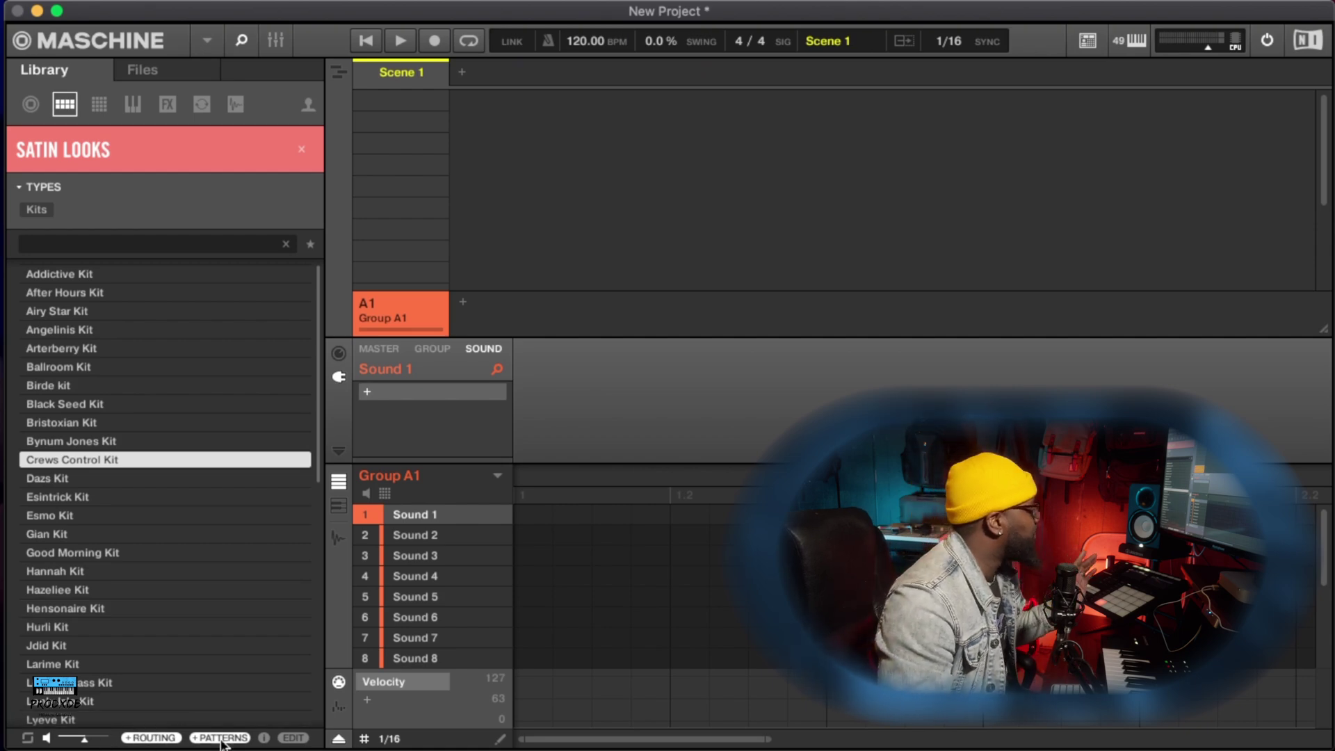
pyautogui.click(153, 738)
pyautogui.click(153, 738)
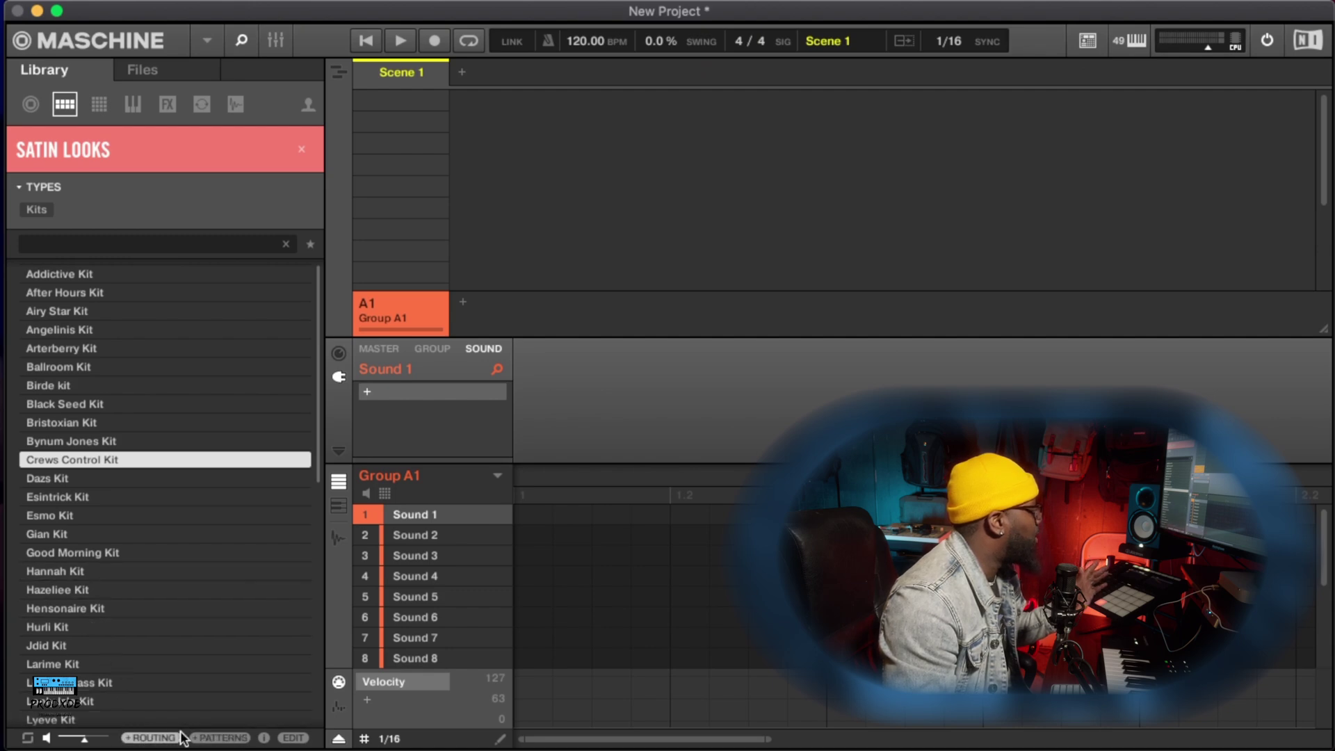
# Load the Crews Control Kit into Group A1 and enlarge the sound list to show sounds 9–14
pyautogui.doubleClick(99, 460)
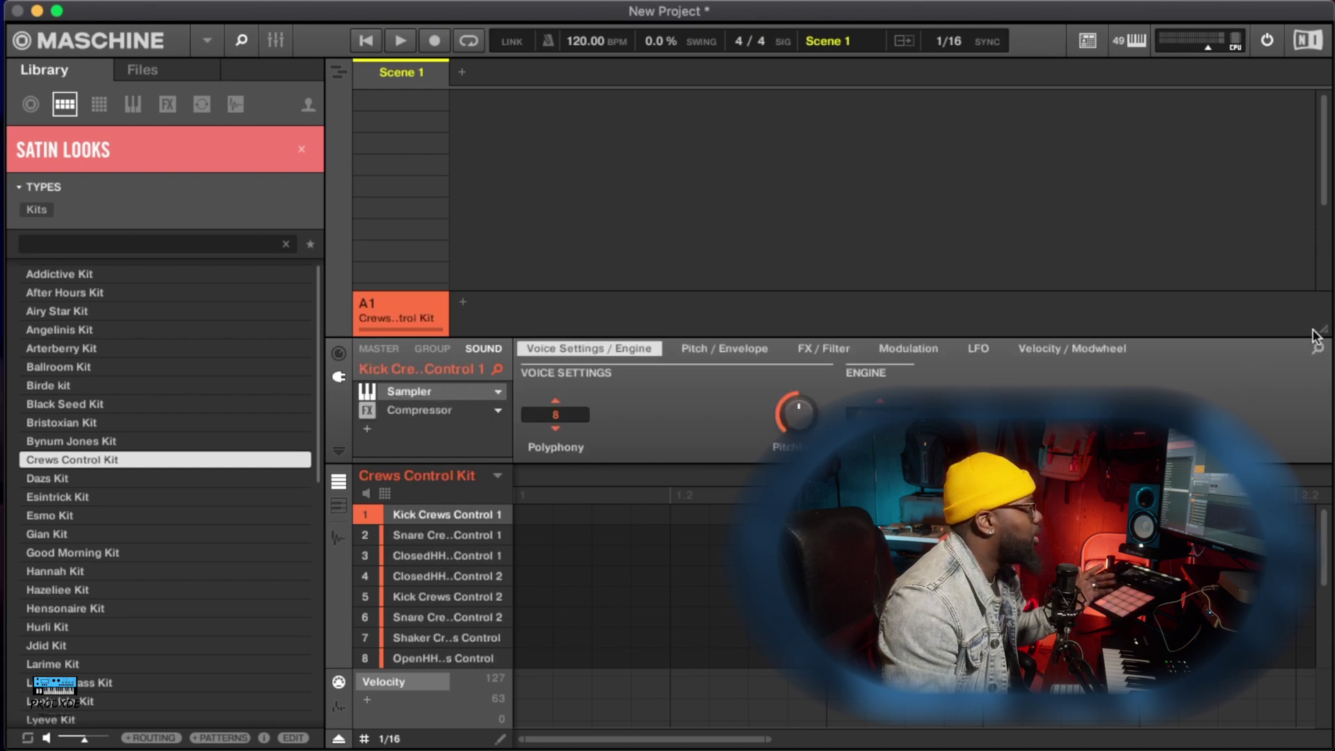
pyautogui.moveTo(1314, 337); pyautogui.dragTo(1310, 165)
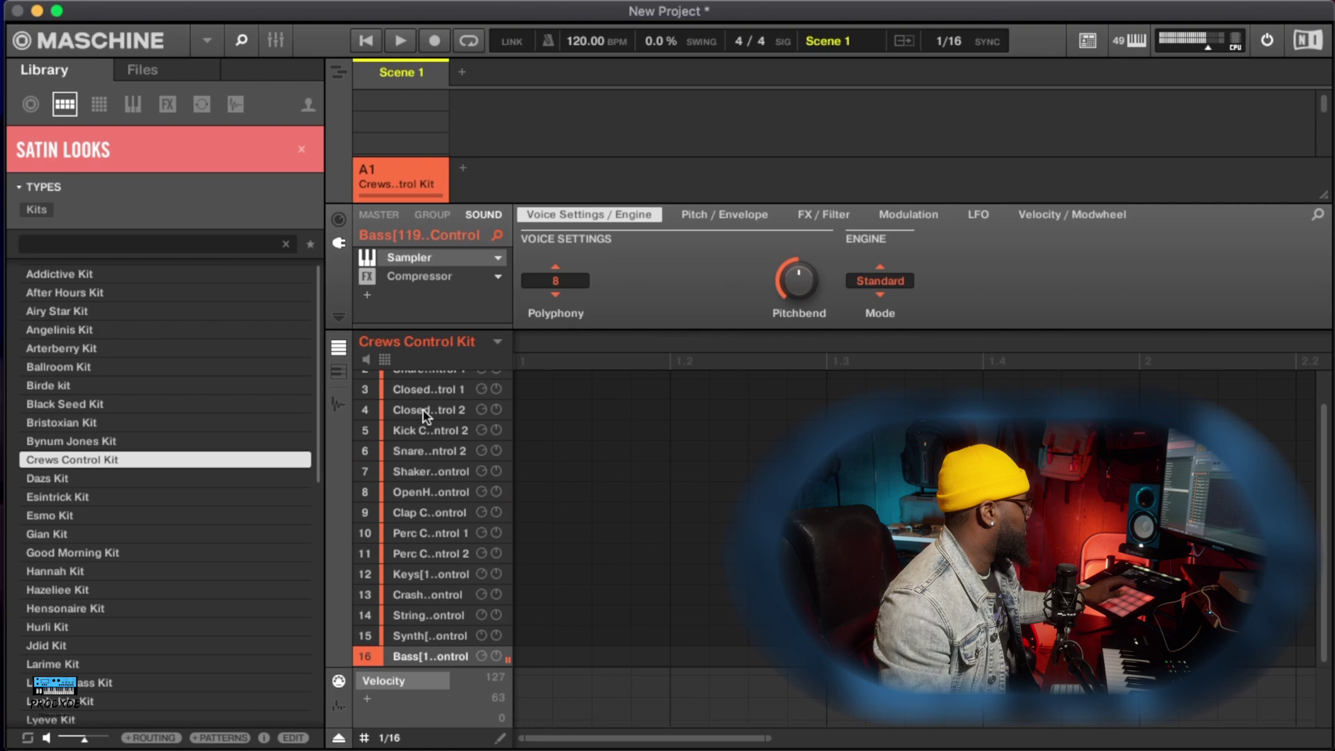
pyautogui.scroll(1, 432, 488)
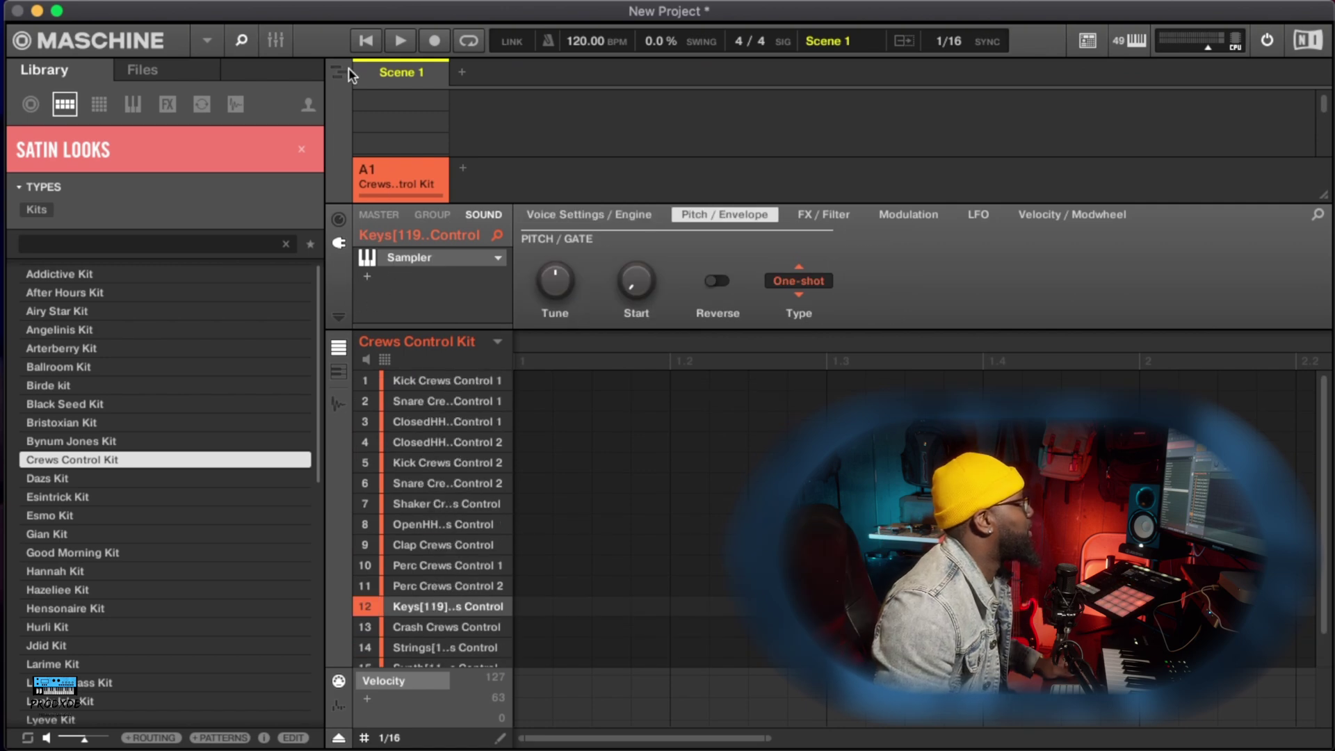
# Show the group's Perform FX, Grain Stretch, Grain Delay and Limiter chain in the mixer, and enable +PATTERNS
pyautogui.click(276, 40)
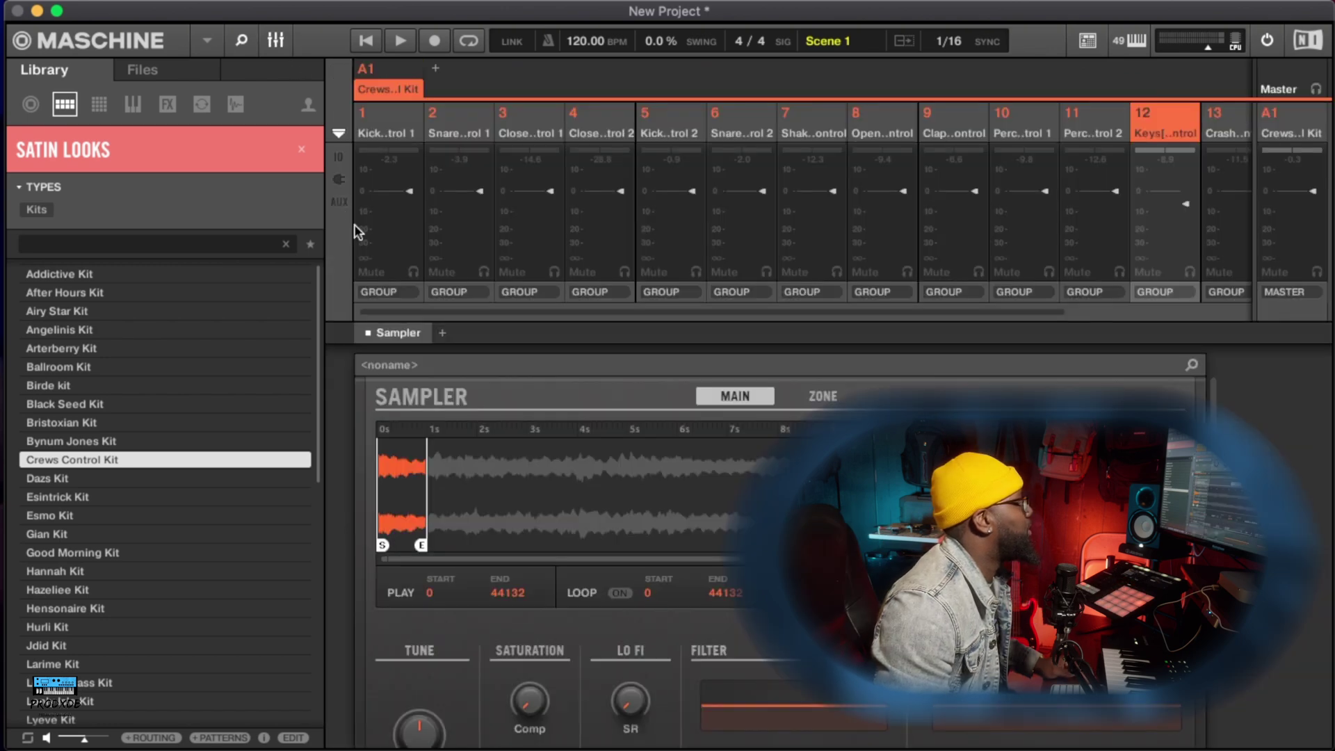
pyautogui.click(339, 180)
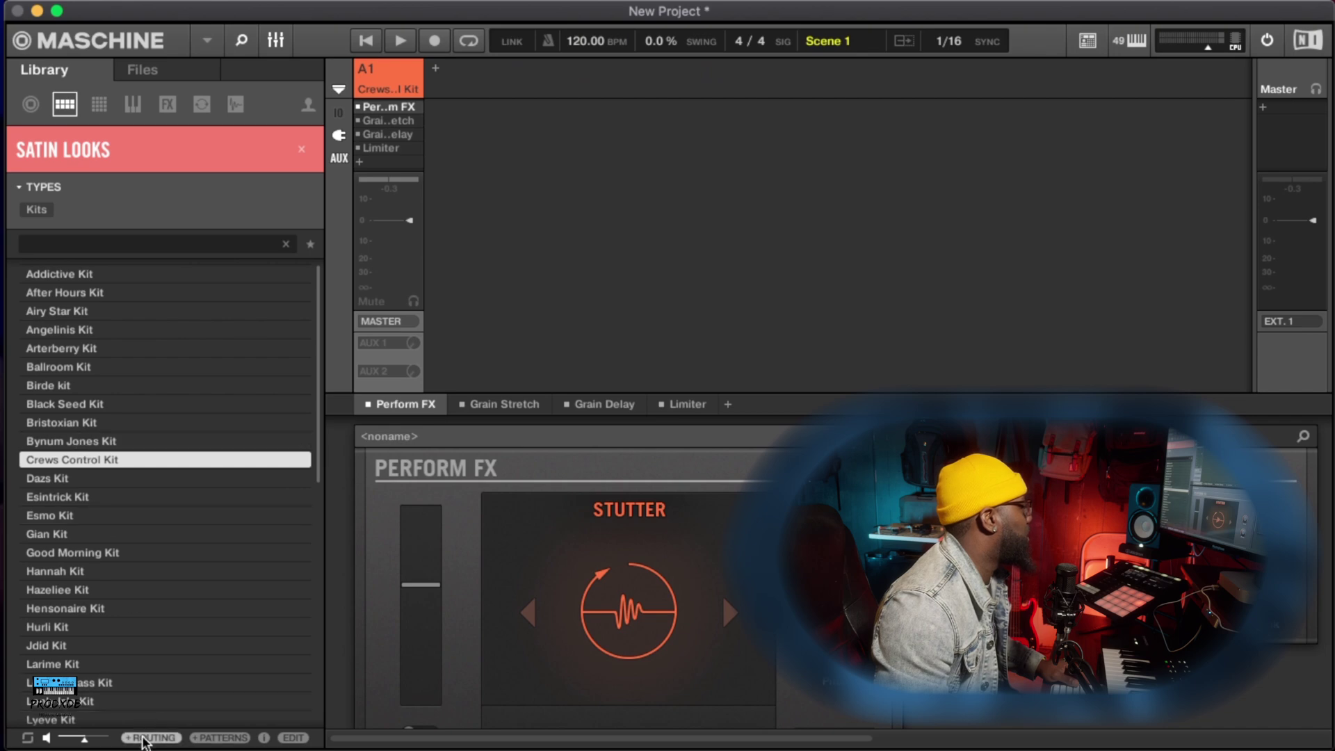
pyautogui.click(220, 738)
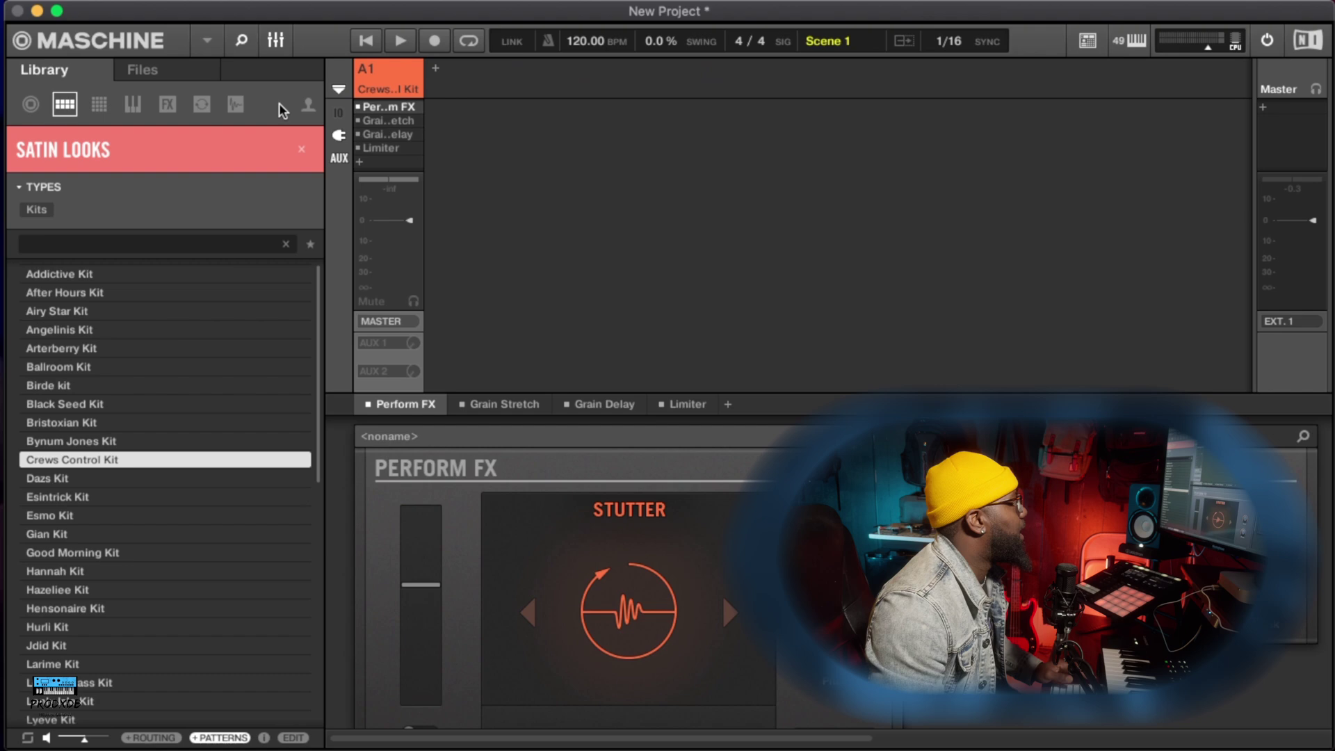
# Close the mixer, enlarge the arranger to reveal pattern 4-119 Bpm, and start playback
pyautogui.click(277, 41)
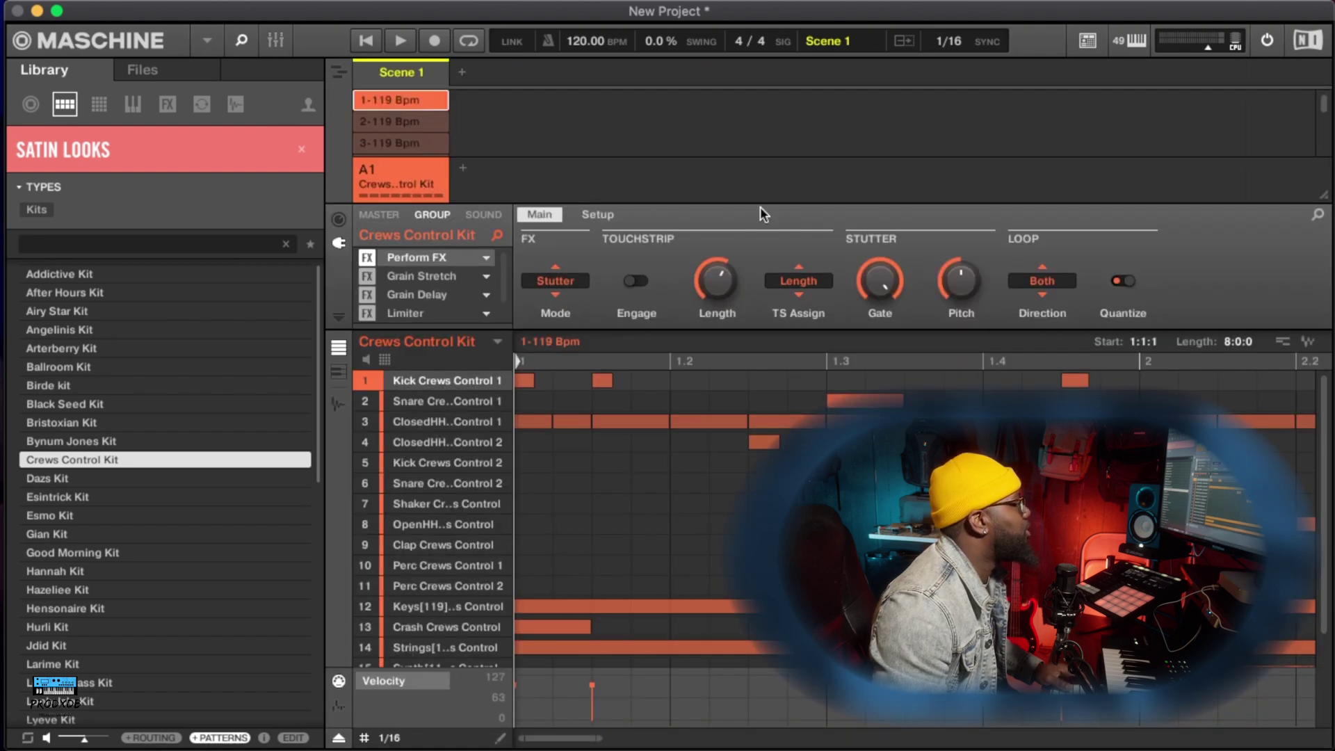
pyautogui.moveTo(1314, 198); pyautogui.dragTo(1314, 271)
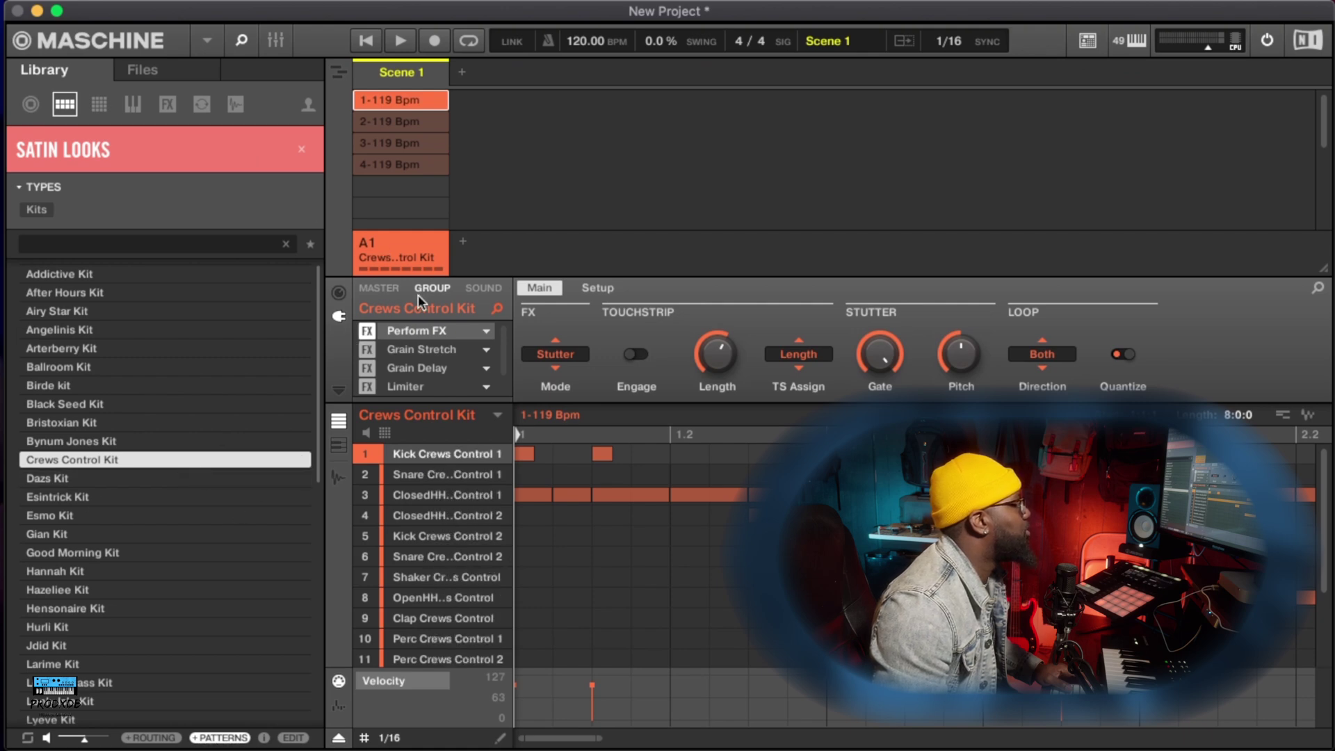
pyautogui.click(486, 288)
pyautogui.click(400, 41)
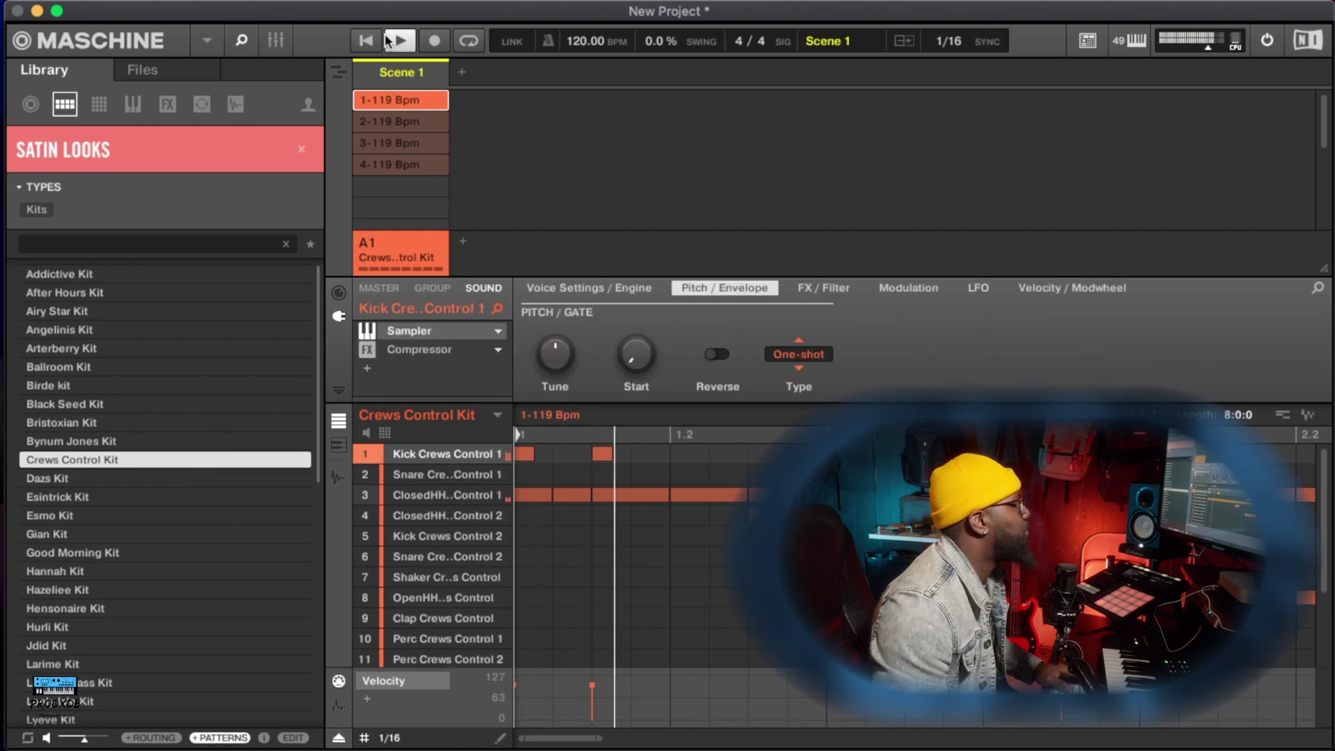
pyautogui.click(443, 288)
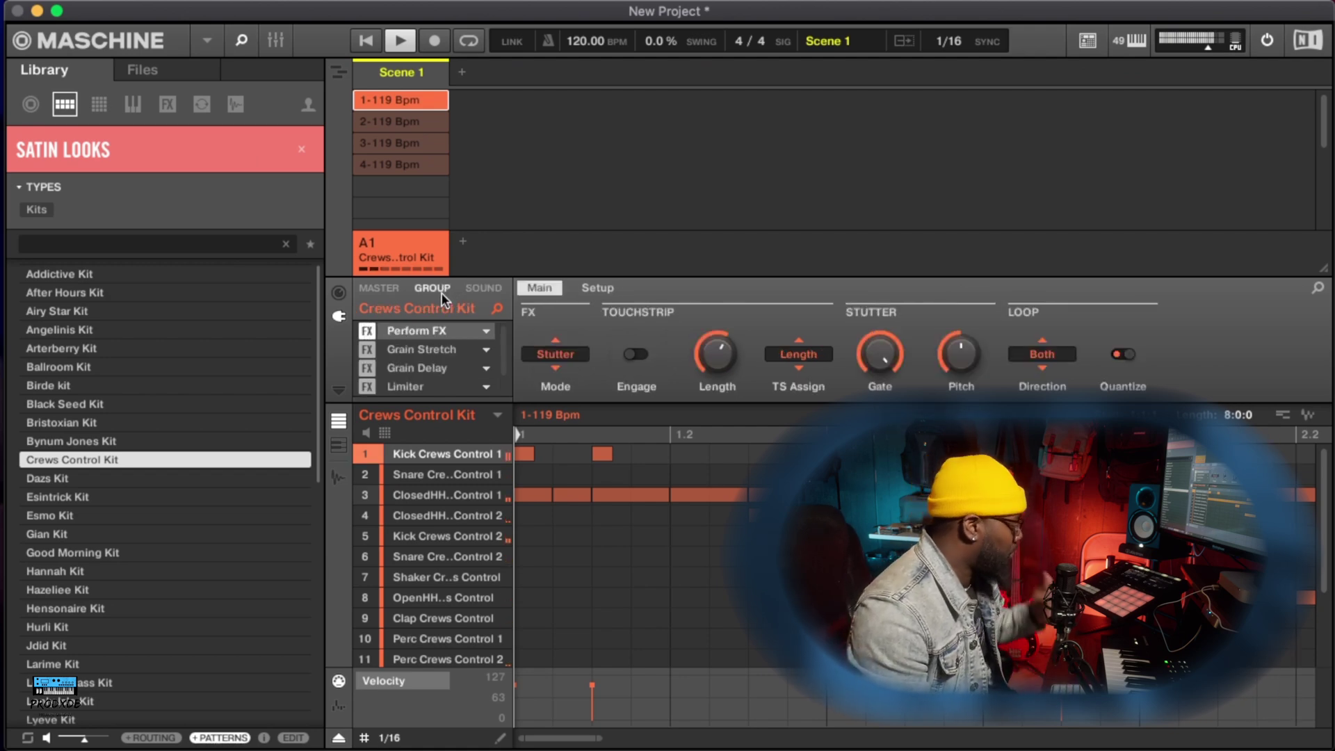
# Audition patterns 2-119 Bpm and 3-119 Bpm and select the kit's Keys sound
pyautogui.click(413, 122)
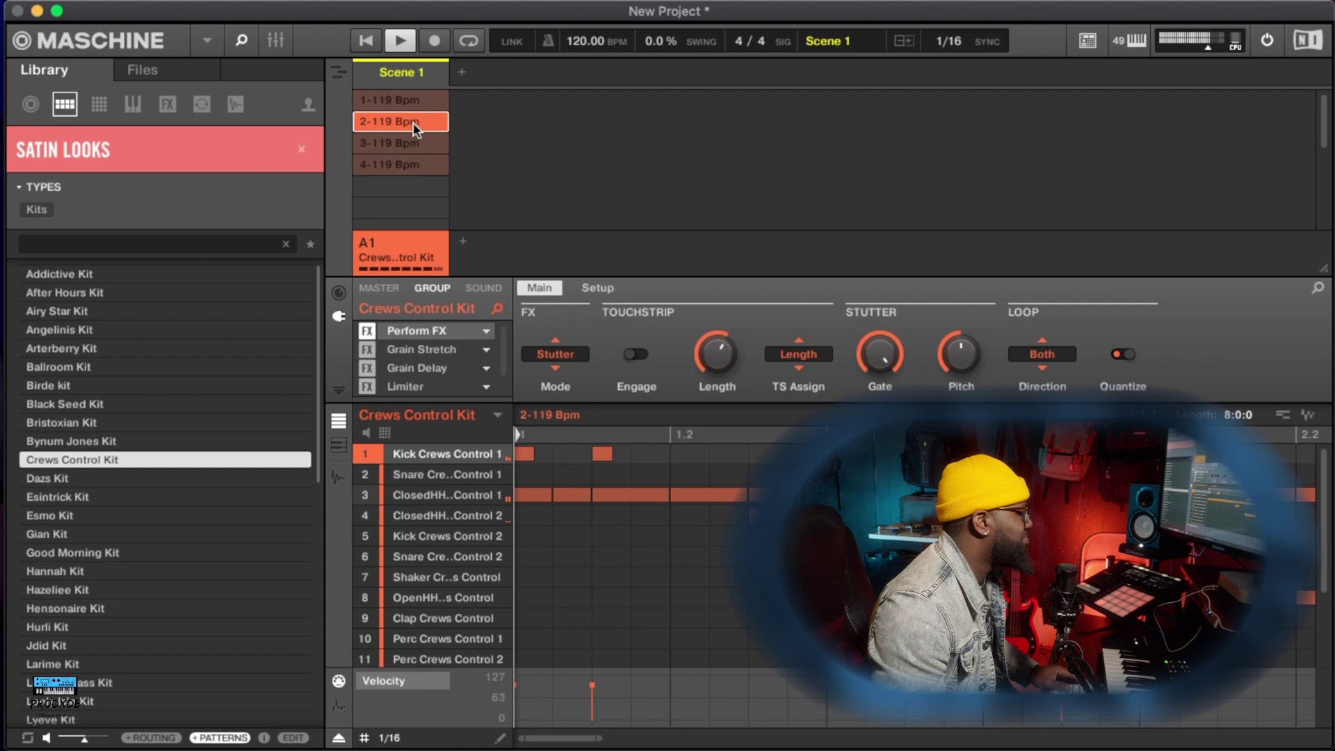
pyautogui.click(408, 142)
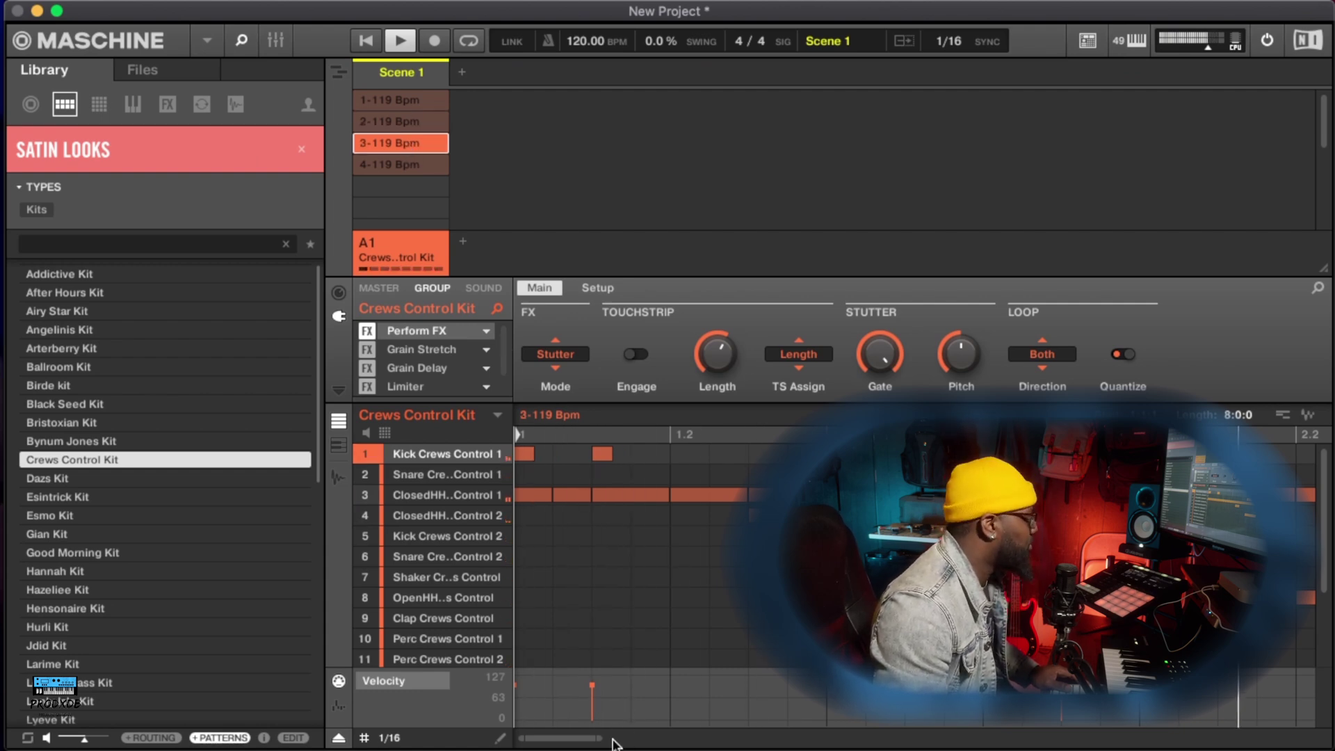
pyautogui.moveTo(598, 737); pyautogui.dragTo(776, 737)
pyautogui.scroll(-3, 595, 582)
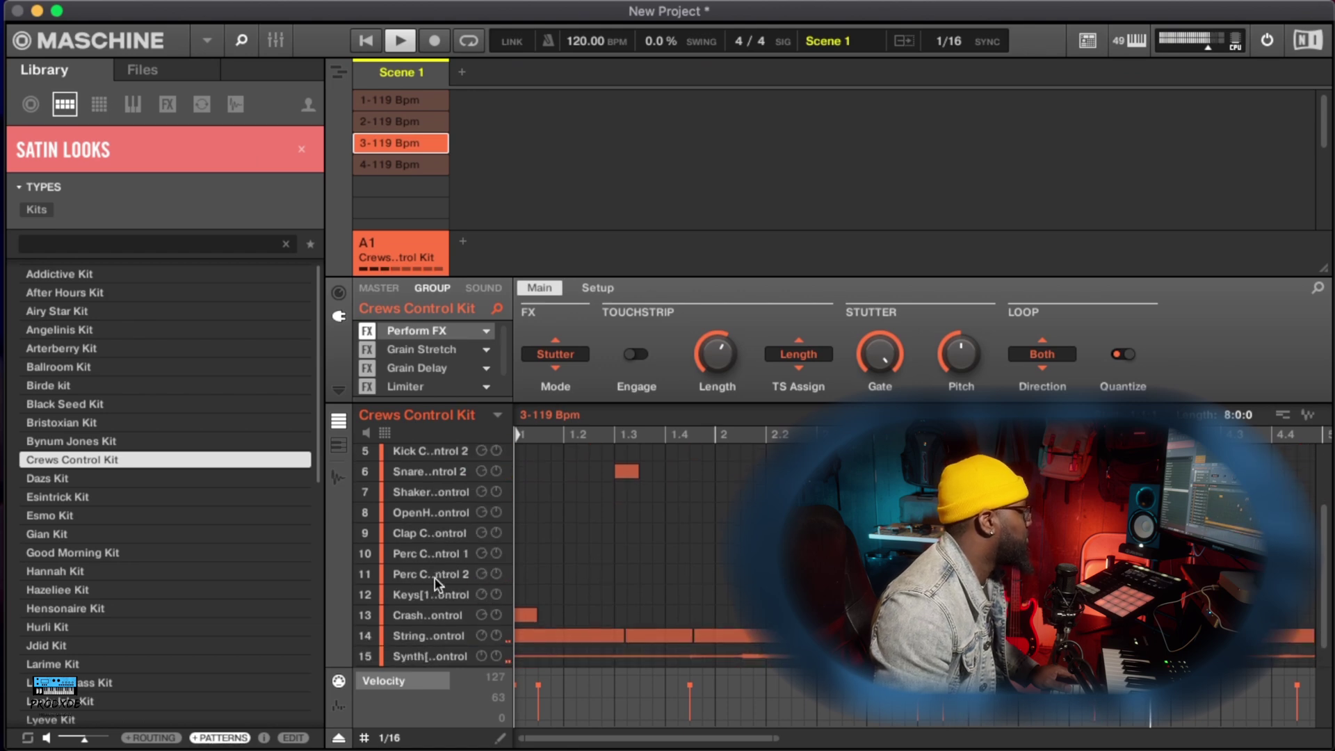
pyautogui.click(437, 595)
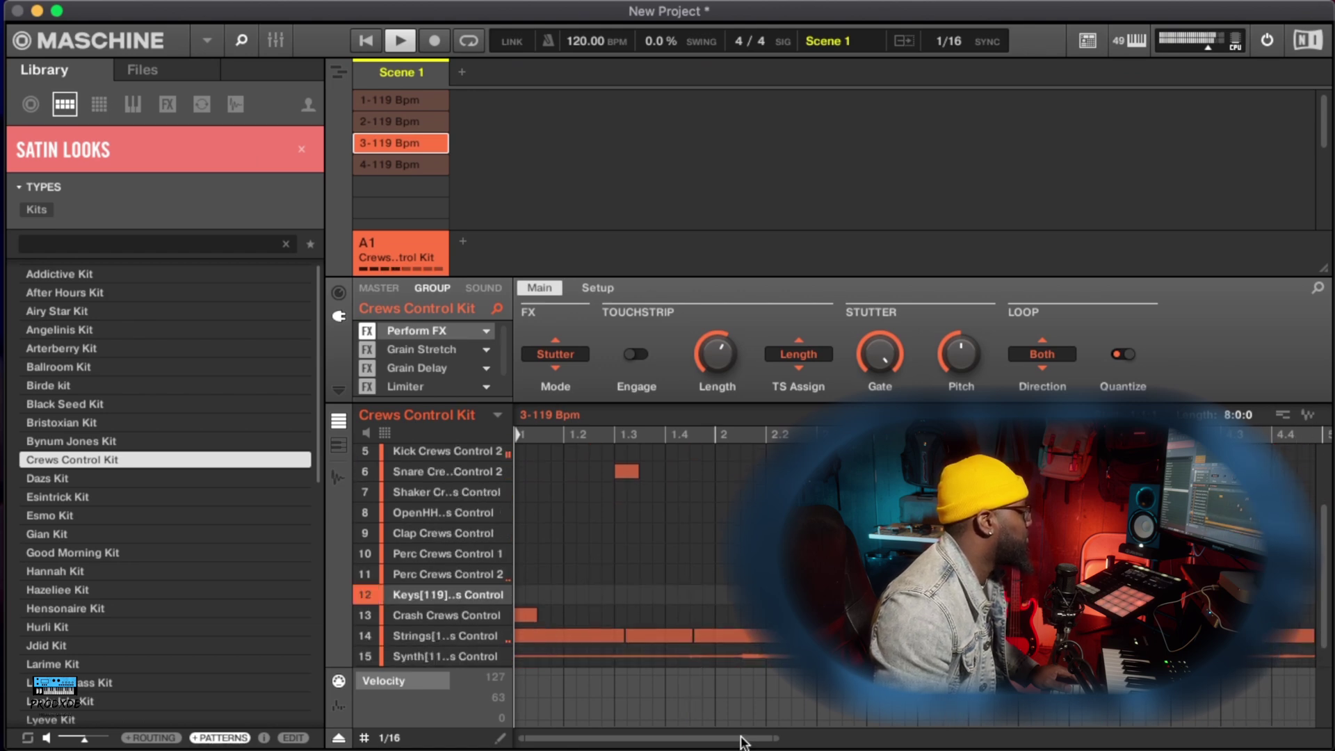
pyautogui.moveTo(451, 645)
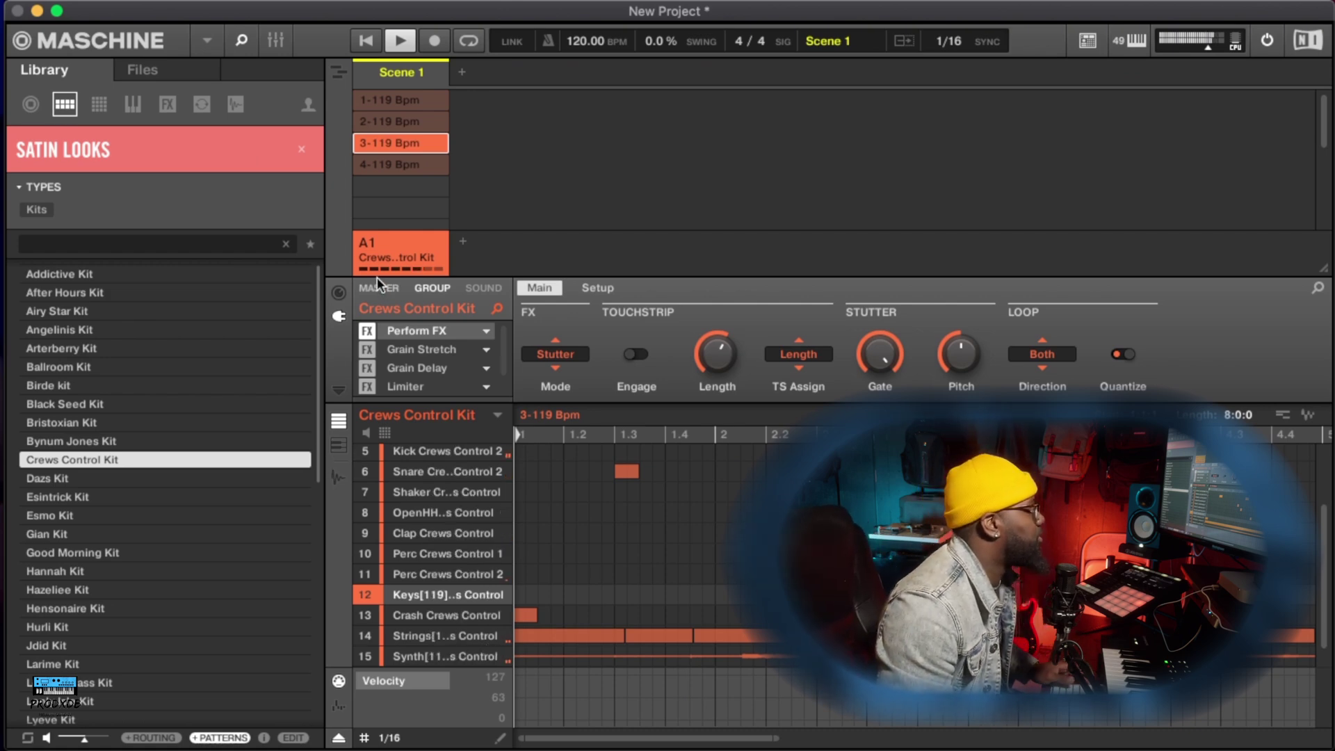
# Audition pattern 4-119 Bpm, return to 2-119 Bpm with the Keys sound selected, and stop playback
pyautogui.click(402, 167)
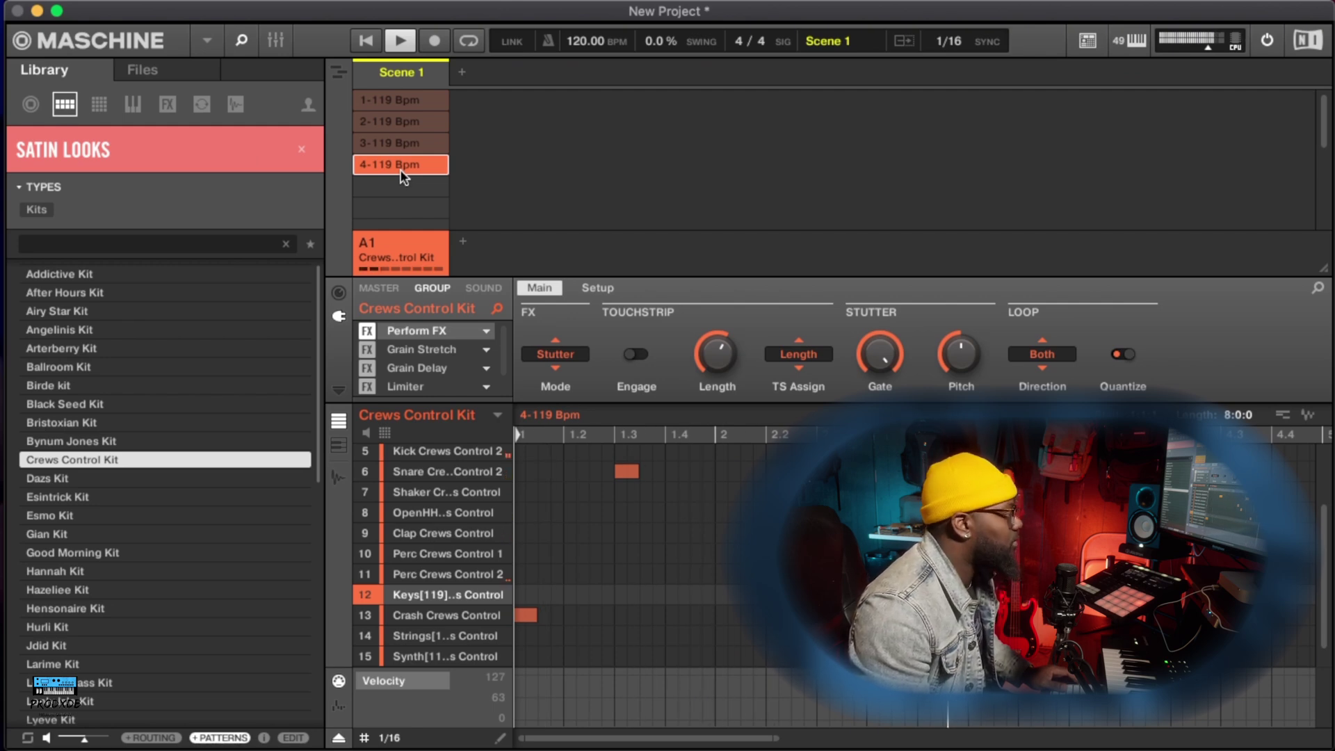
pyautogui.click(398, 120)
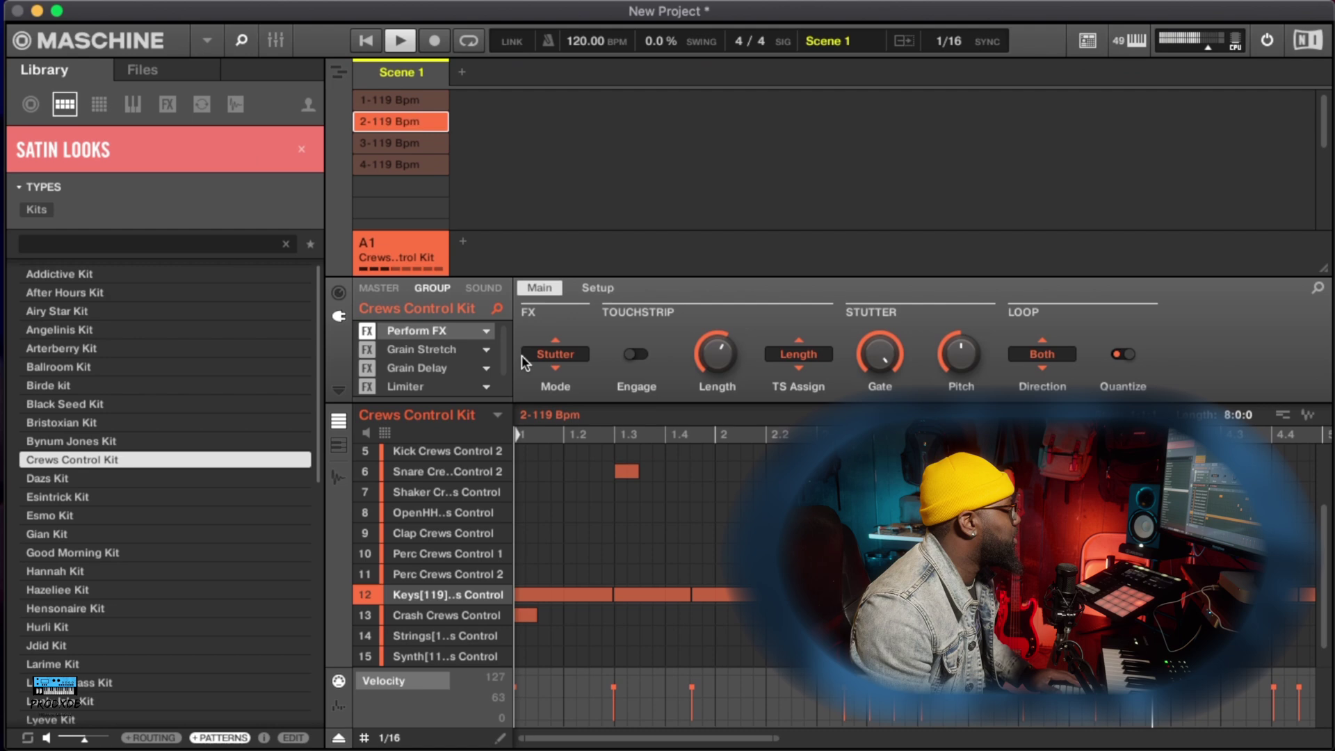
pyautogui.click(435, 593)
pyautogui.press('space')
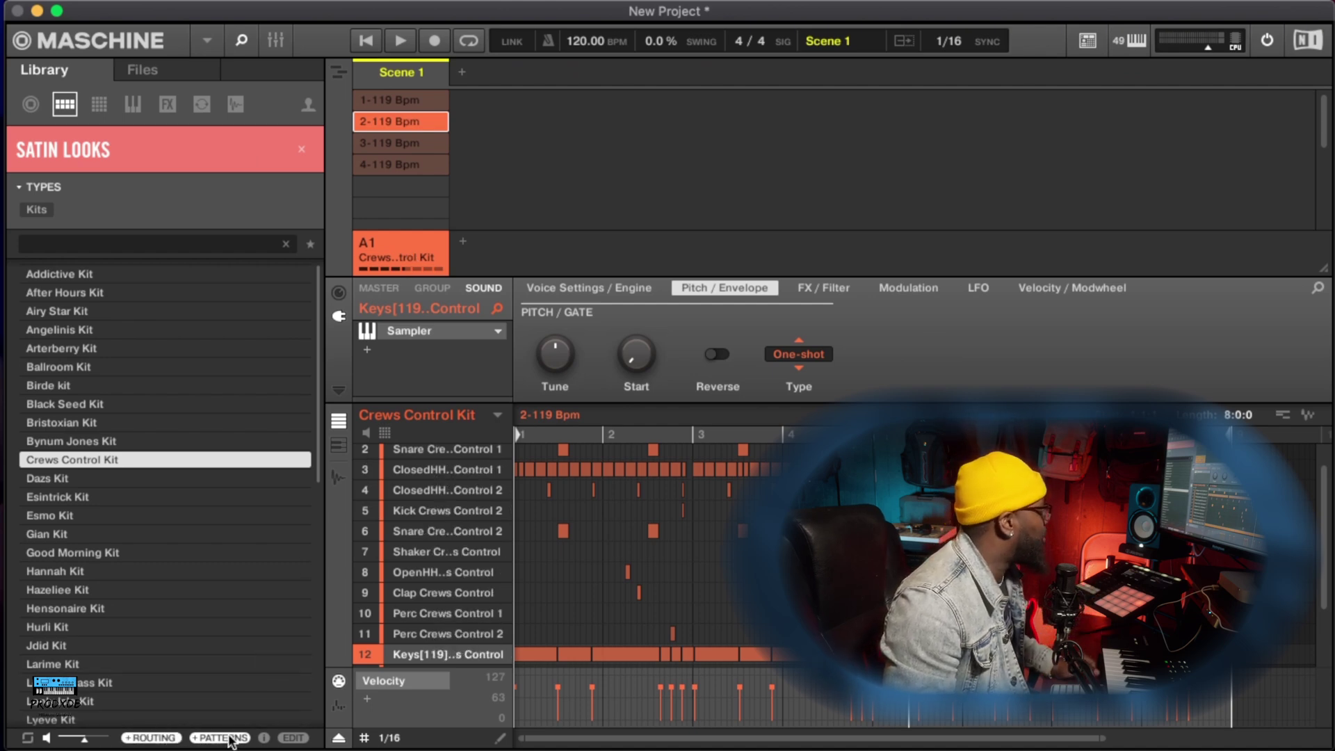
# Reload the Crews Control Kit into the current group
pyautogui.doubleClick(195, 460)
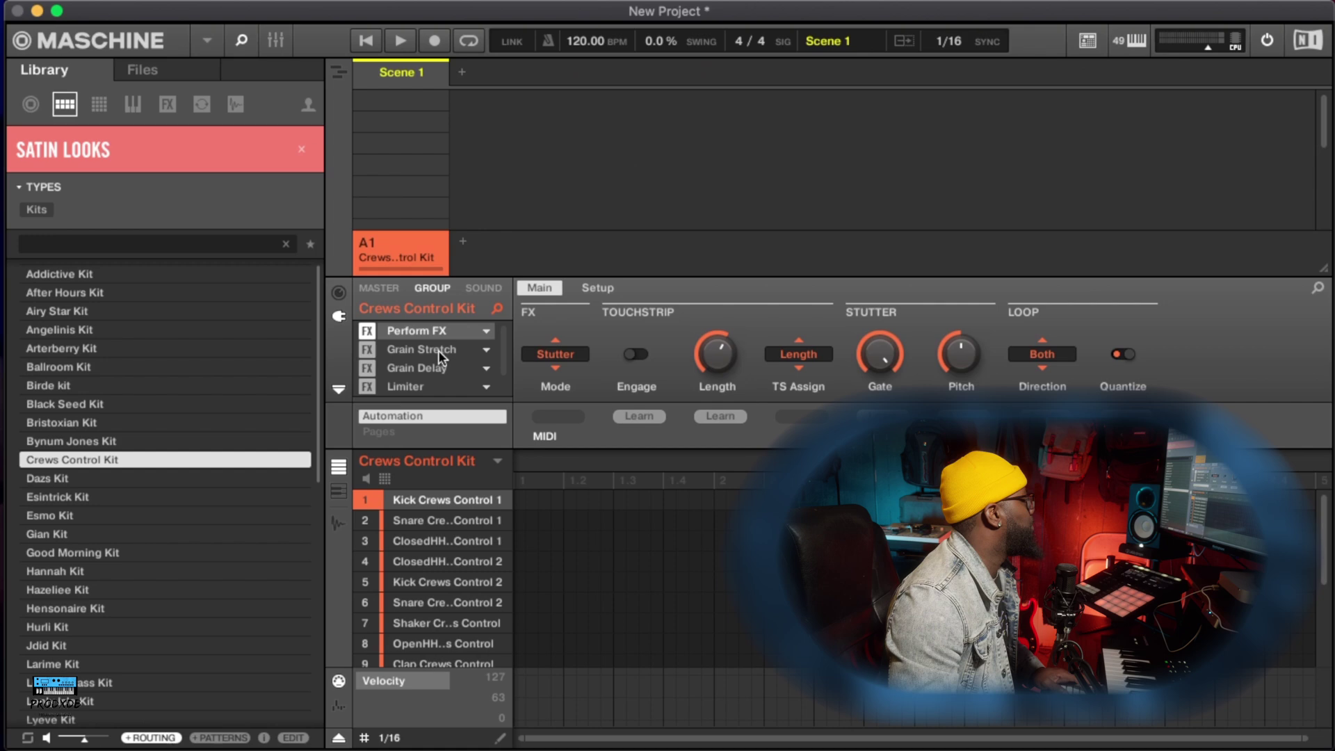
pyautogui.scroll(-1, 432, 377)
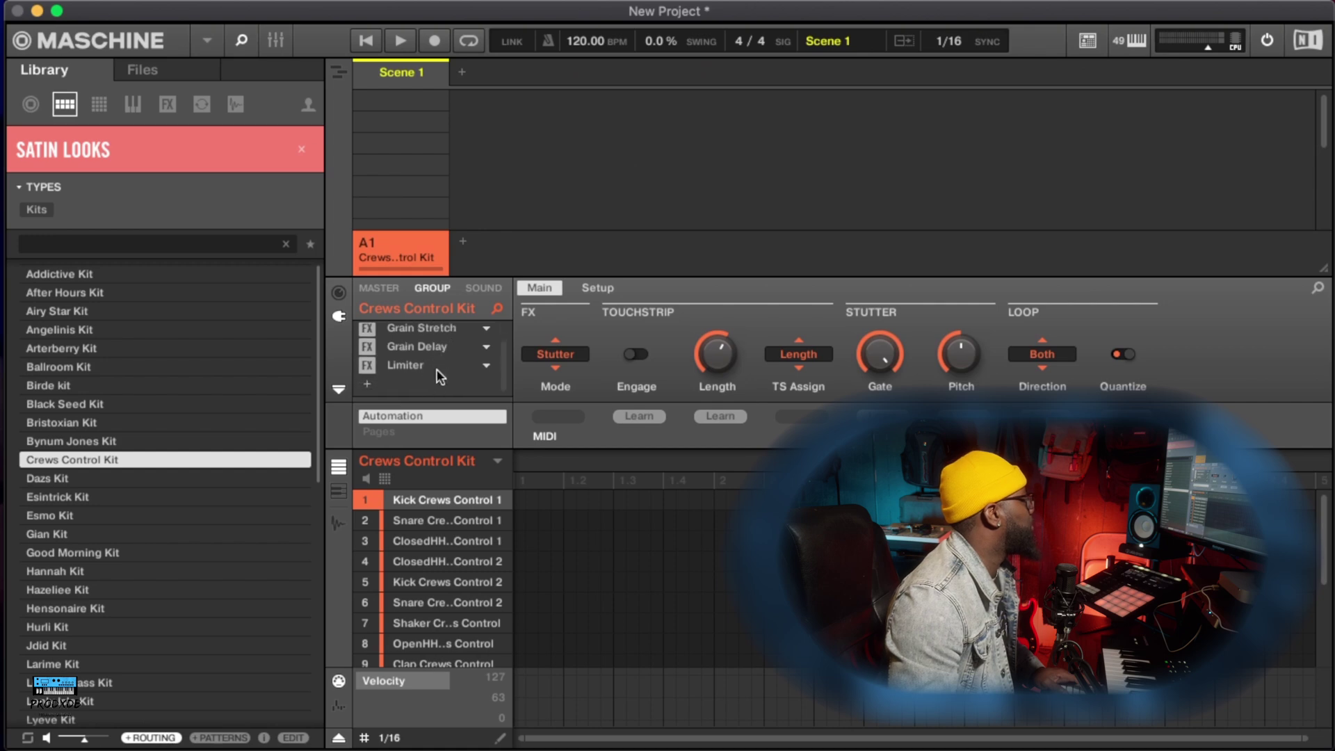
pyautogui.scroll(1, 439, 377)
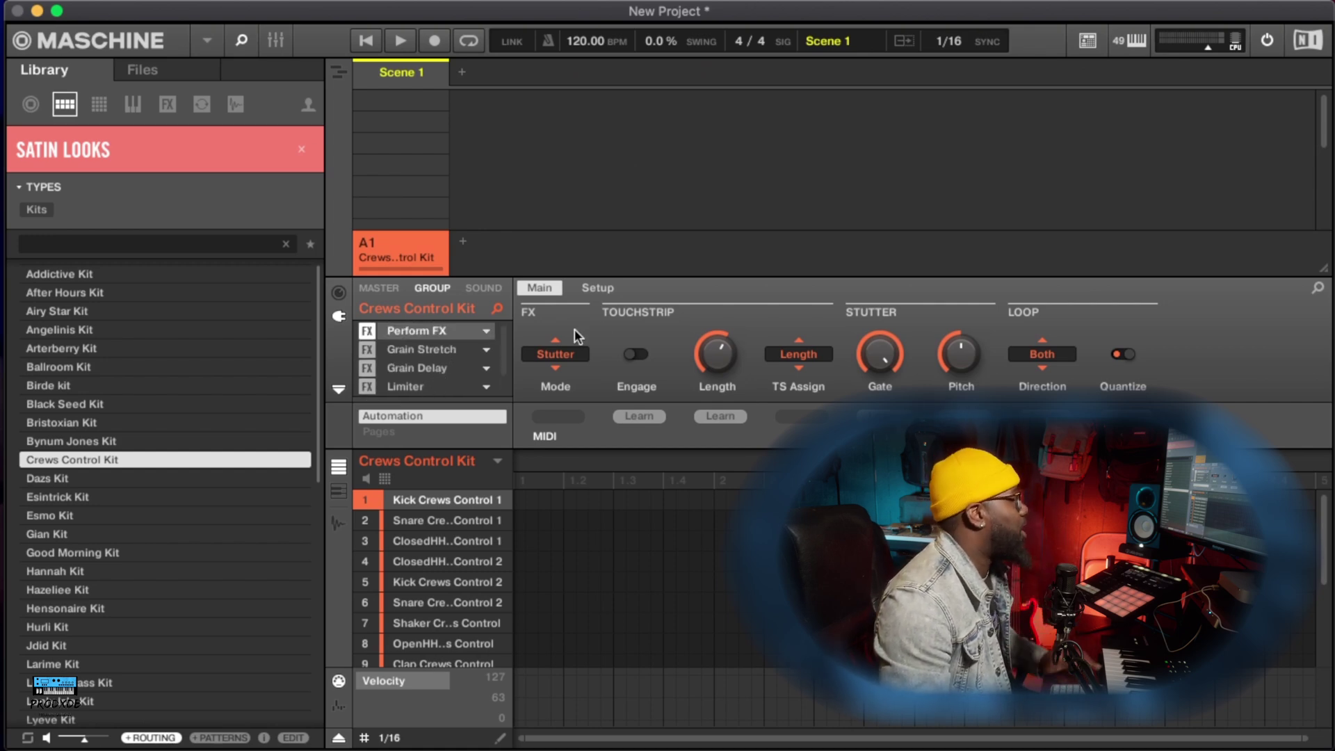
# Add Group B1 with Bass Synth Terrain in its first sound, then browse the Loops
pyautogui.click(596, 285)
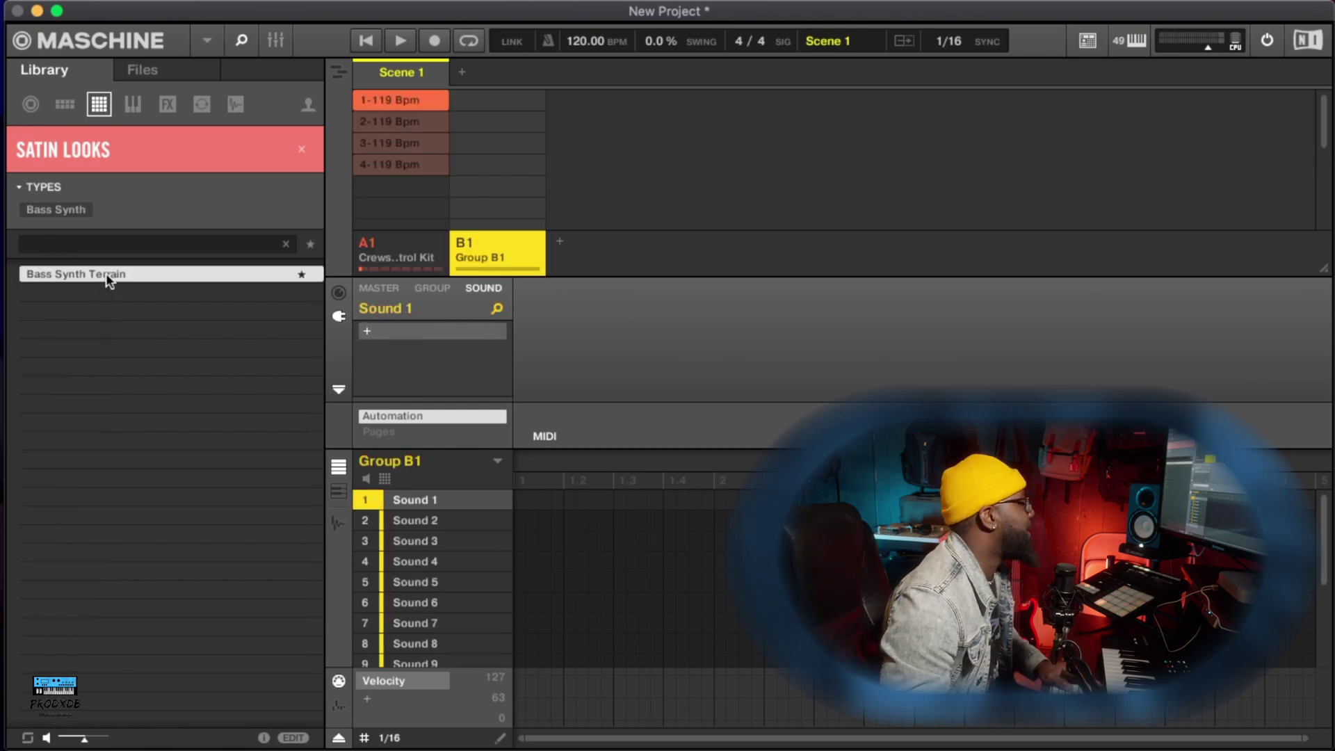
pyautogui.click(107, 269)
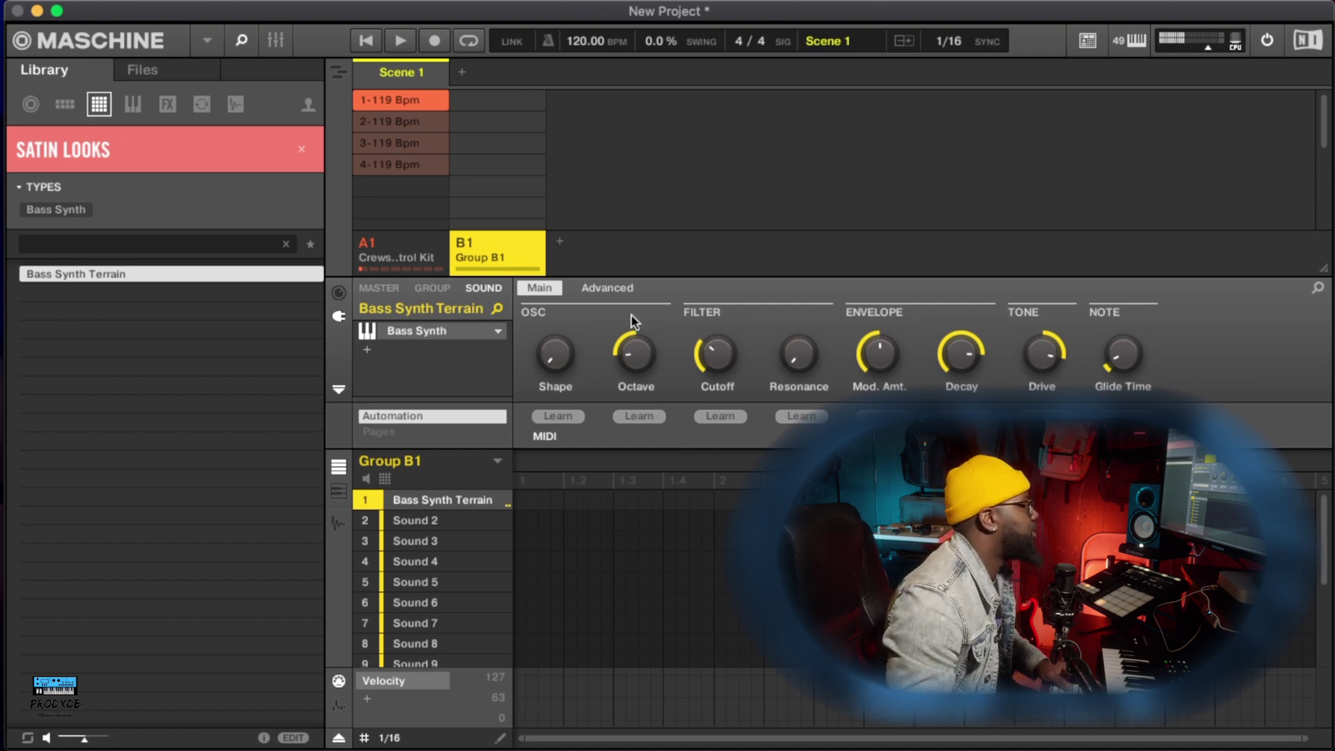
pyautogui.click(202, 104)
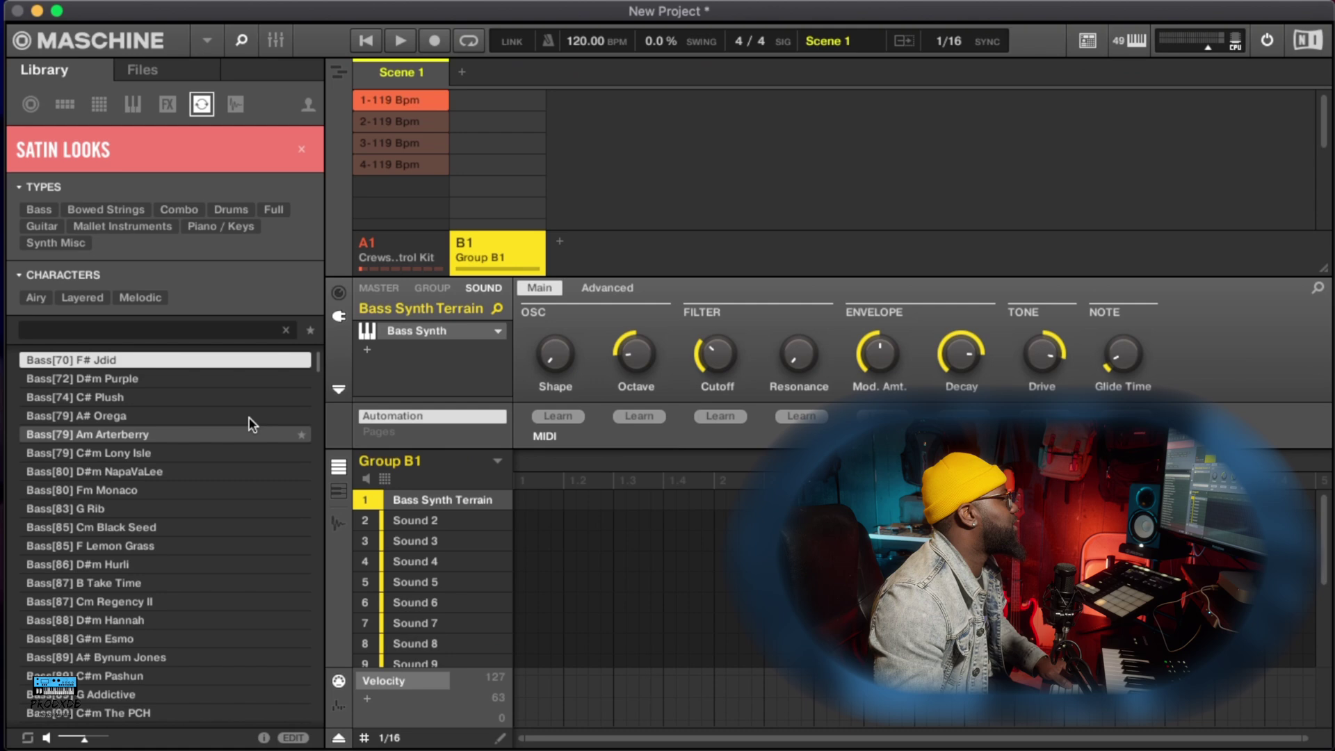
# Show favourite loops and preview Key[90] Em Airy Star 1 and Keys[79] C#m Lony Isle 1 and 2
pyautogui.click(311, 328)
pyautogui.click(210, 434)
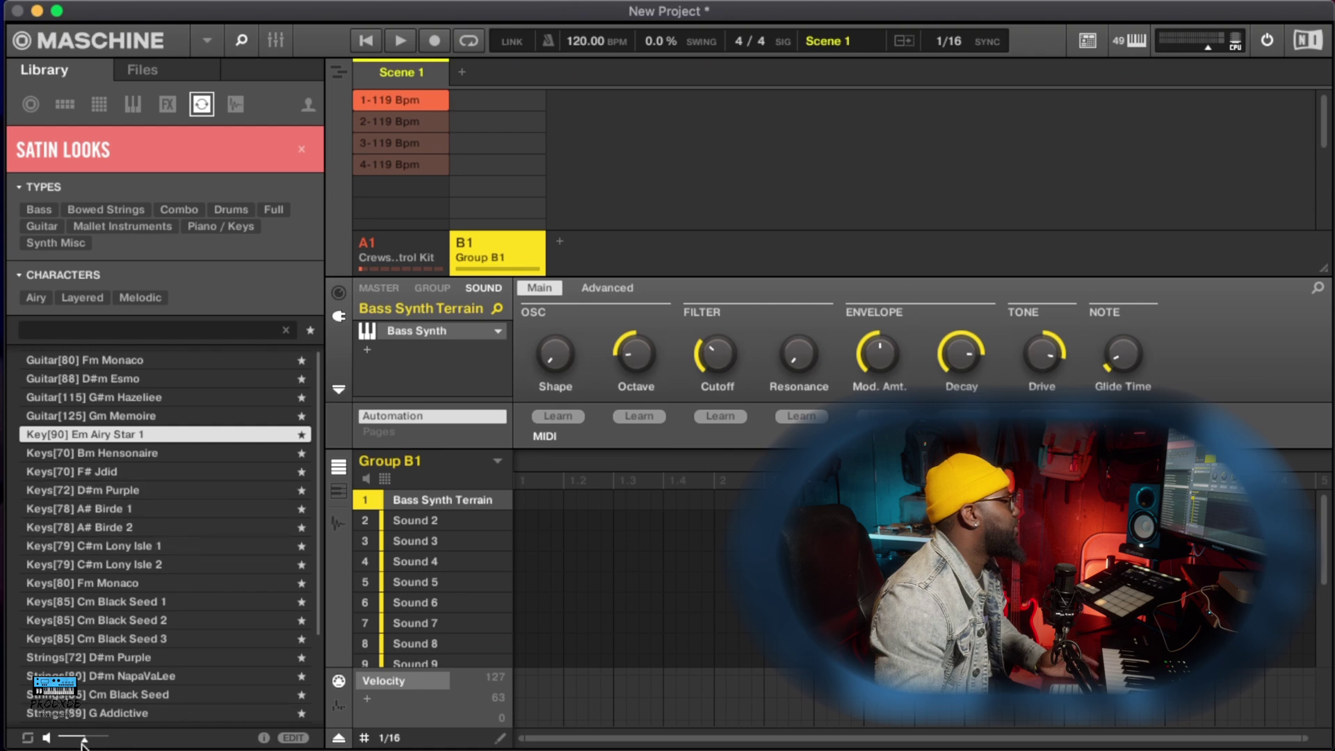
pyautogui.click(145, 547)
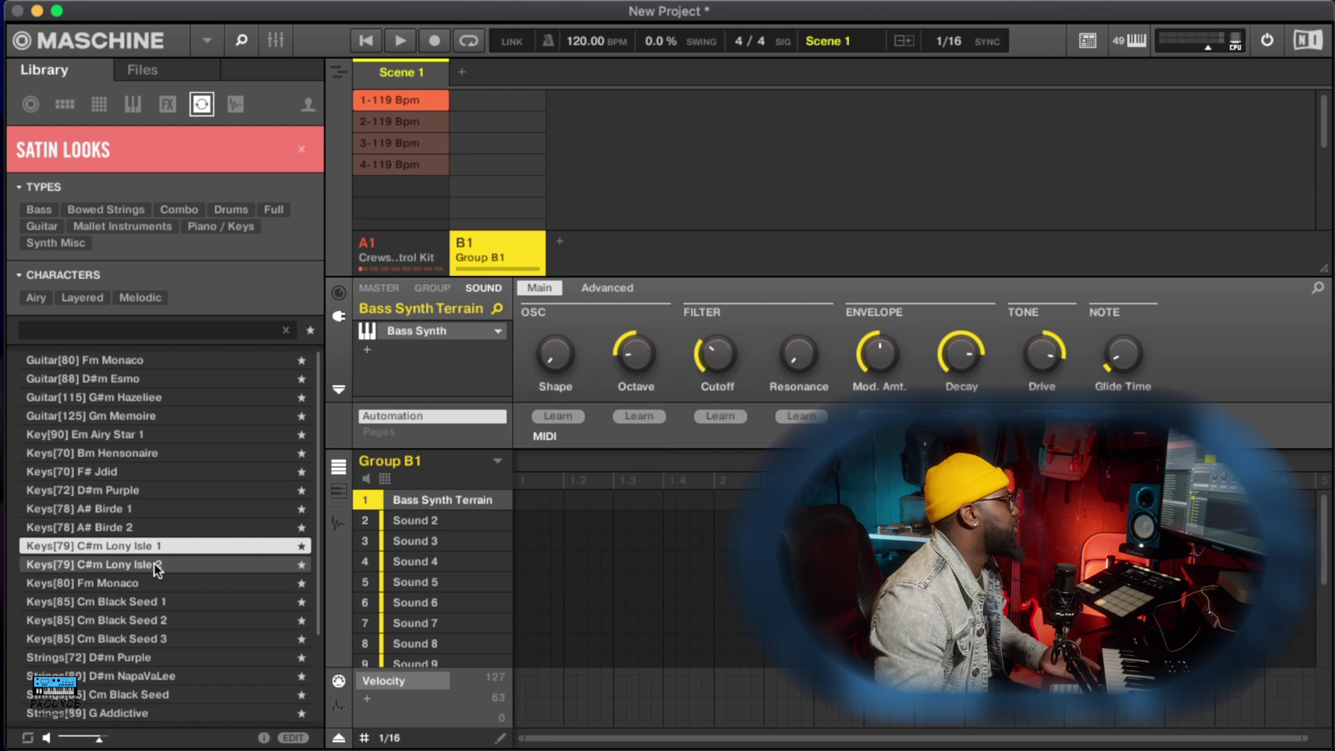
pyautogui.click(153, 562)
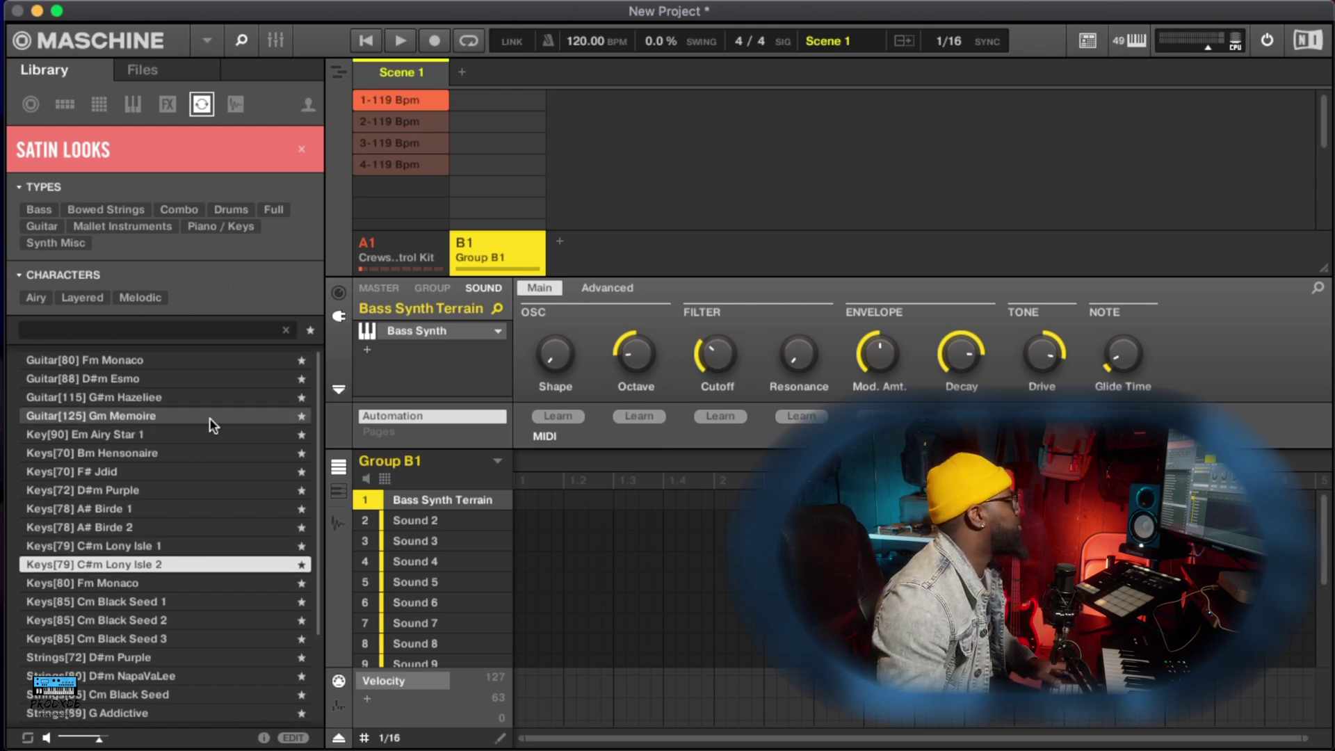
pyautogui.scroll(-3, 166, 453)
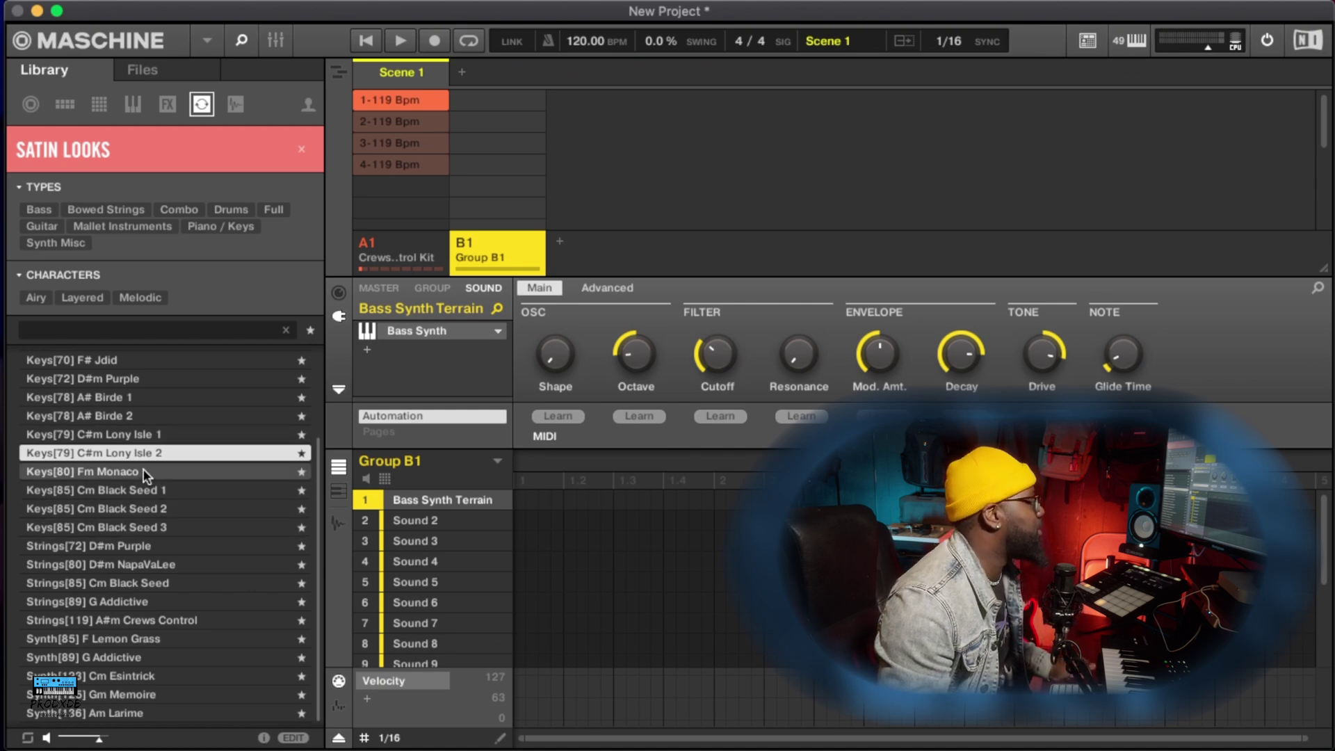
# Switch the library to Satin Looks one-shots, trying Bass and Bowed Strings before filtering to Drums
pyautogui.click(202, 105)
pyautogui.click(241, 105)
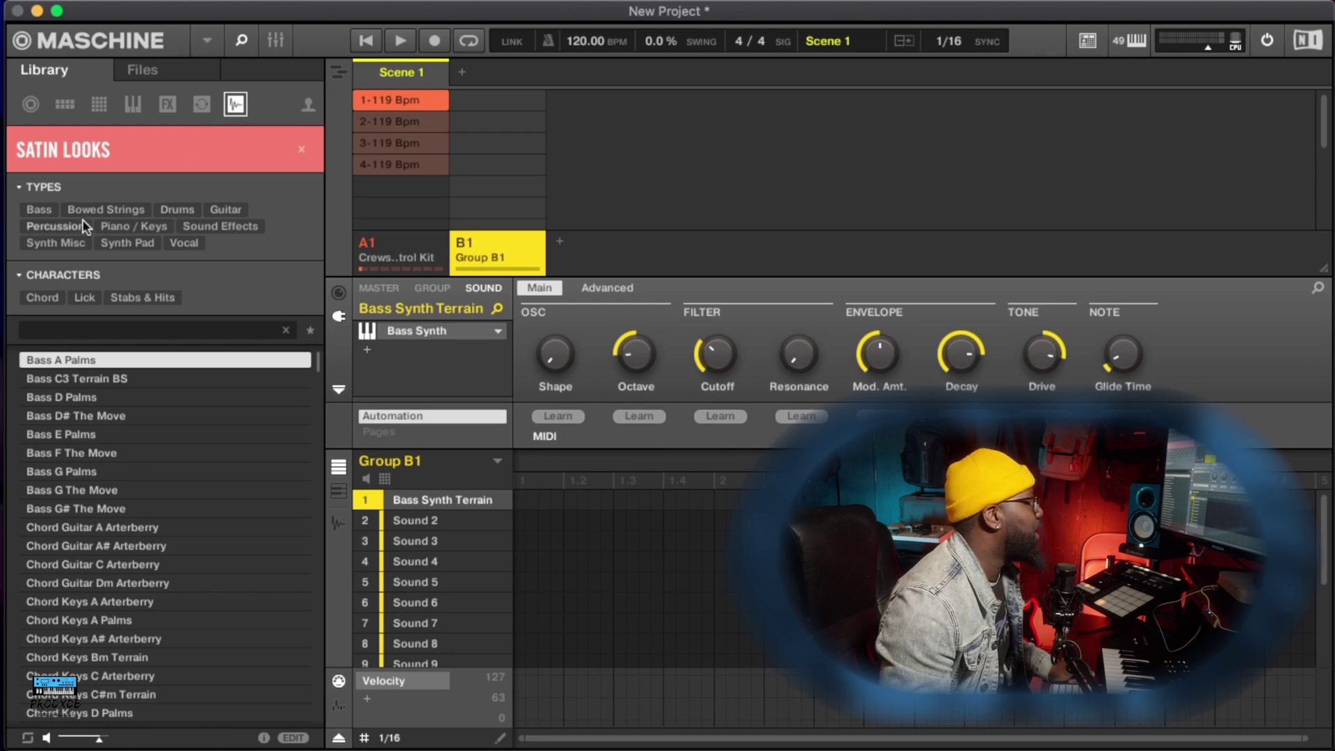
pyautogui.click(47, 211)
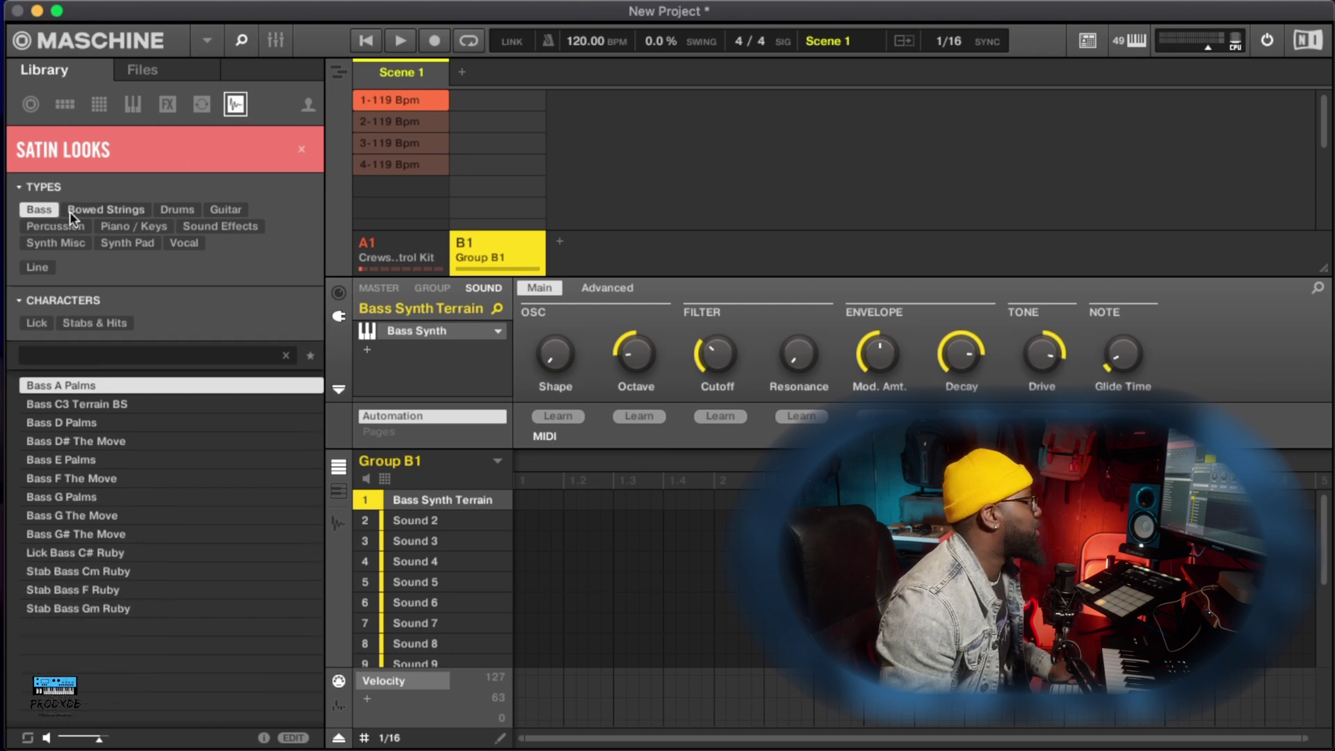
pyautogui.click(101, 209)
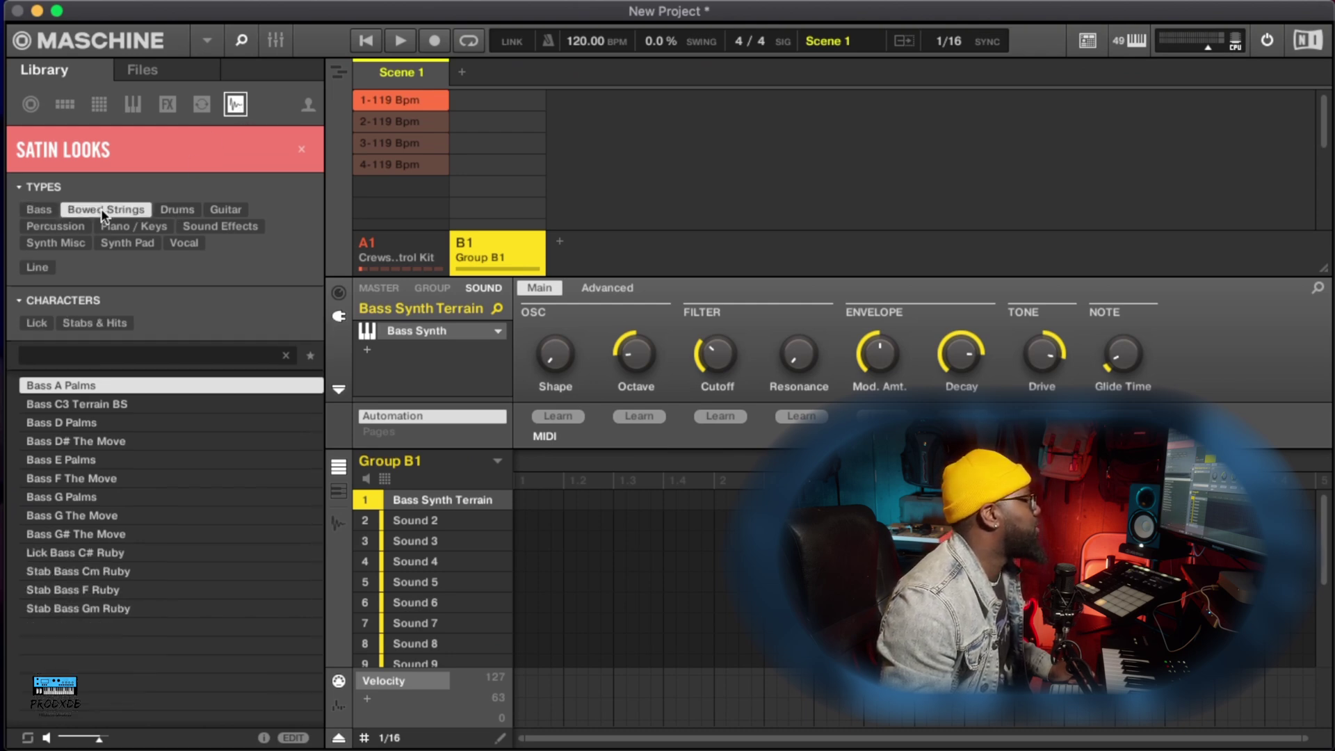
pyautogui.click(179, 209)
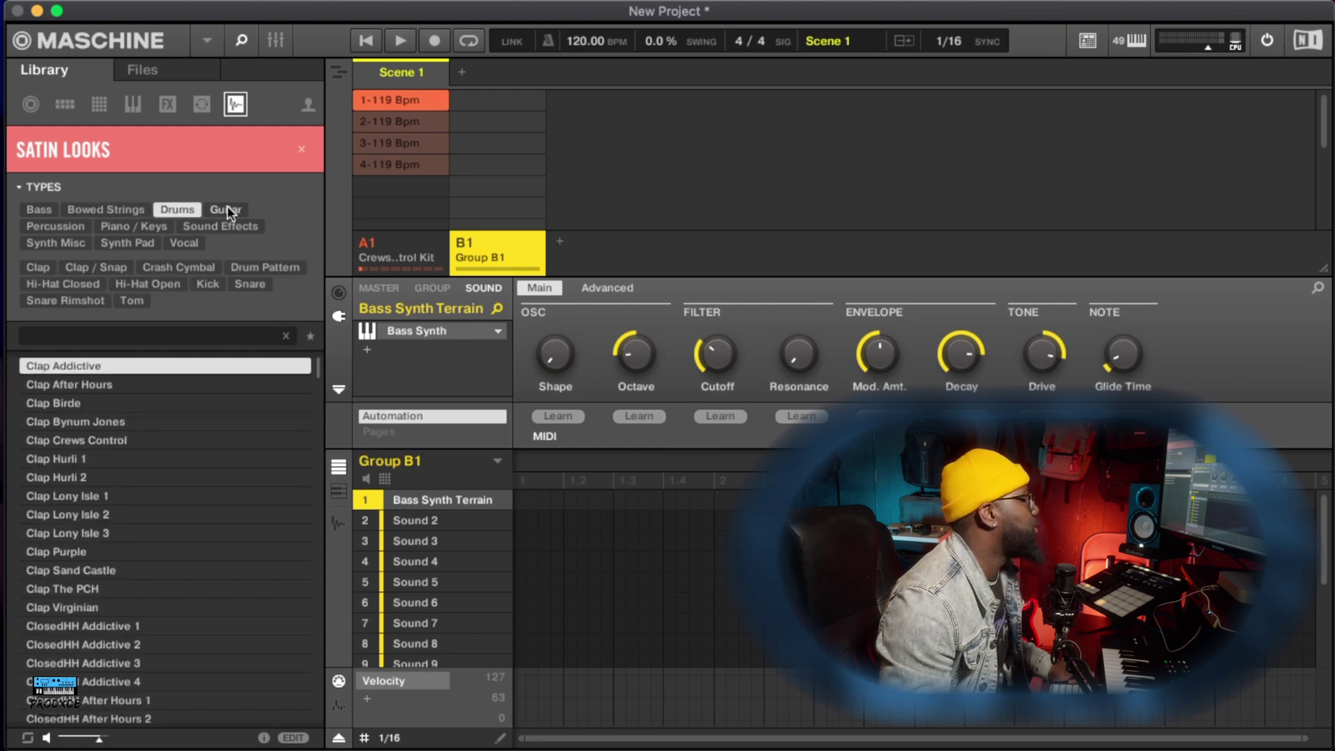
# Scroll through the drum one-shots and adjust the type filter tags
pyautogui.scroll(-12, 133, 457)
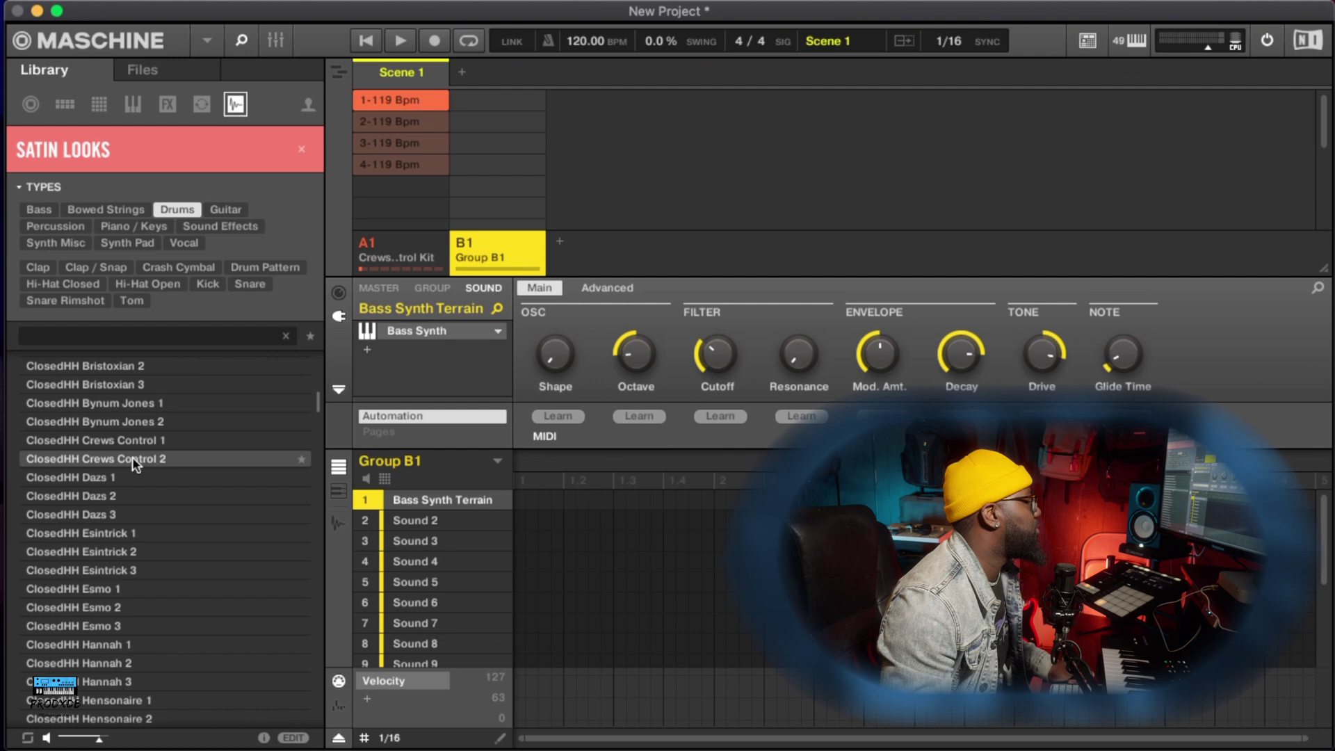
pyautogui.scroll(-15, 128, 469)
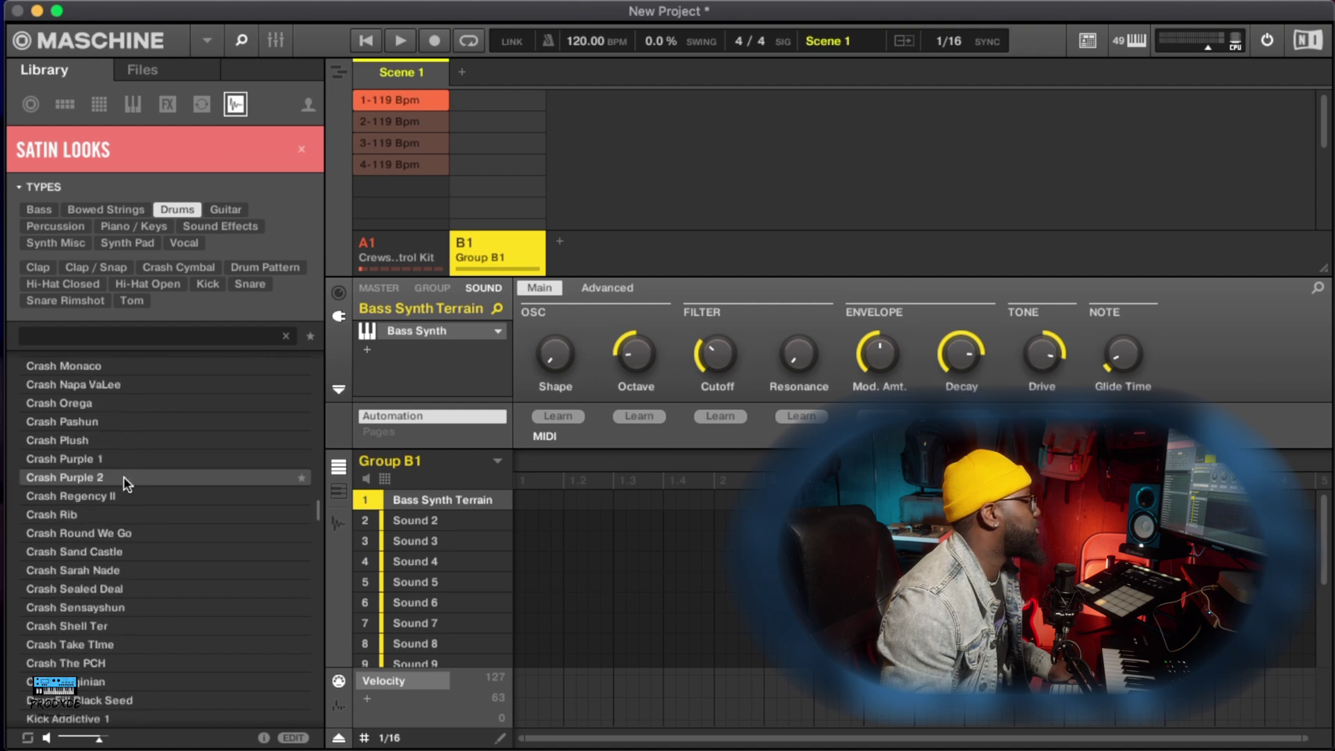
pyautogui.scroll(-15, 125, 484)
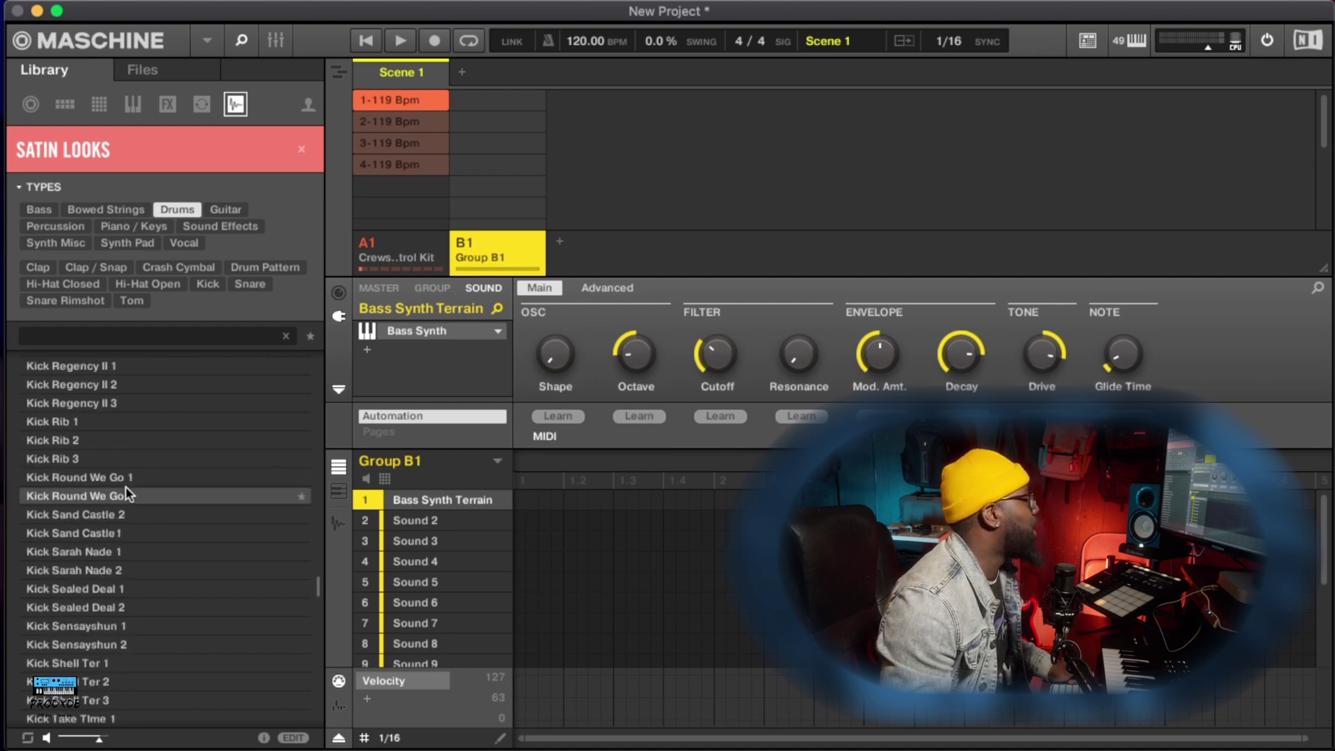
pyautogui.scroll(-20, 125, 488)
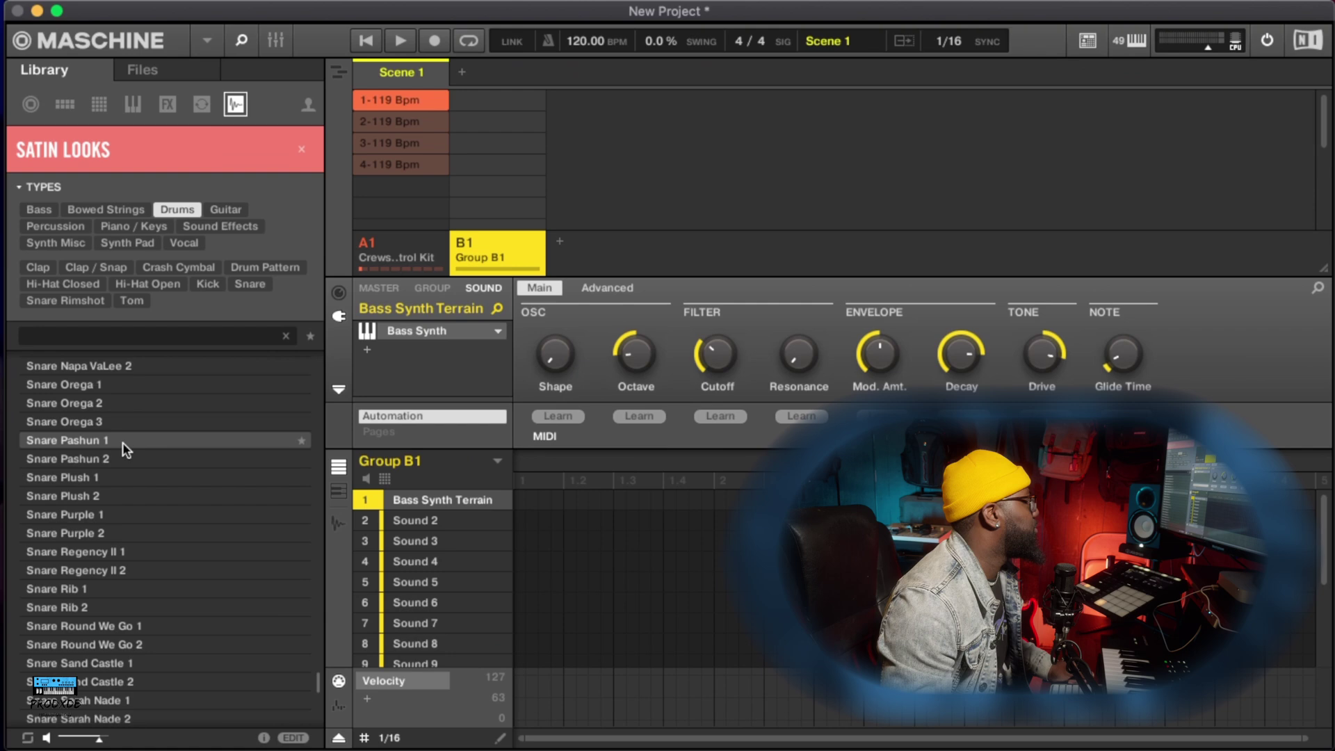
pyautogui.click(221, 209)
pyautogui.click(50, 227)
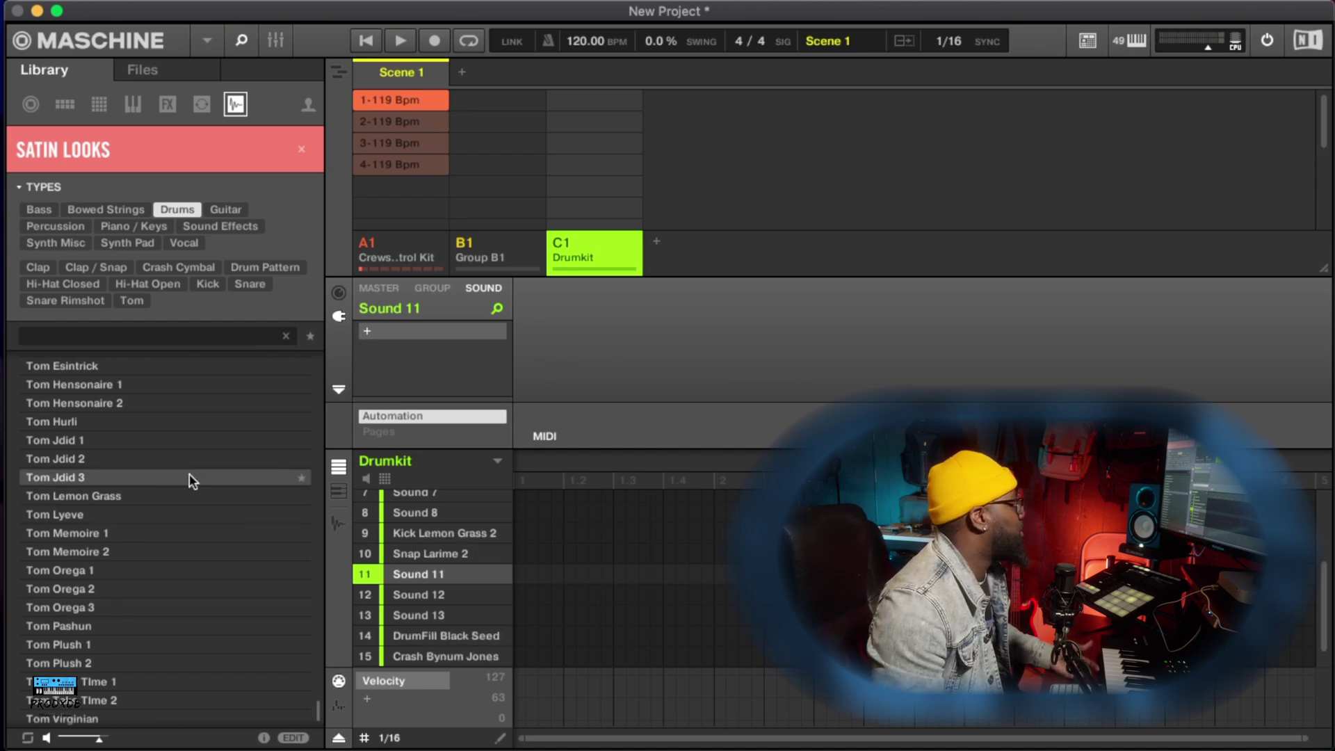
# Add empty Group D1 and preview Piano / Keys chord one-shots like F#m Terrain and D Palms
pyautogui.click(157, 225)
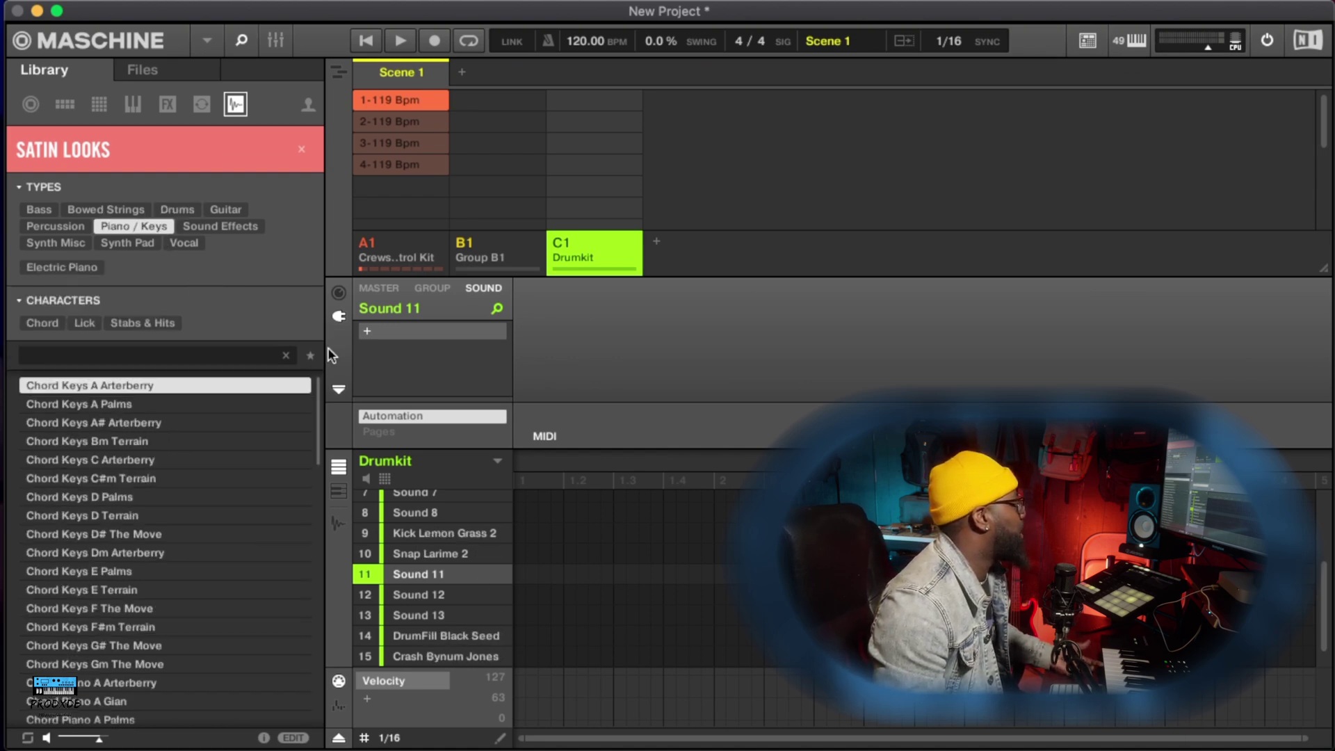
pyautogui.click(655, 242)
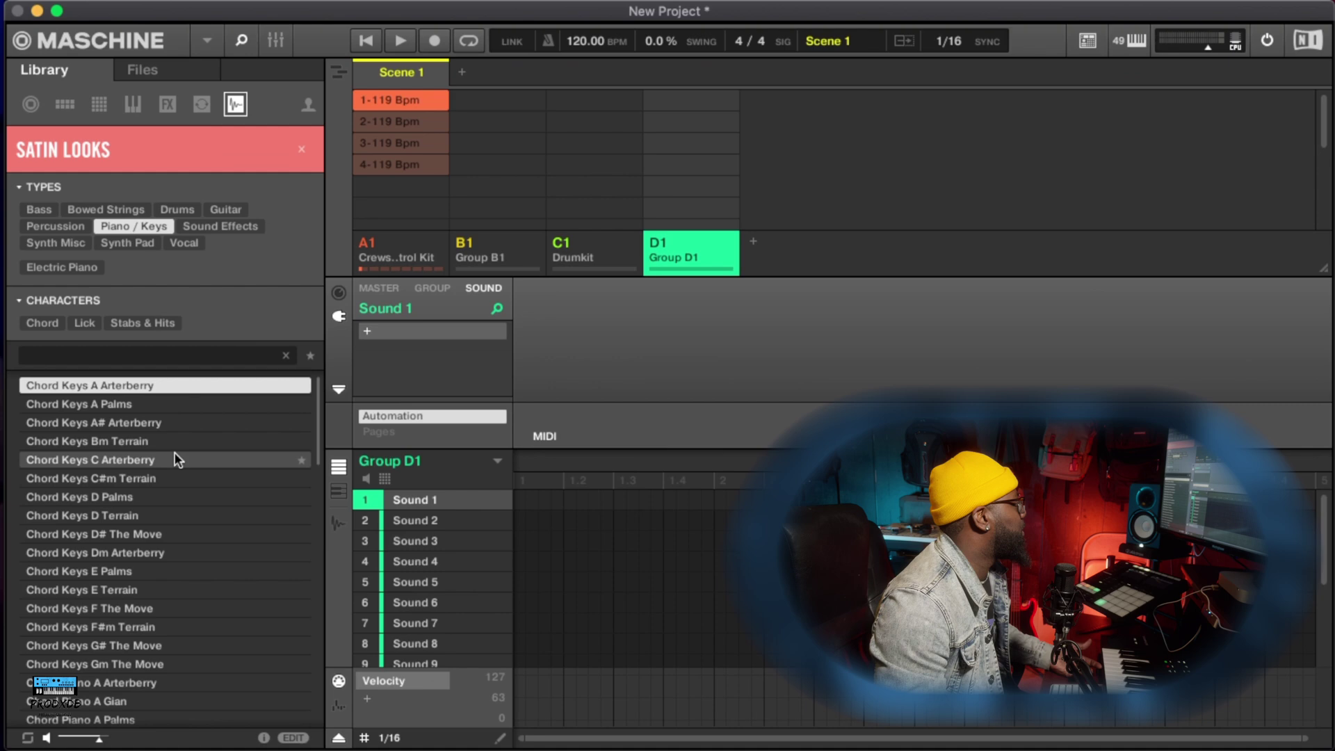
pyautogui.scroll(-2, 161, 607)
pyautogui.click(157, 589)
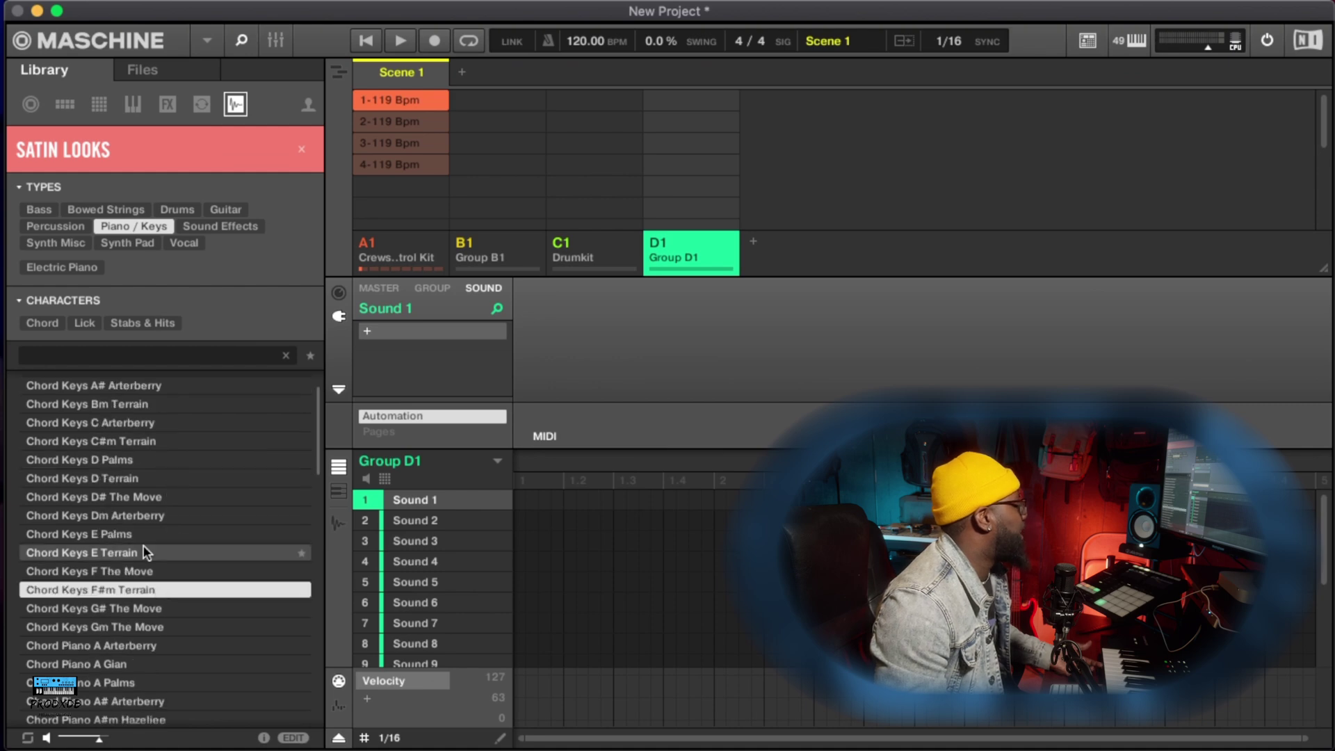
pyautogui.click(122, 514)
pyautogui.click(123, 455)
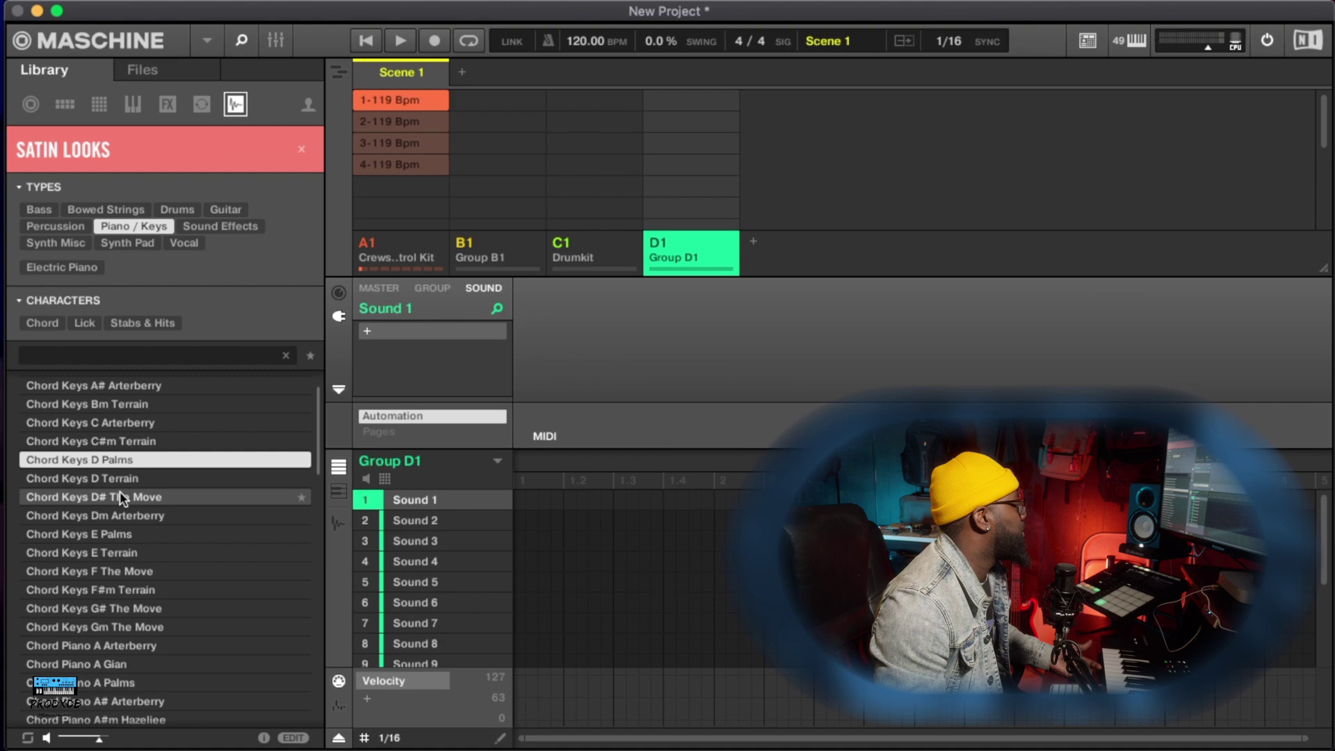
pyautogui.click(120, 491)
pyautogui.click(125, 445)
pyautogui.click(124, 461)
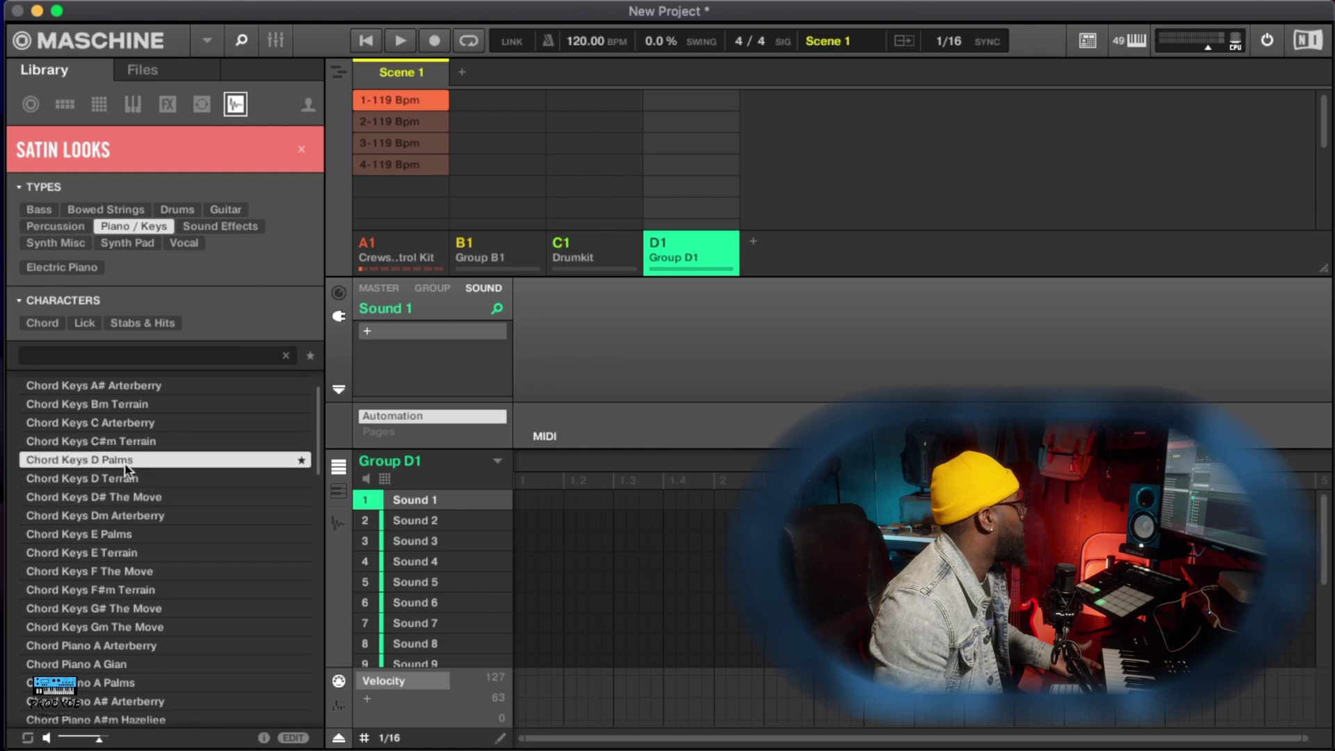
# Preview Lick Keys Dm and F#m Gian plus Stab Keys E Good Morning, Cm Ruby, Cm Black Seed
pyautogui.scroll(-12, 122, 465)
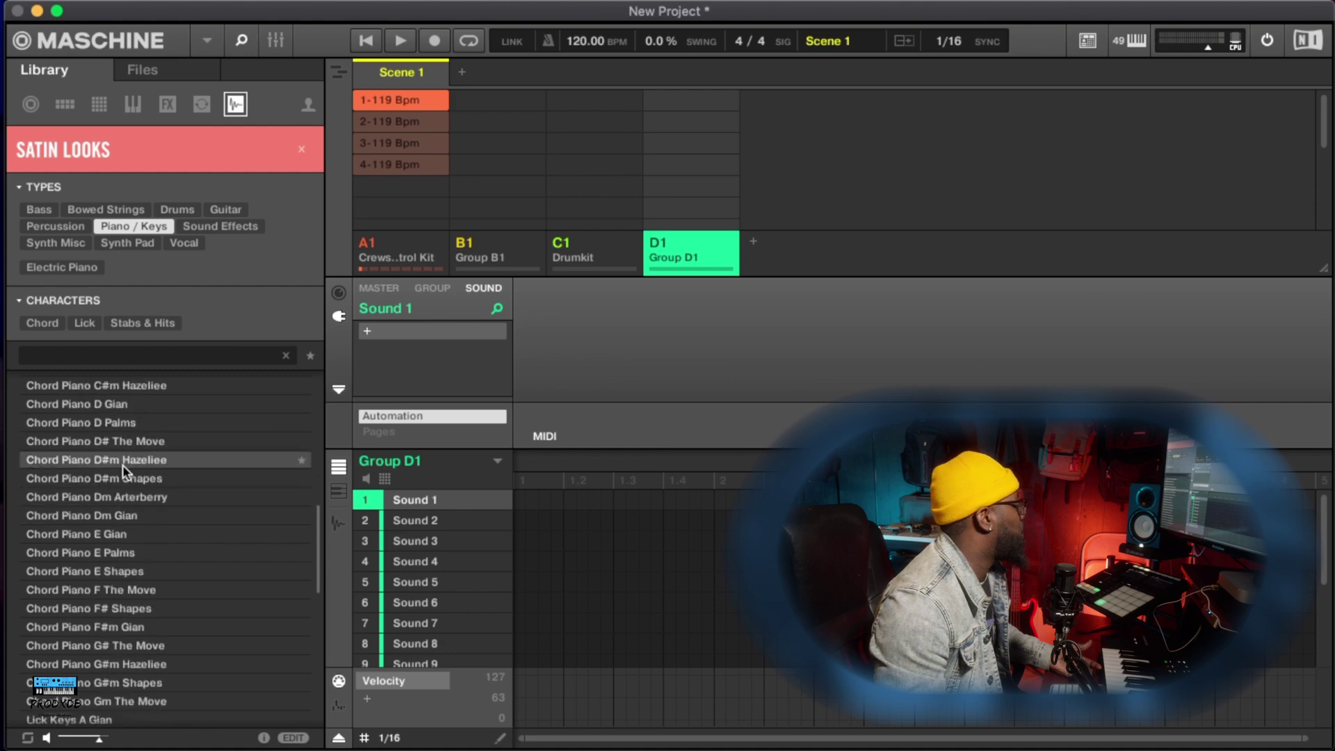
pyautogui.click(111, 549)
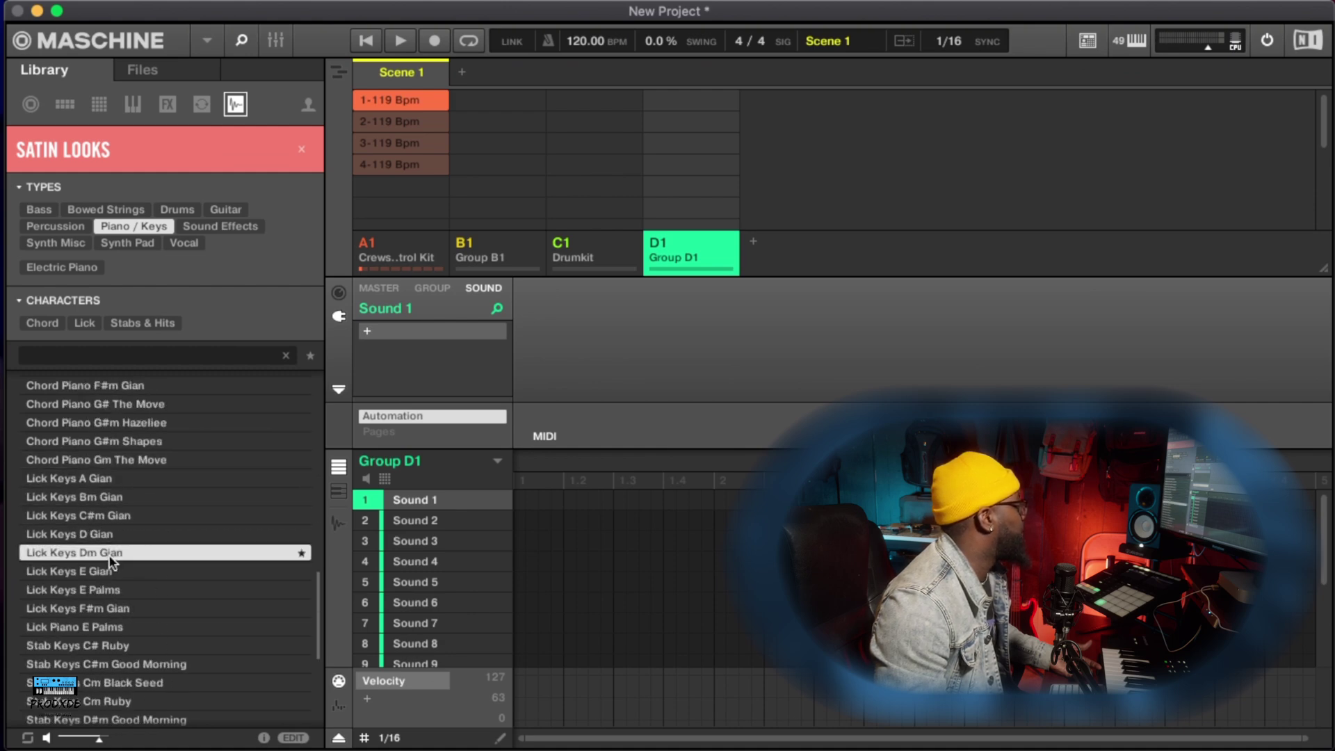
pyautogui.click(112, 610)
pyautogui.scroll(-3, 110, 619)
pyautogui.scroll(-2, 110, 615)
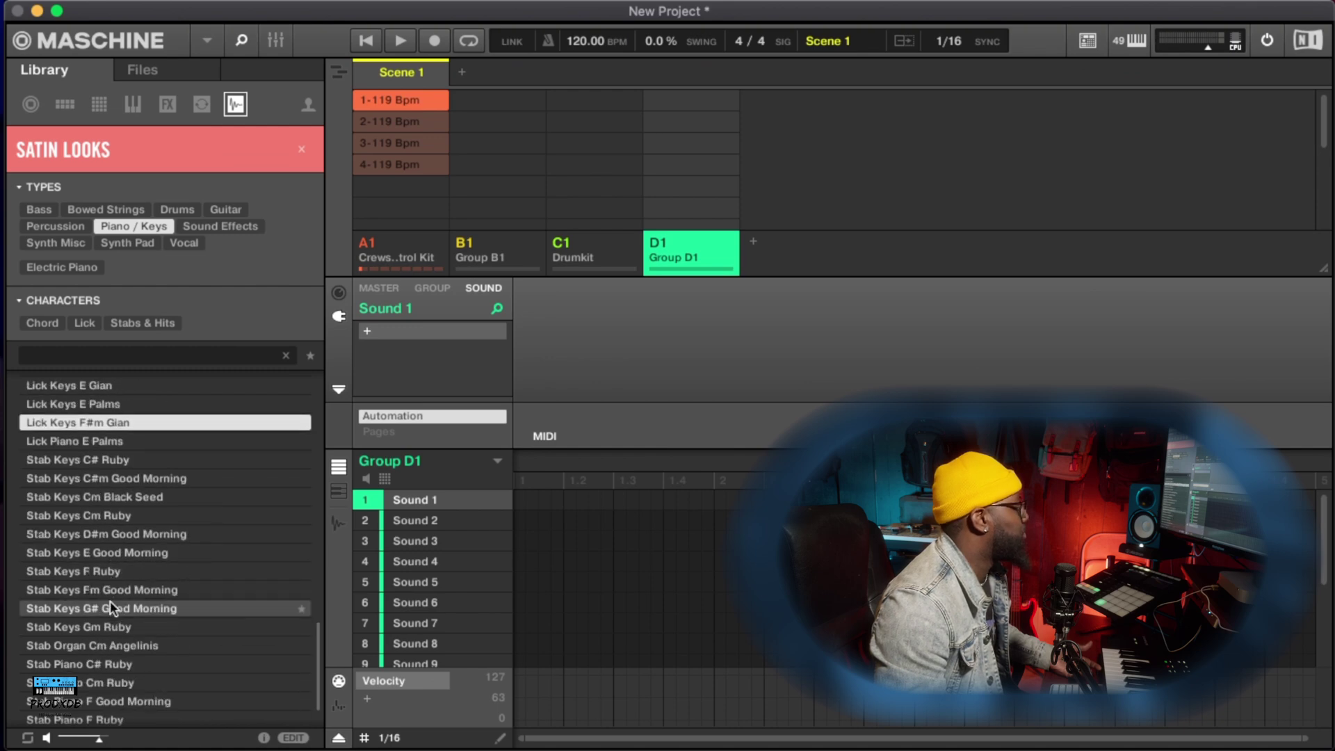
pyautogui.click(107, 546)
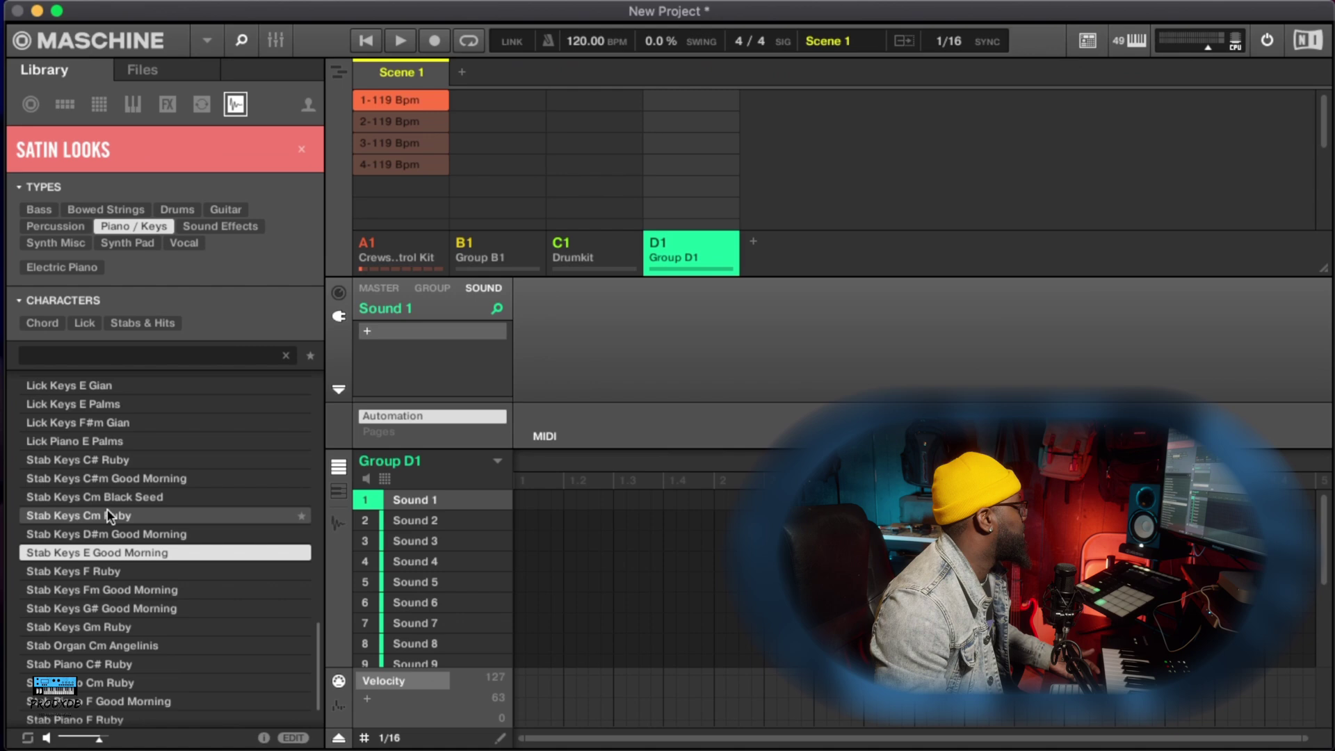
pyautogui.click(107, 514)
pyautogui.click(107, 496)
pyautogui.click(108, 553)
# Preview Stab Keys G# Good Morning and Stab Piano Cm Ruby, then recheck the Cm stabs
pyautogui.scroll(-2, 109, 561)
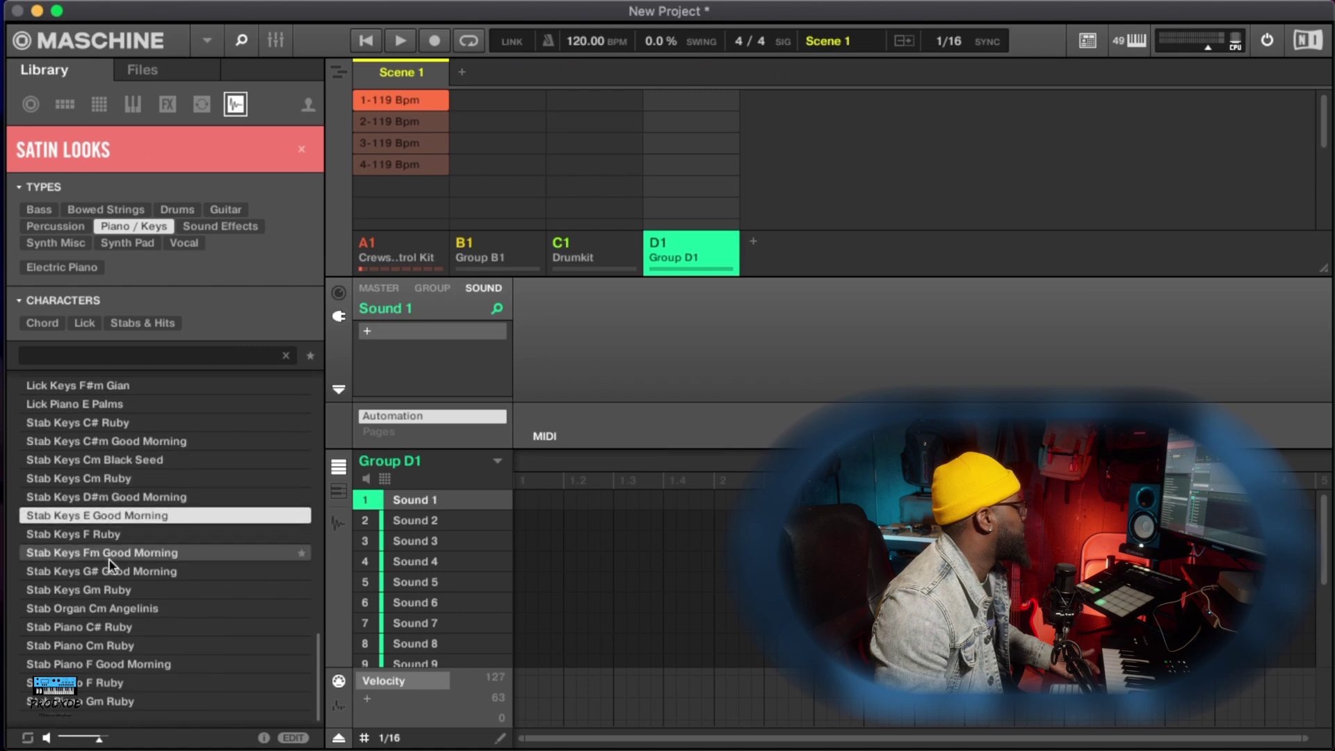
pyautogui.click(107, 571)
pyautogui.click(106, 645)
pyautogui.click(101, 480)
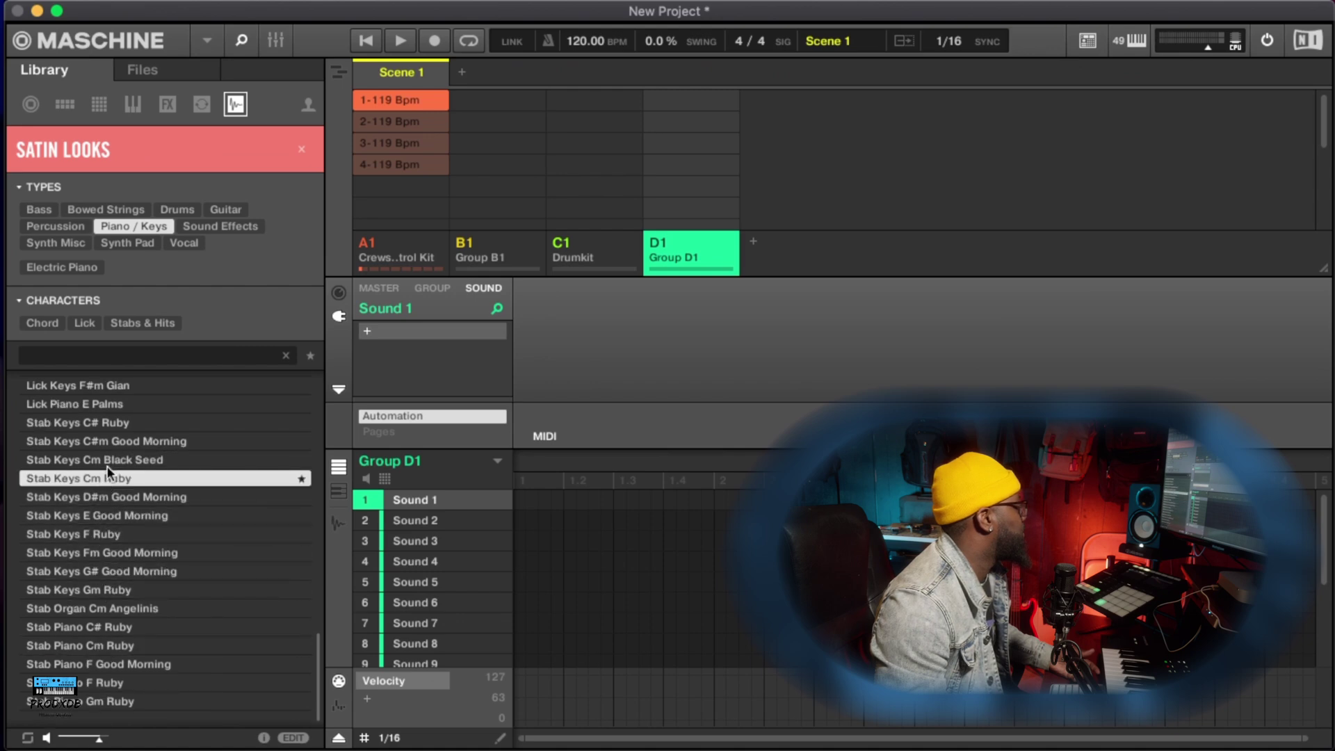
pyautogui.click(109, 460)
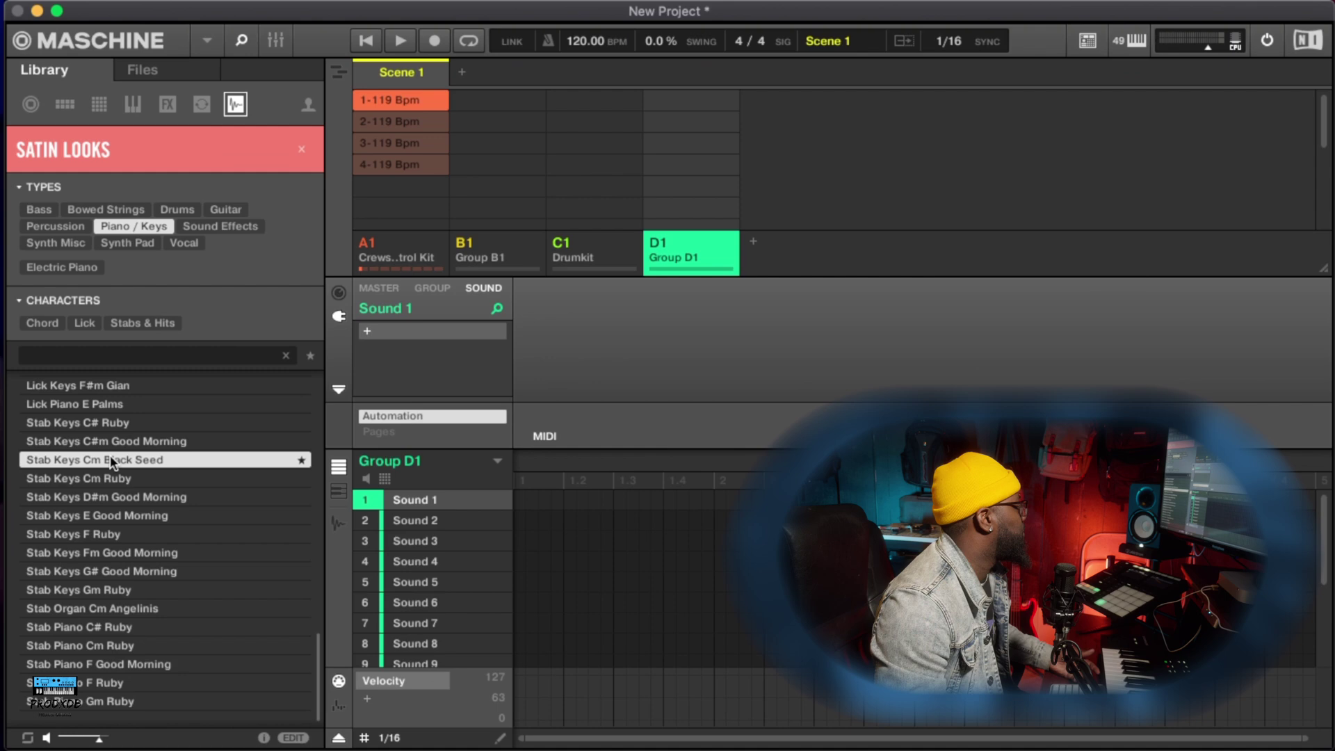
# Filter the one-shots to Percussion and preview Clap Birde, Lick Perc Virginian and Lick Perc Rib
pyautogui.scroll(15, 109, 428)
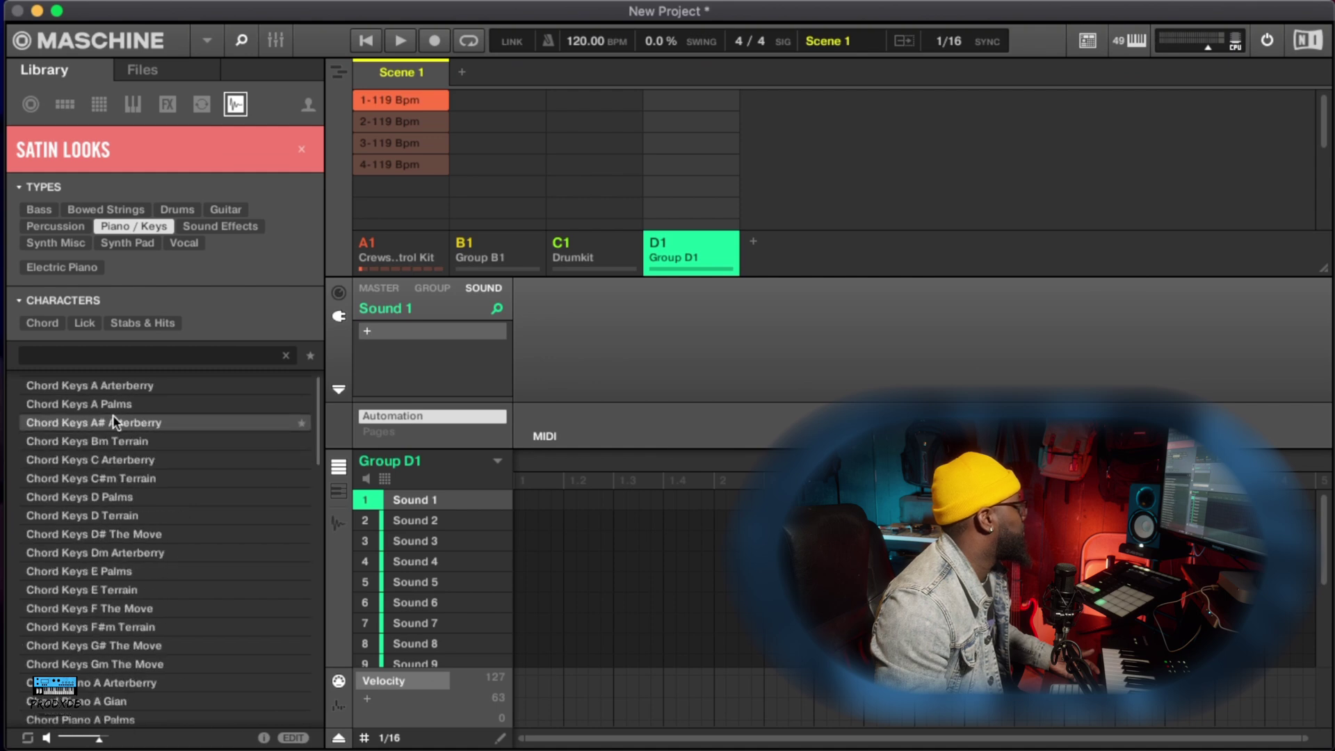
pyautogui.click(78, 232)
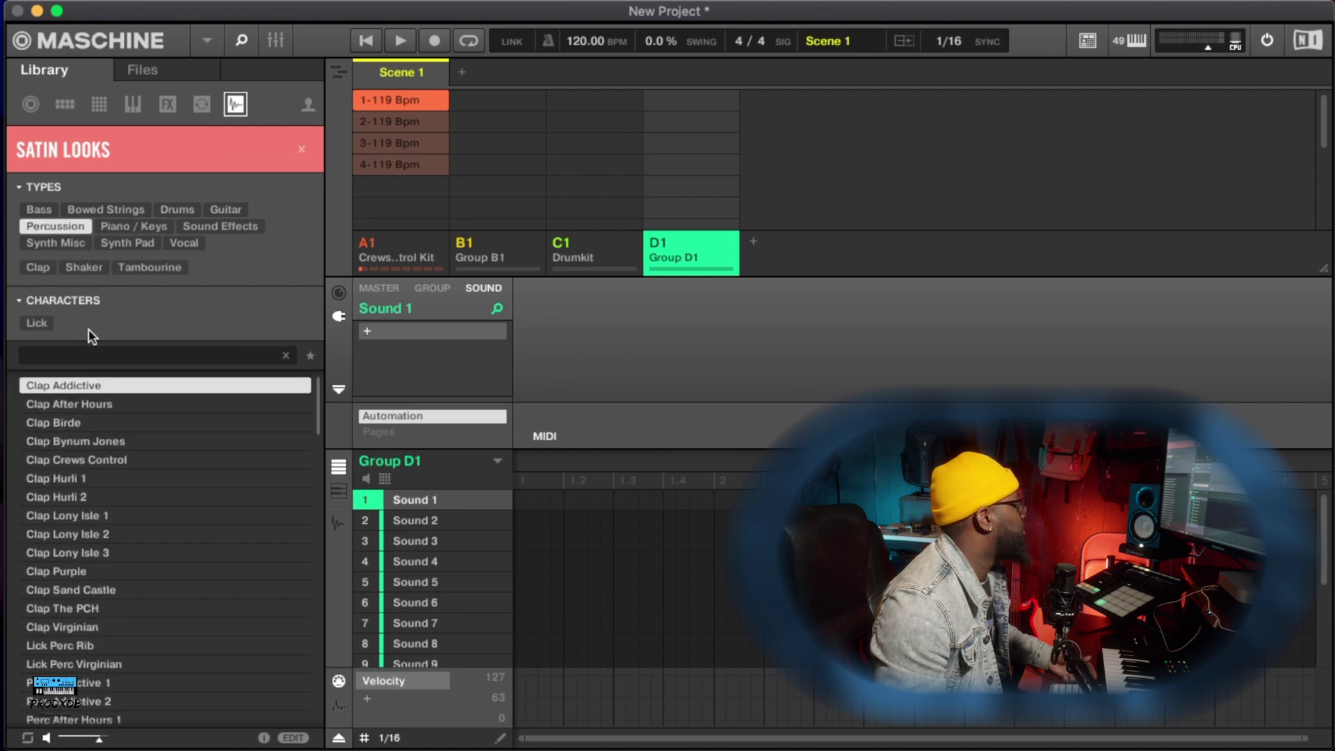
pyautogui.click(98, 421)
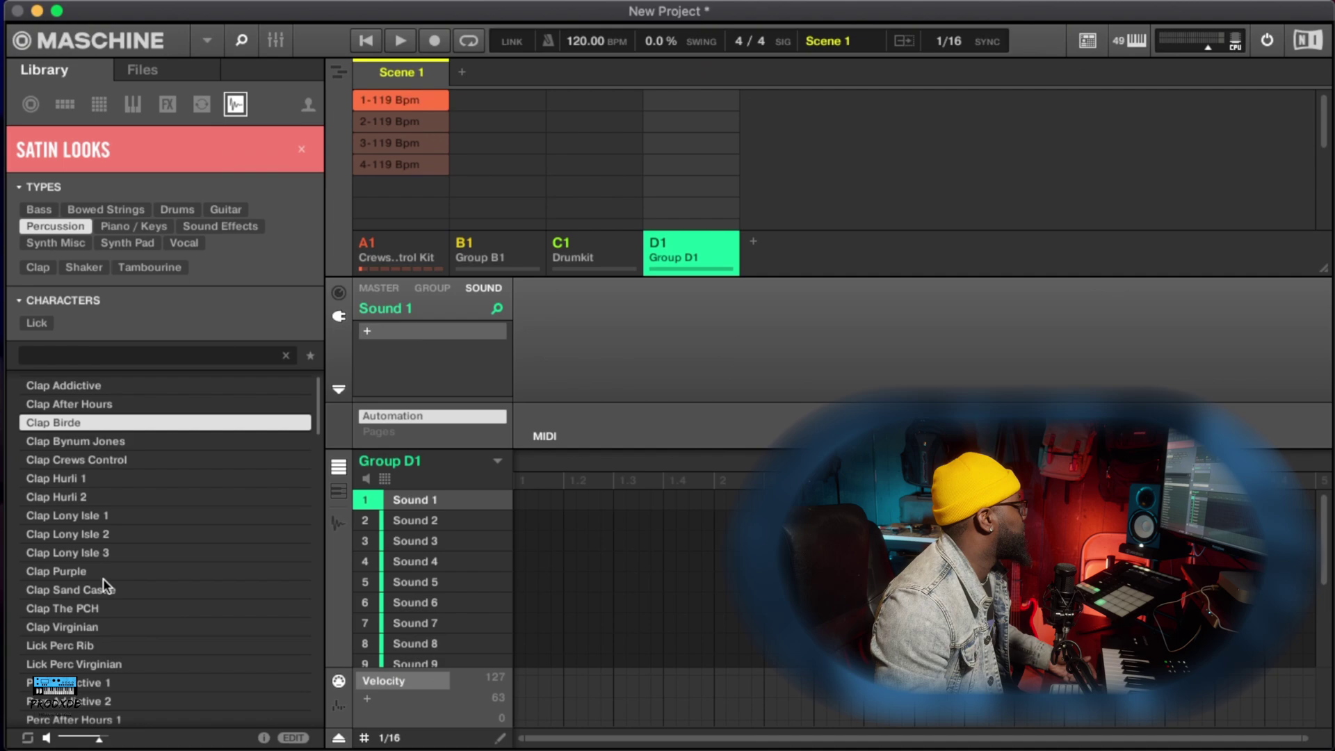
pyautogui.click(93, 657)
pyautogui.click(93, 644)
pyautogui.click(93, 656)
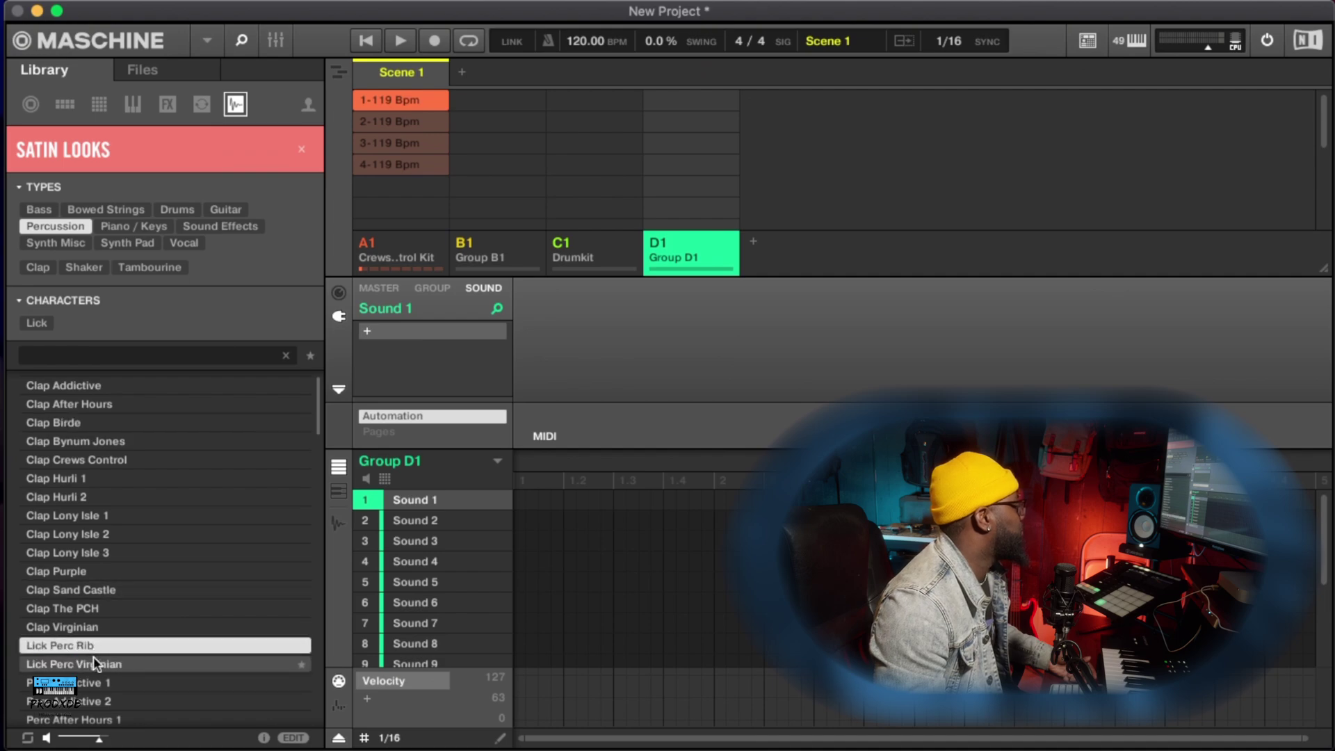